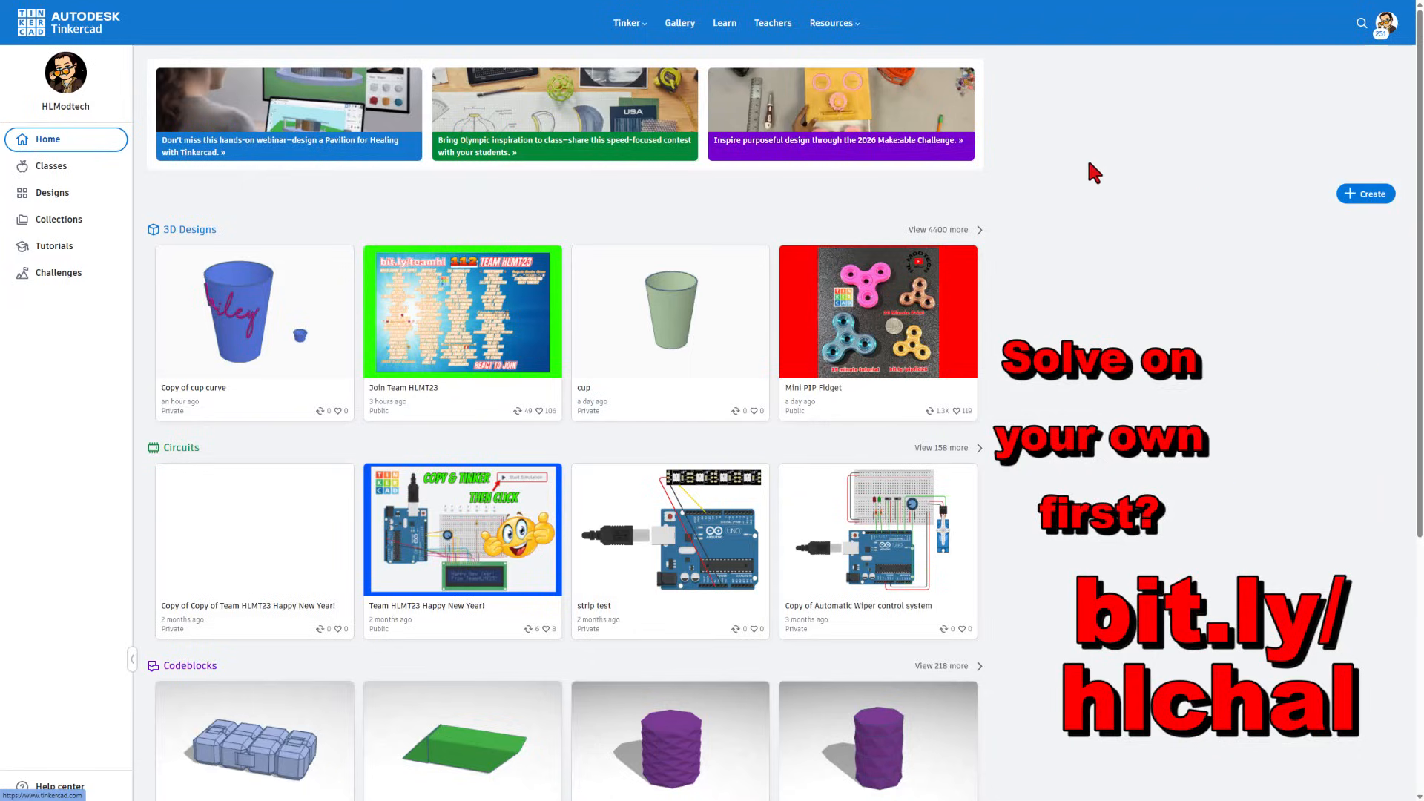
- Create a new 3D design named 'cube mdh v2' and exit full-screen mode
{"action": "left_click", "coordinate": [1354, 197]}
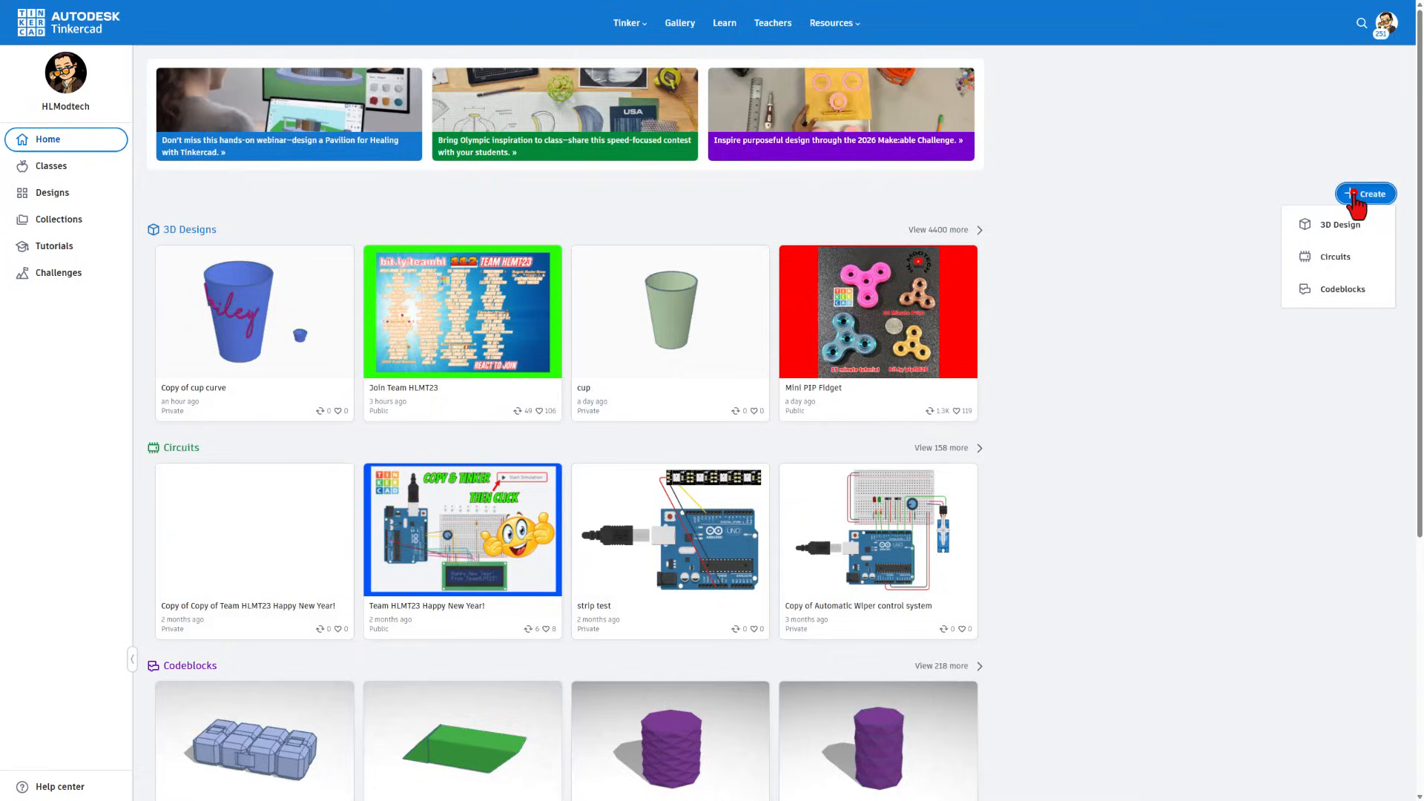
{"action": "left_click", "coordinate": [1314, 219]}
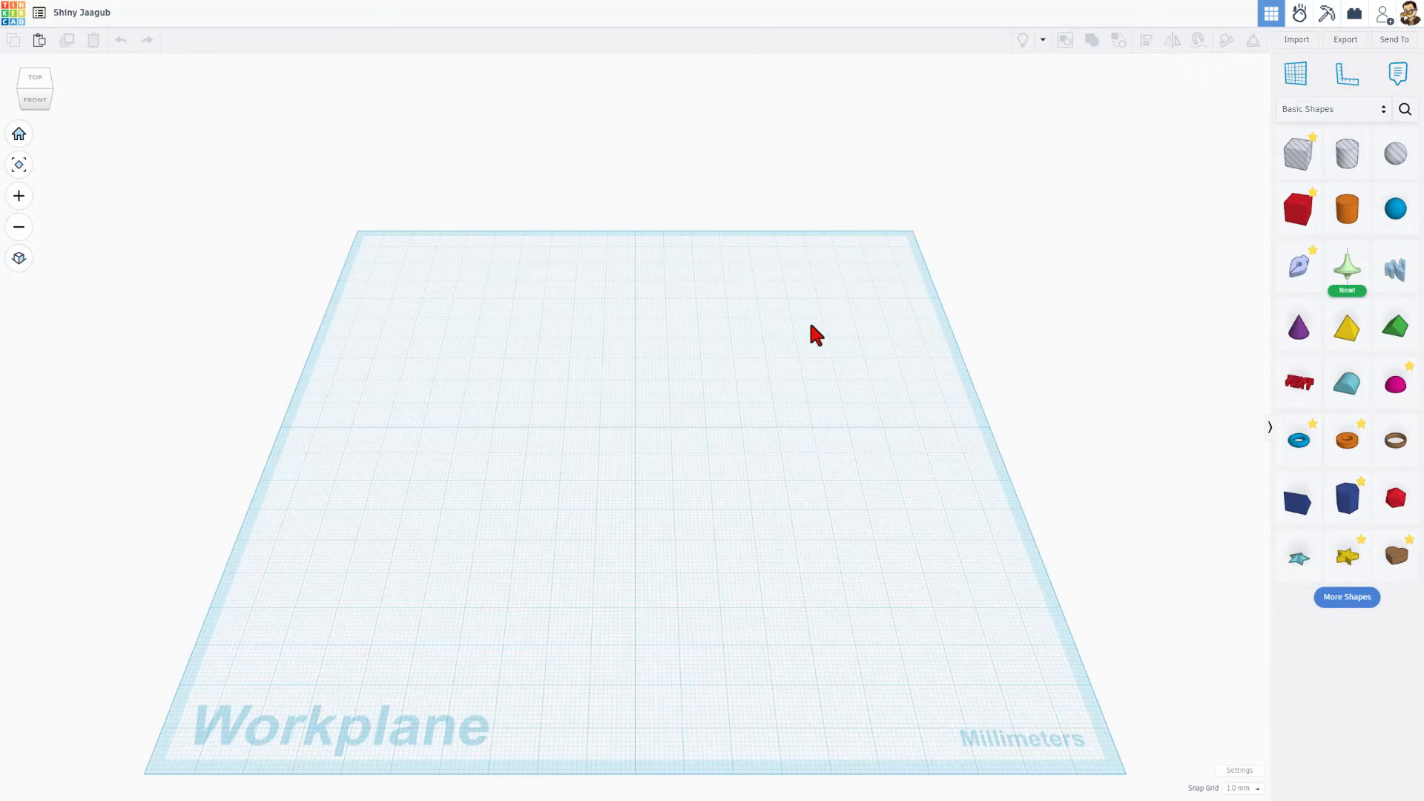
{"action": "left_click", "coordinate": [80, 16]}
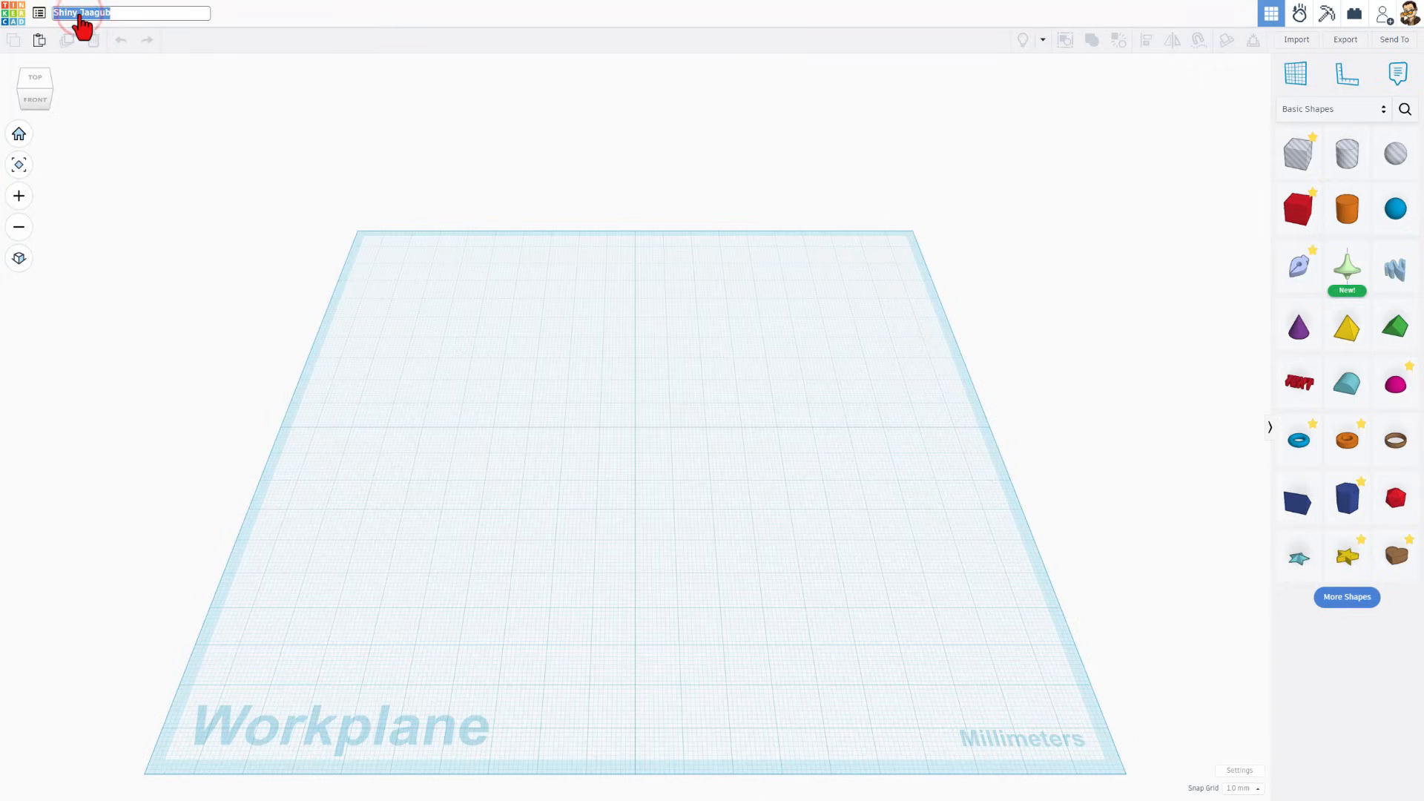
{"action": "type", "text": "cube mdh v2"}
{"action": "left_click", "coordinate": [363, 311]}
{"action": "mouse_move", "coordinate": [605, 449]}
{"action": "right_mouse_down"}
{"action": "mouse_move", "coordinate": [642, 449]}
{"action": "mouse_move", "coordinate": [600, 450]}
{"action": "right_mouse_up"}
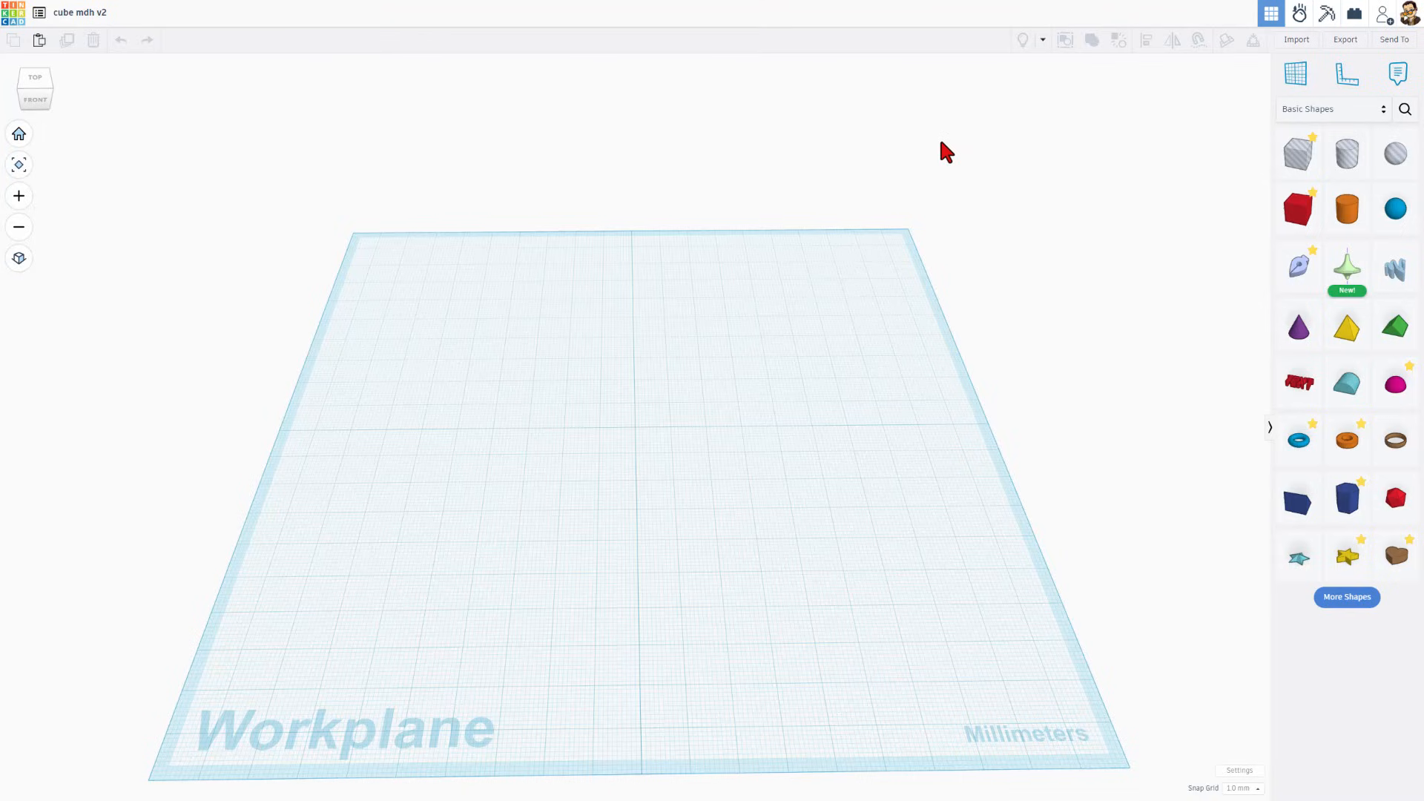
{"action": "right_click_drag", "start_coordinate": [940, 142], "coordinate": [924, 146]}
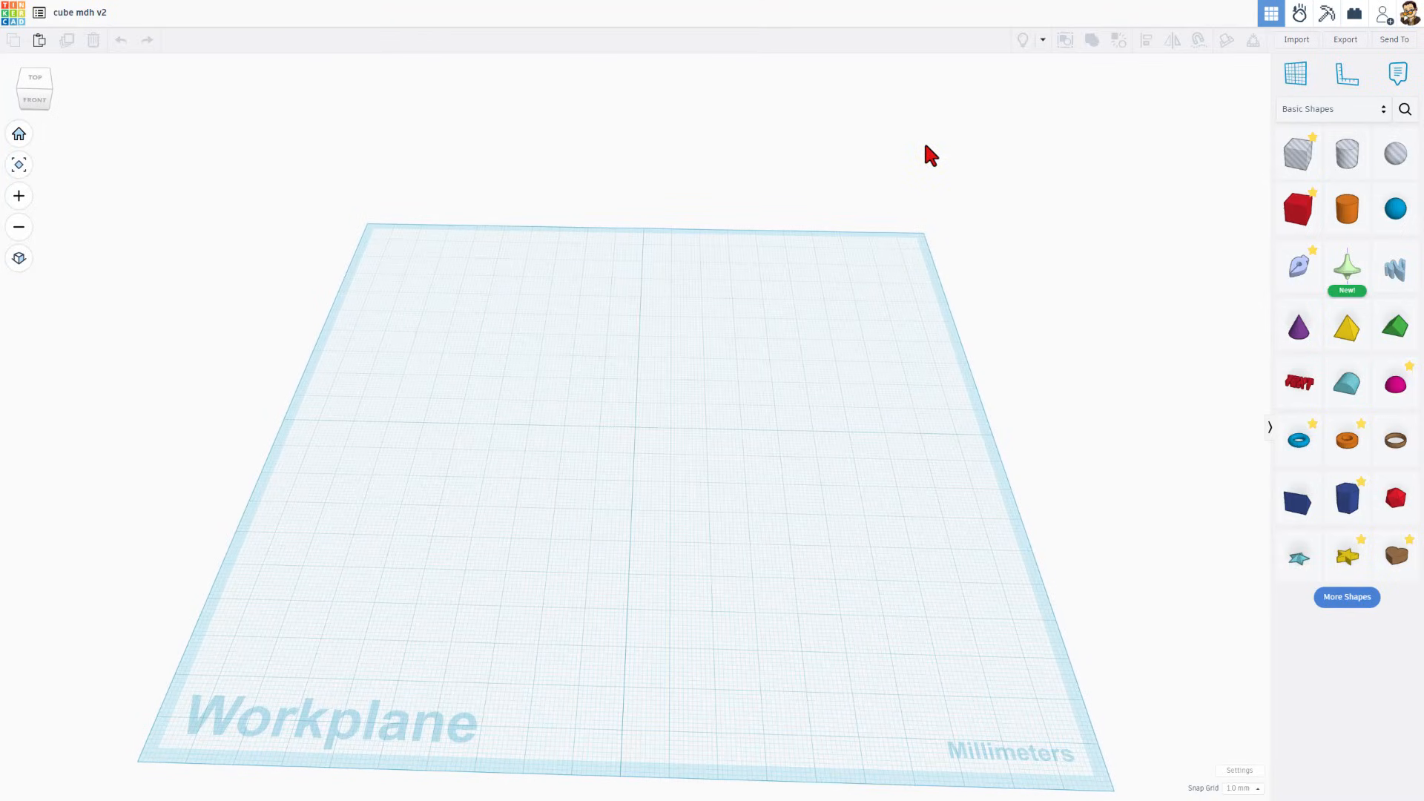
{"action": "key", "text": "F11"}
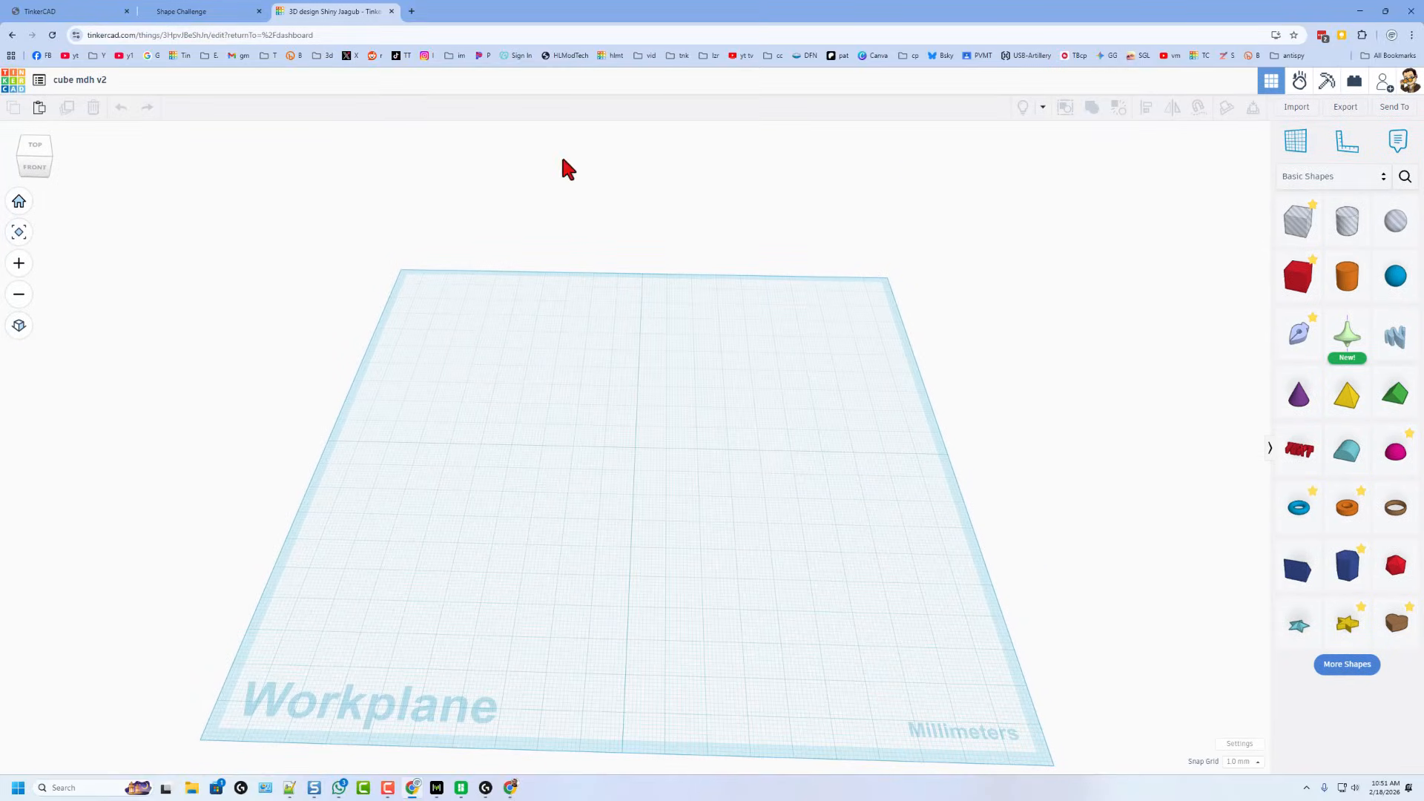
- Show the Shape Challenge PDF in a Chrome split view, giving Tinkercad the wider side
{"action": "right_click", "coordinate": [327, 14]}
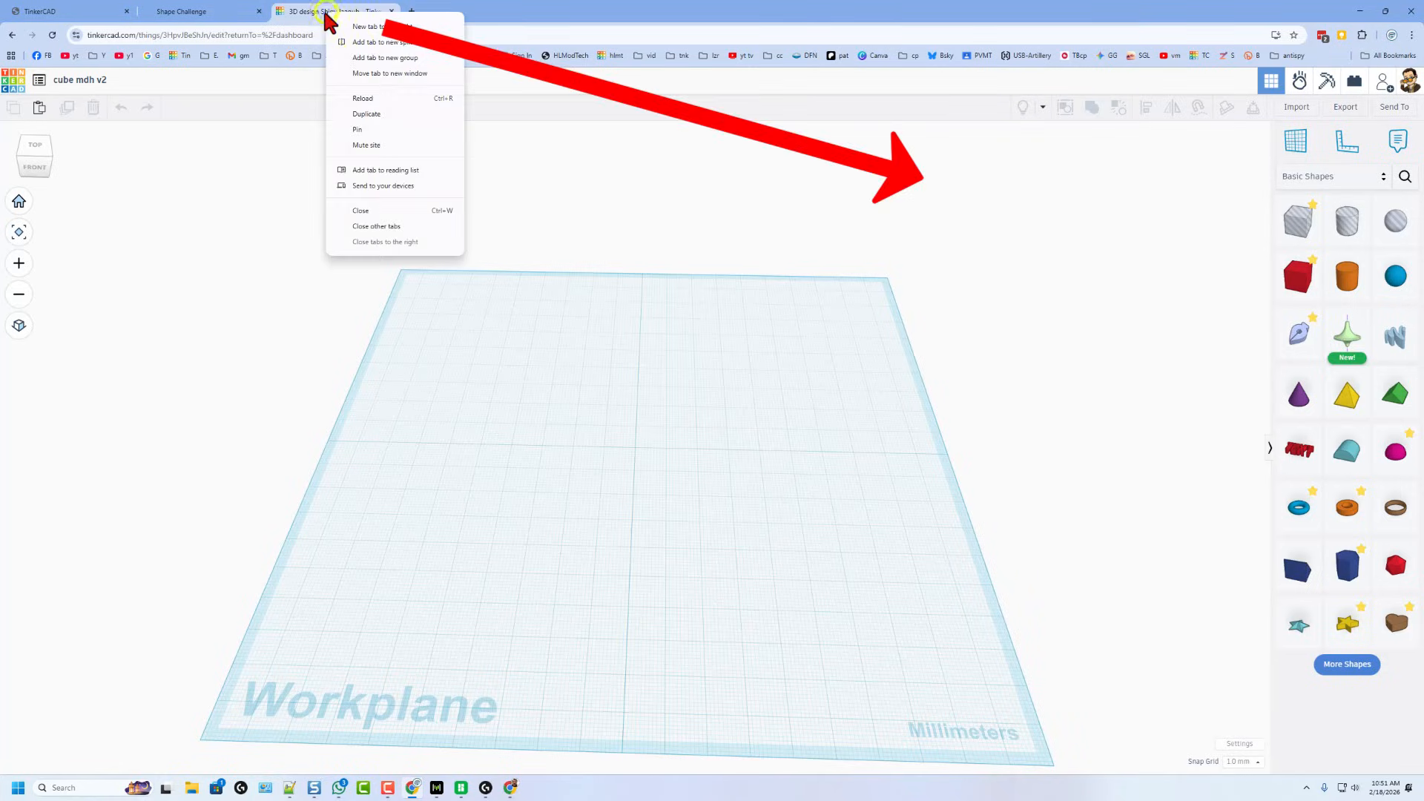
{"action": "left_click", "coordinate": [363, 42]}
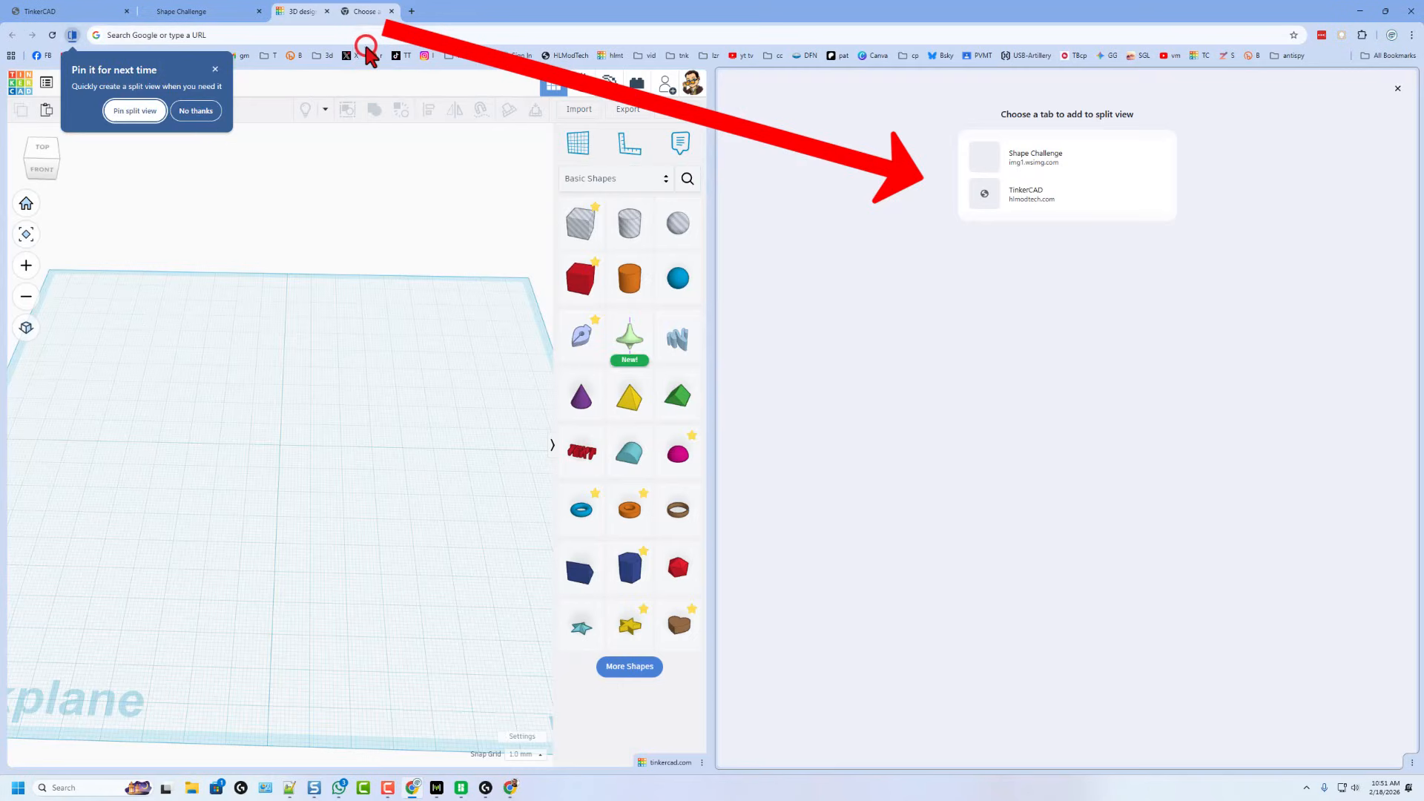
{"action": "left_click", "coordinate": [1037, 160]}
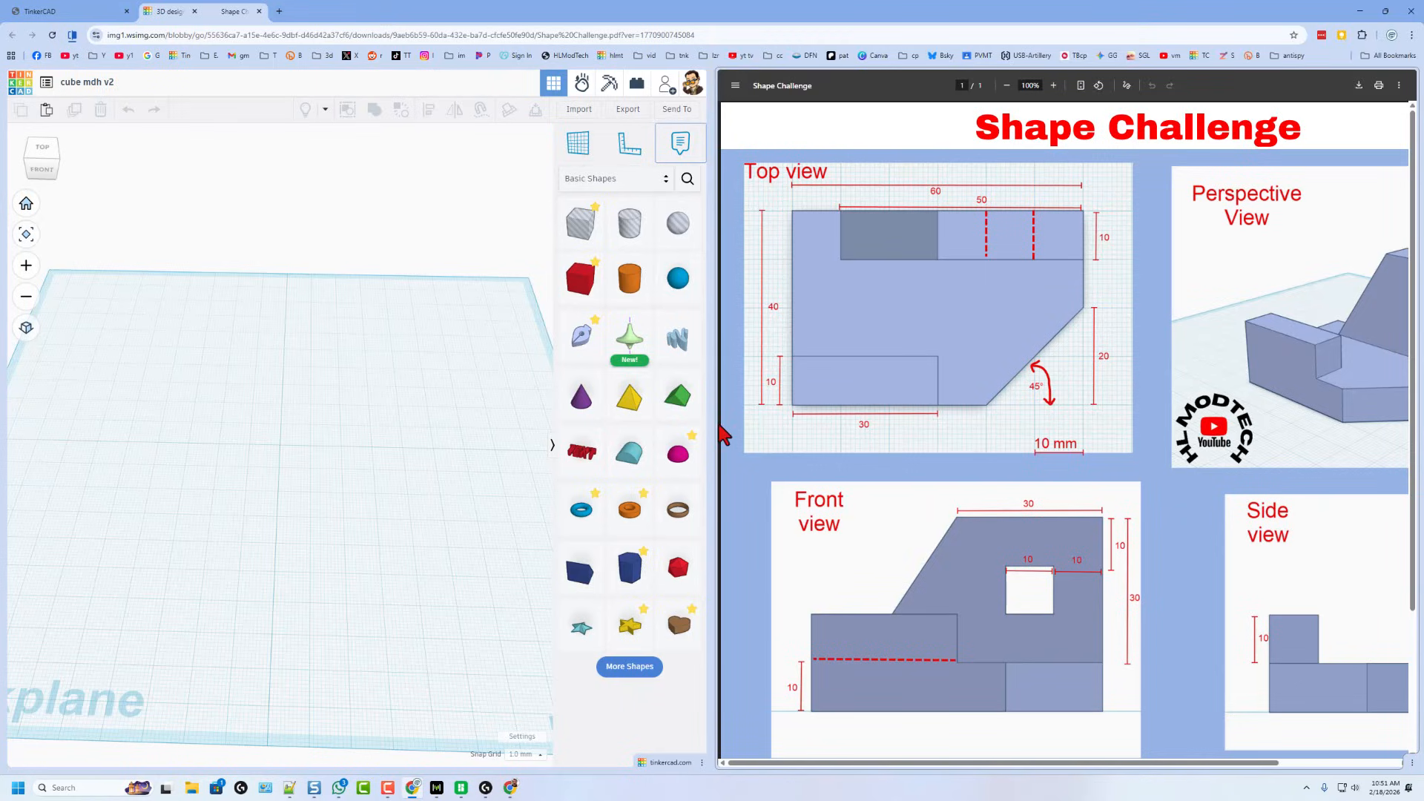
{"action": "left_click_drag", "start_coordinate": [723, 421], "coordinate": [1006, 414]}
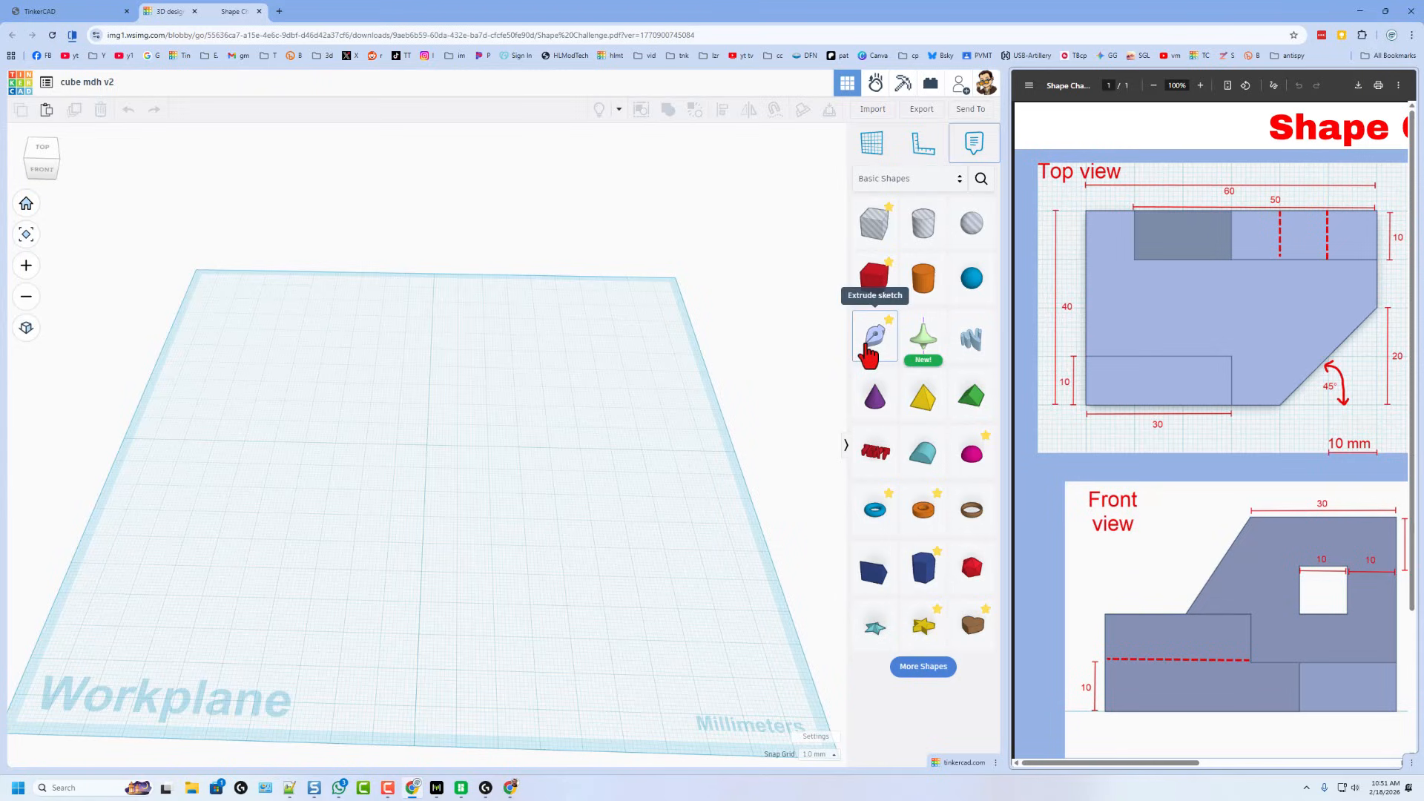
- Place an Extrude sketch on the workplane and draw the outline's first 40 mm edge
{"action": "mouse_move", "coordinate": [869, 355]}
{"action": "left_mouse_down"}
{"action": "mouse_move", "coordinate": [412, 501]}
{"action": "mouse_move", "coordinate": [408, 483]}
{"action": "mouse_move", "coordinate": [414, 499]}
{"action": "mouse_move", "coordinate": [439, 470]}
{"action": "mouse_move", "coordinate": [407, 384]}
{"action": "mouse_move", "coordinate": [448, 355]}
{"action": "mouse_move", "coordinate": [408, 397]}
{"action": "mouse_move", "coordinate": [429, 396]}
{"action": "left_mouse_up"}
{"action": "scroll", "coordinate": [430, 477], "scroll_direction": "up", "scroll_amount": 5}
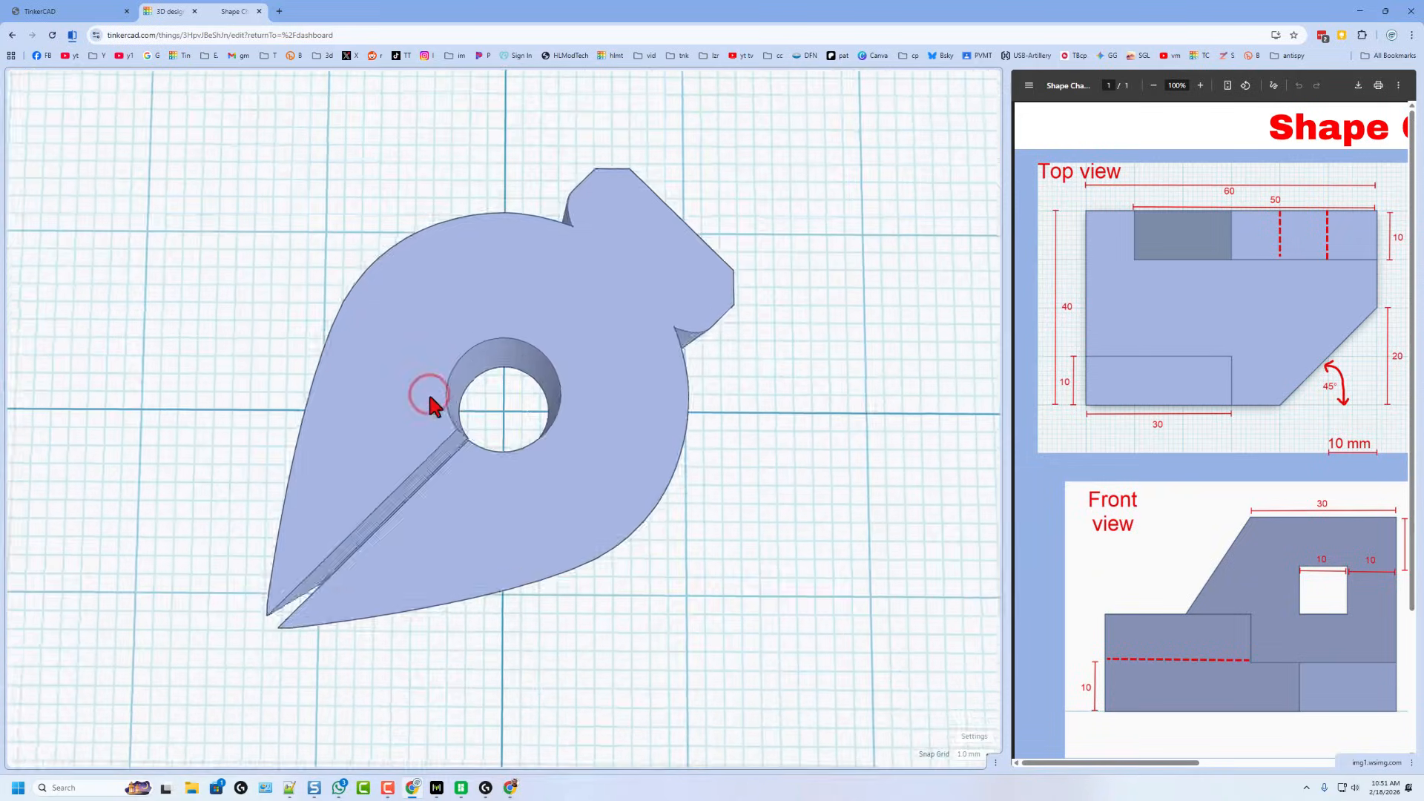
{"action": "scroll", "coordinate": [433, 404], "scroll_direction": "down", "scroll_amount": 3}
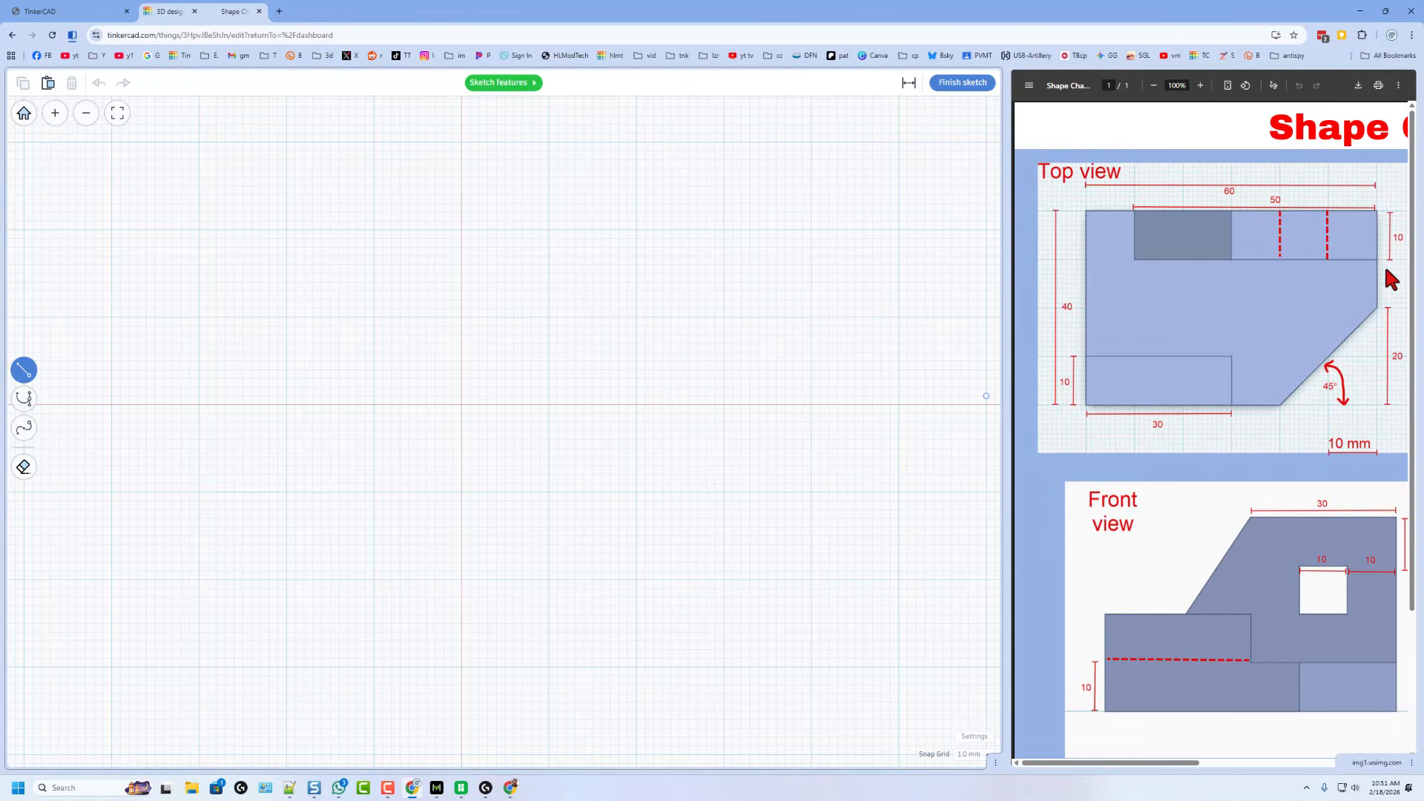
{"action": "left_click", "coordinate": [461, 405]}
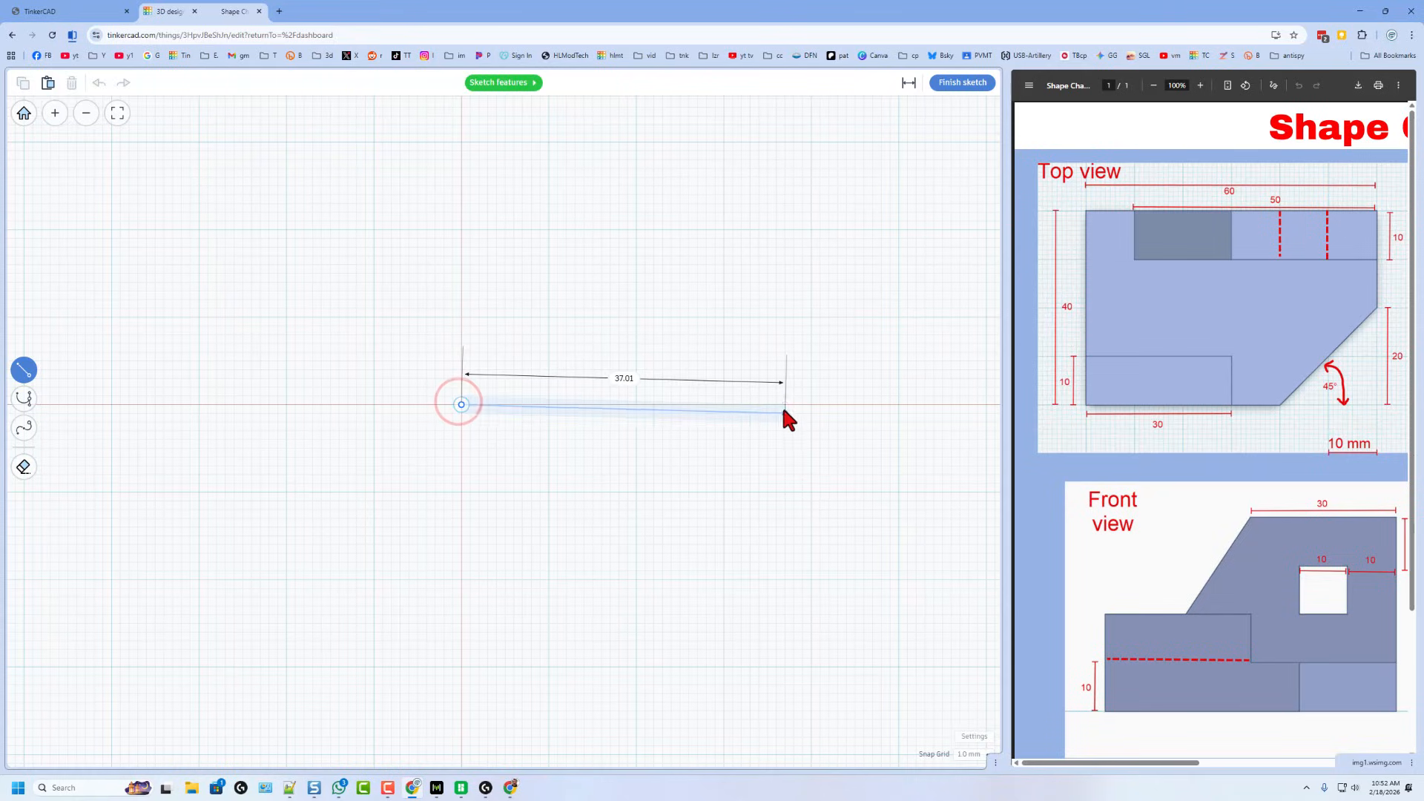
{"action": "left_click", "coordinate": [811, 405]}
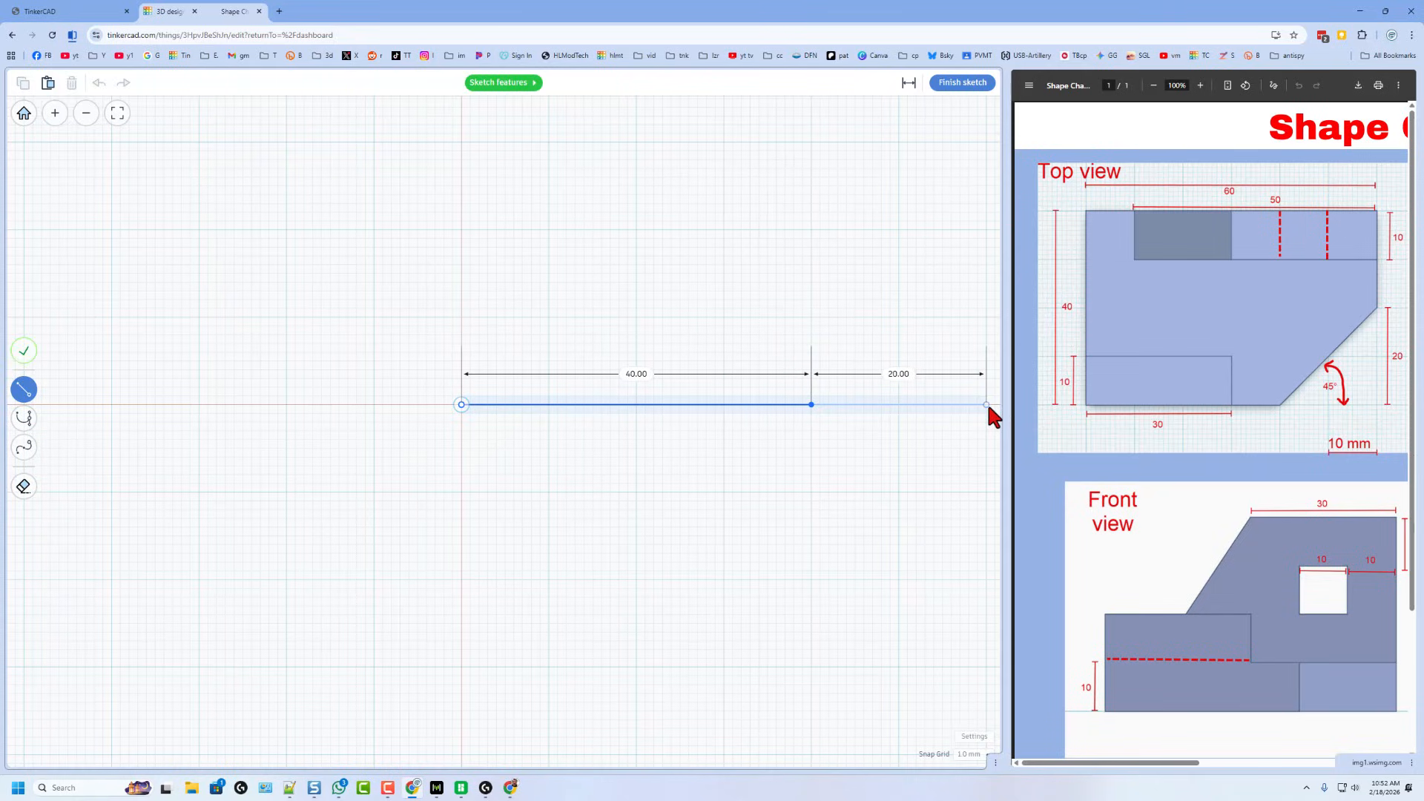
- Add the vertical right edge and 60 mm top edge, close the outline, and check its 60 by 40 size
{"action": "scroll", "coordinate": [977, 226], "scroll_direction": "down", "scroll_amount": 3}
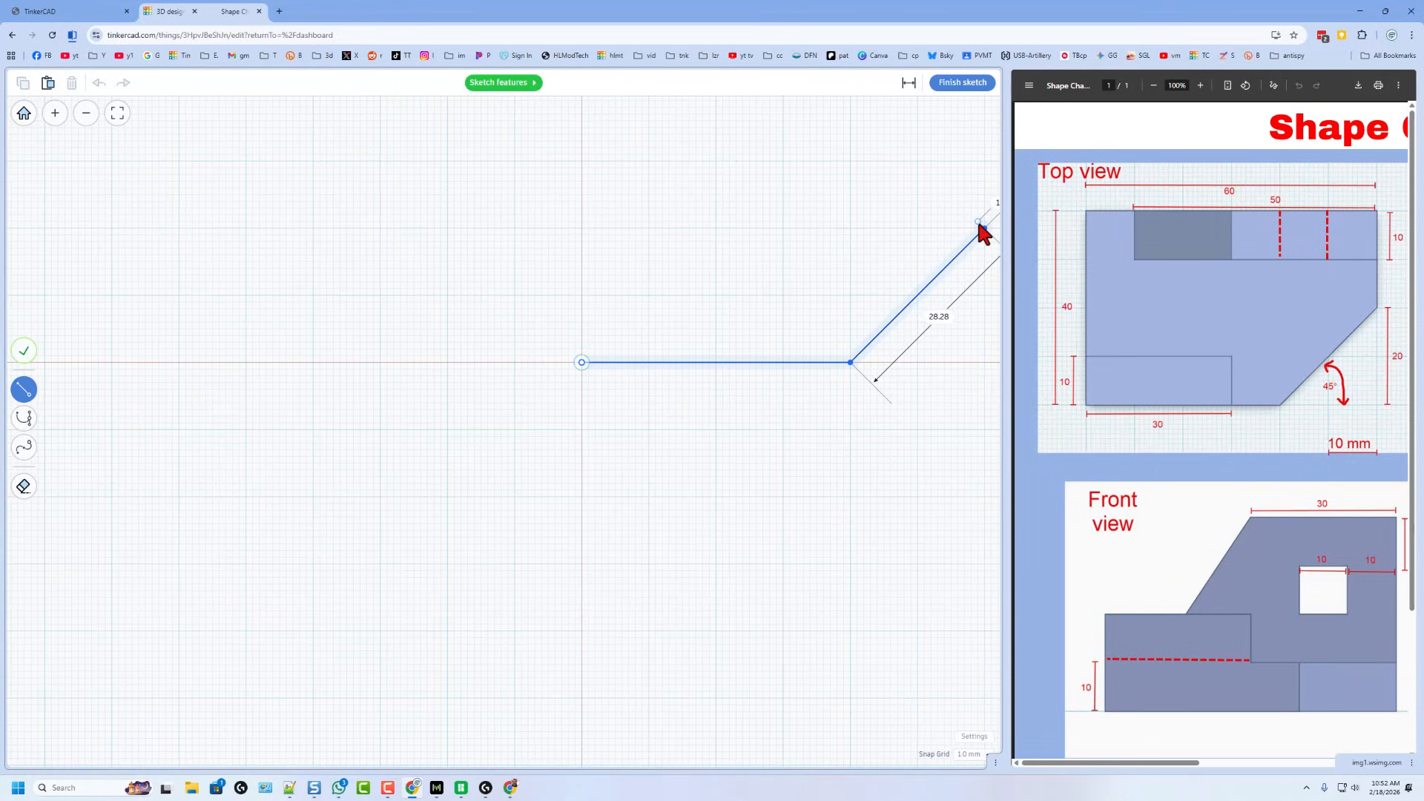
{"action": "middle_click_drag", "start_coordinate": [973, 263], "coordinate": [971, 319]}
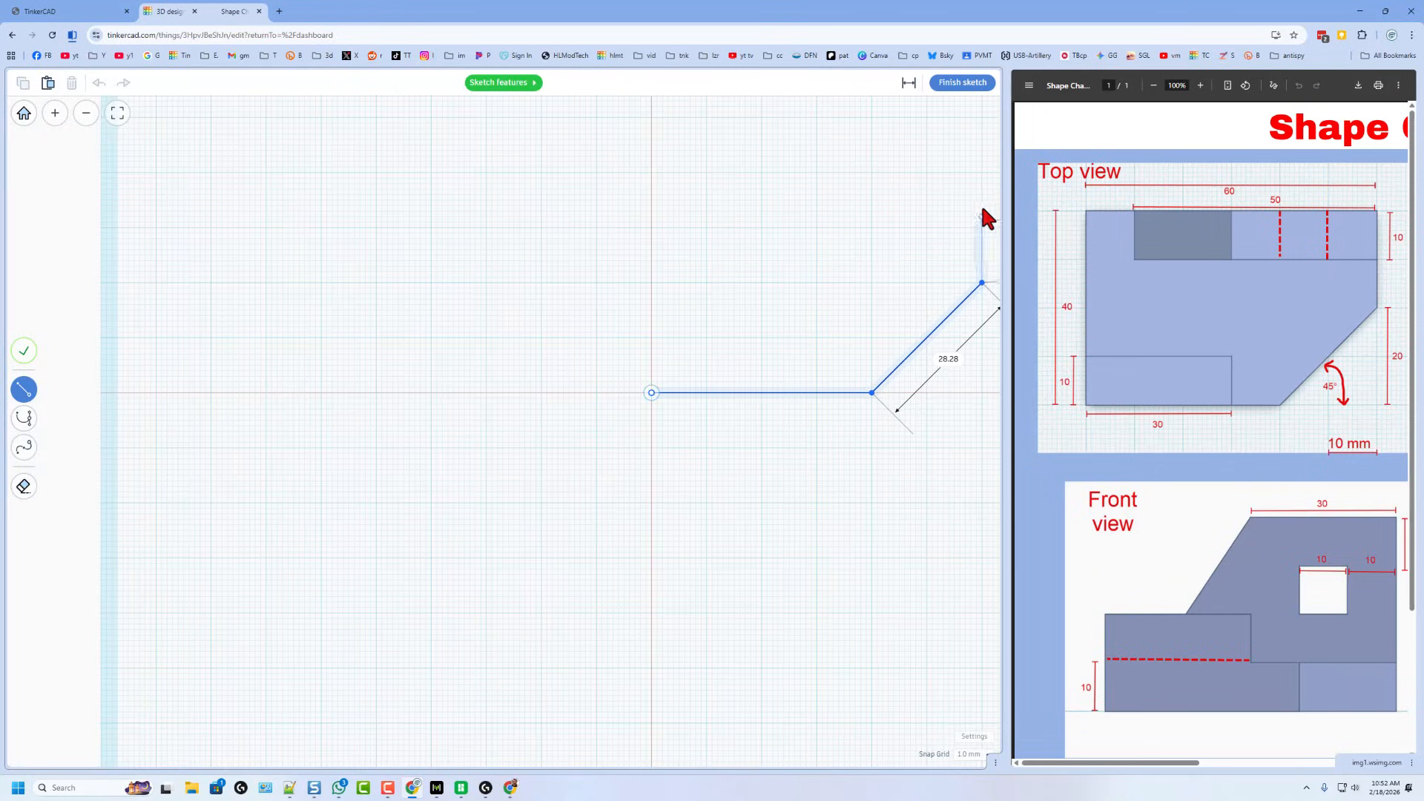
{"action": "left_click", "coordinate": [982, 165]}
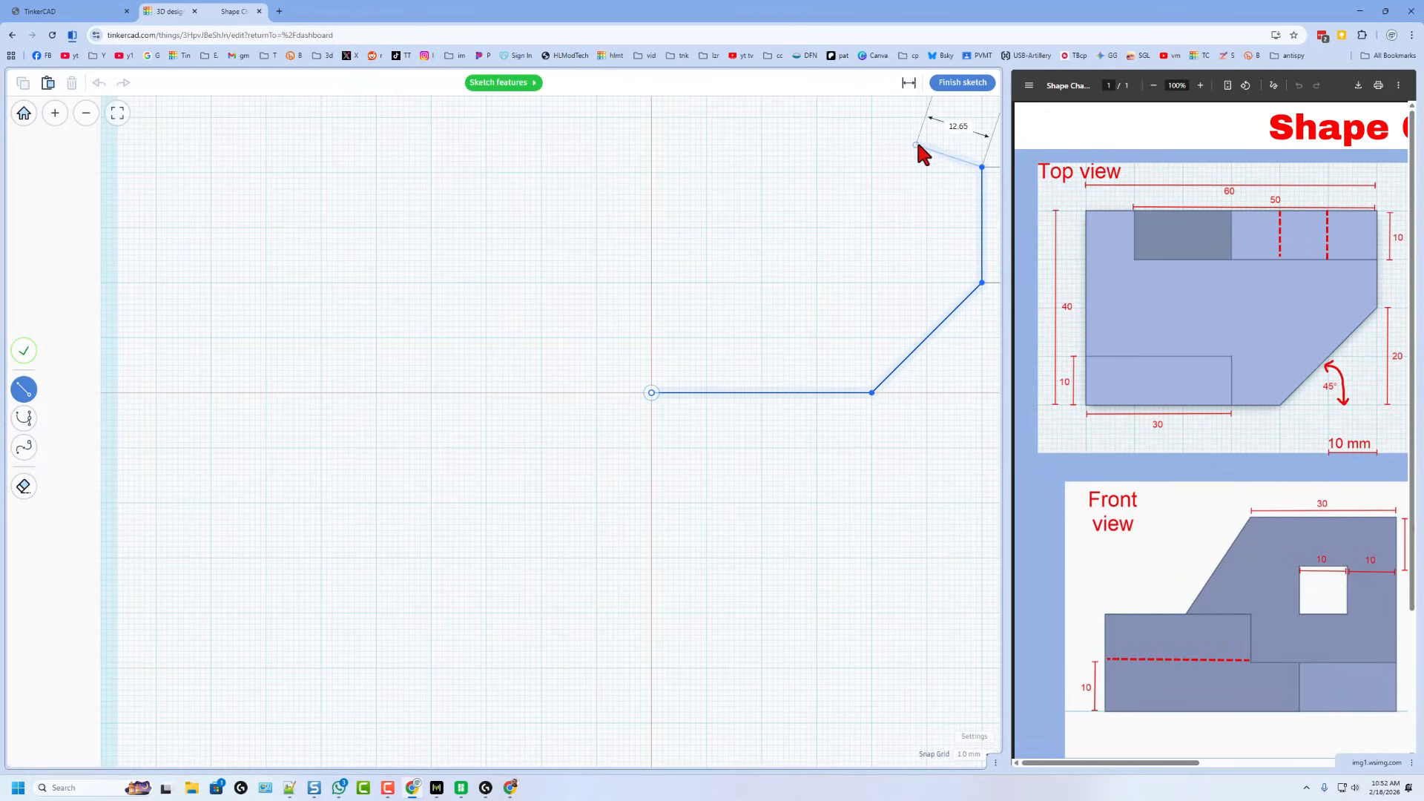
{"action": "left_click", "coordinate": [650, 171]}
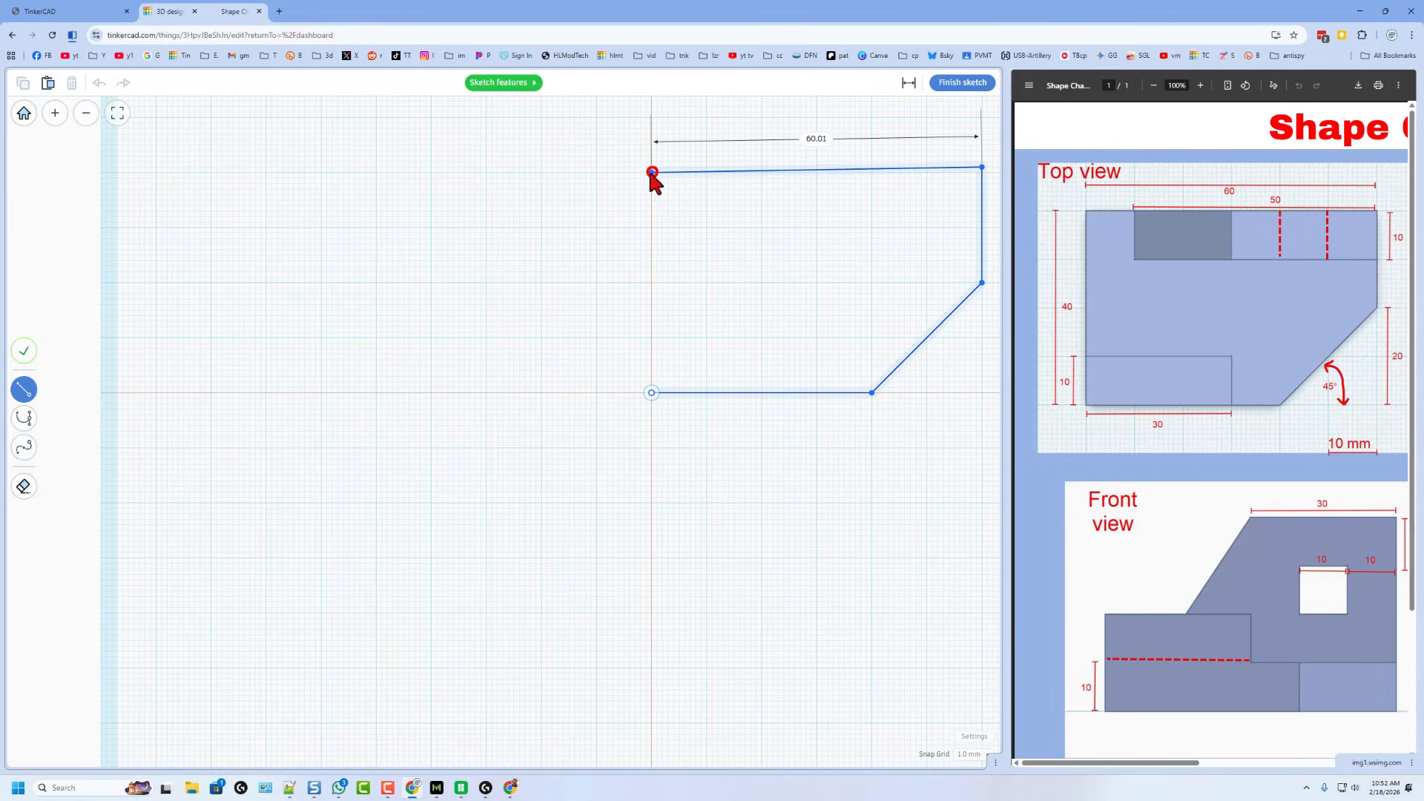
{"action": "left_click", "coordinate": [652, 392]}
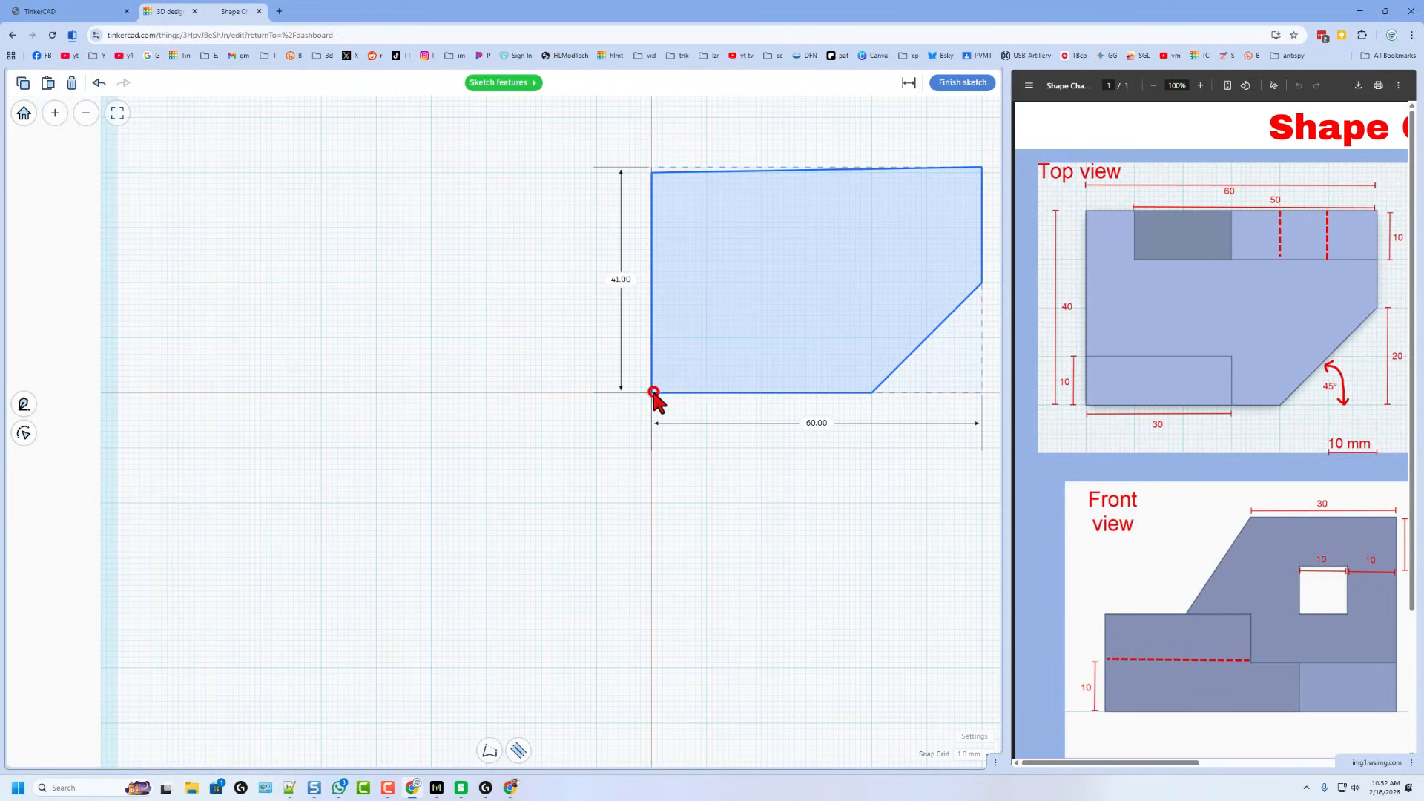
{"action": "left_click", "coordinate": [773, 289]}
{"action": "left_click_drag", "start_coordinate": [981, 167], "coordinate": [981, 172]}
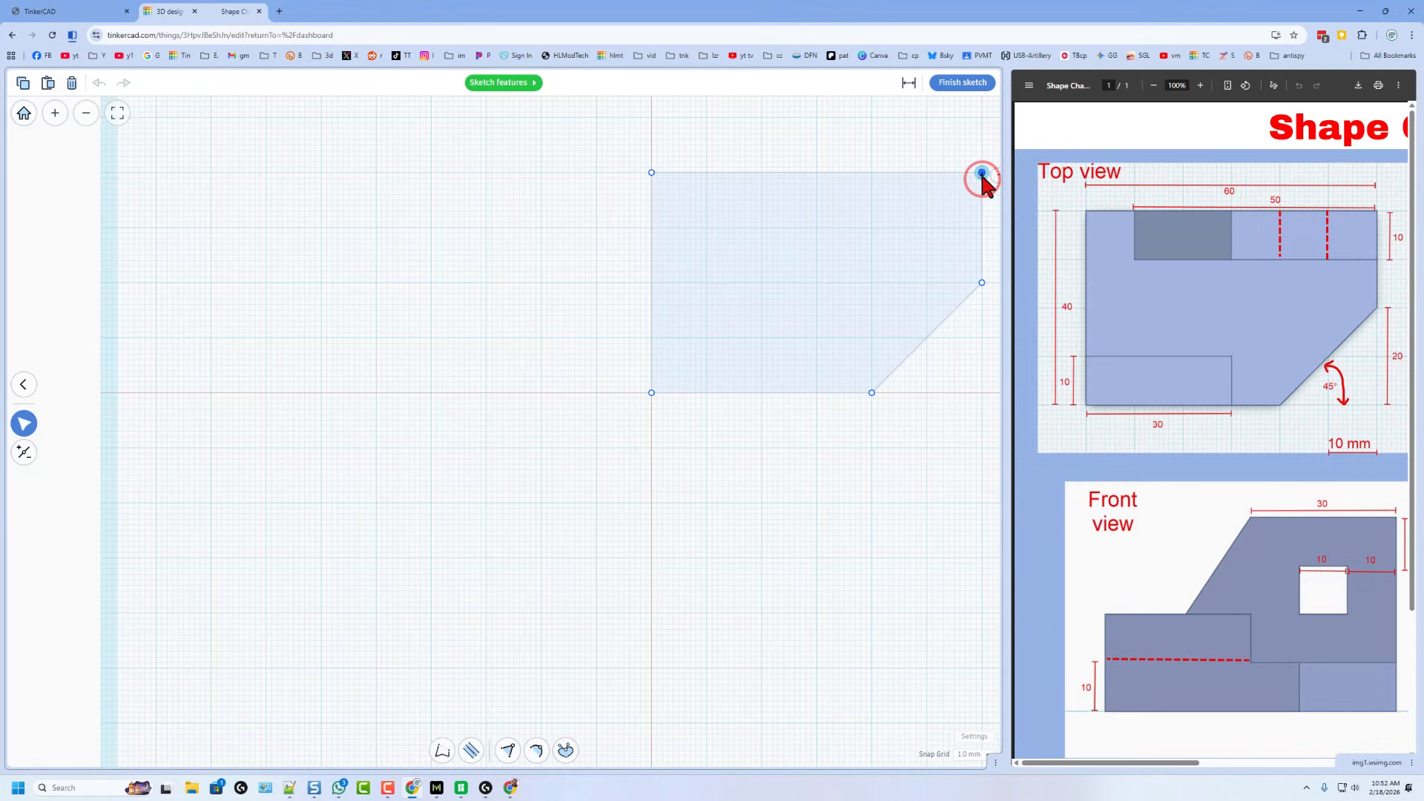
{"action": "left_click", "coordinate": [903, 241]}
- Finish the sketch, duplicate the extruded shape in place, and put a work plane on its front face
{"action": "left_click", "coordinate": [961, 83]}
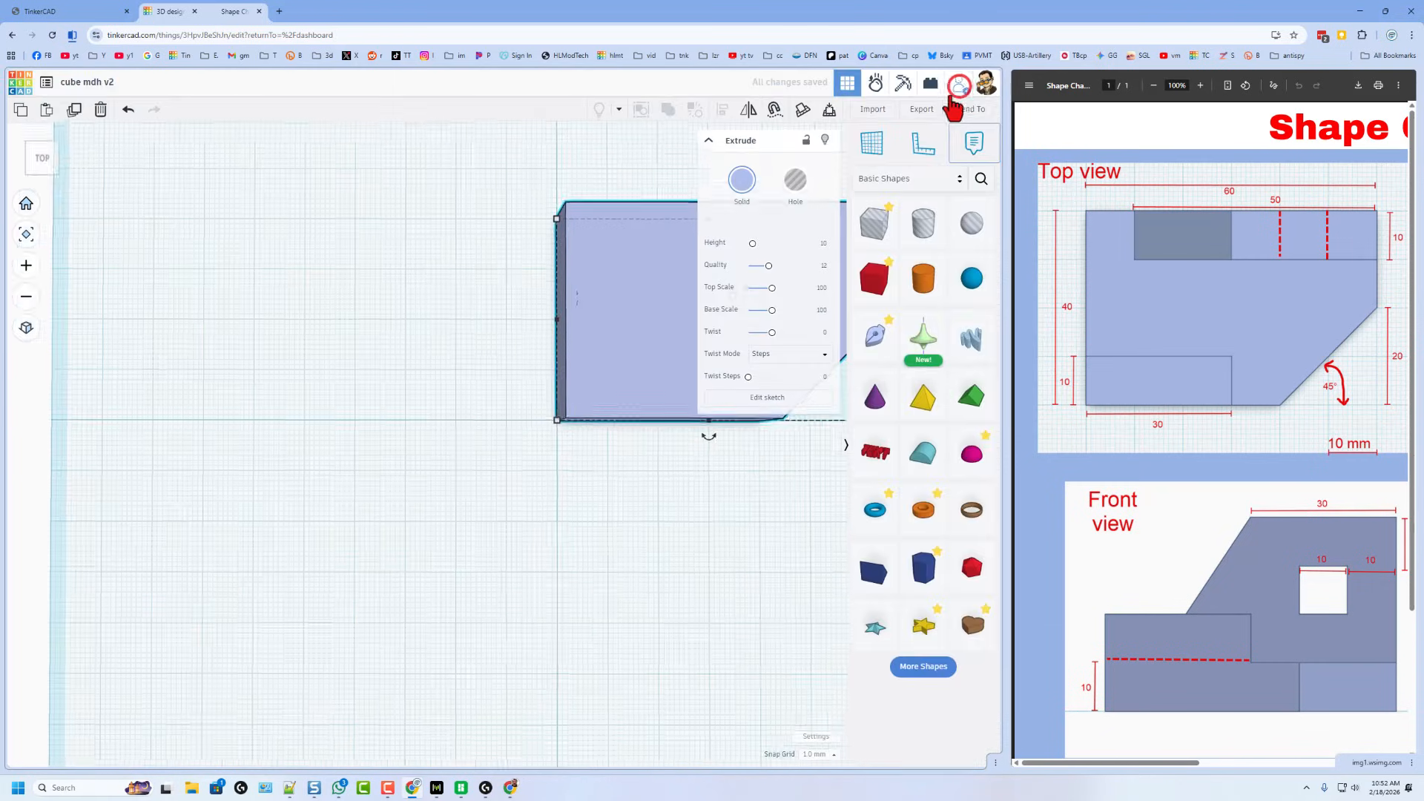
{"action": "left_click", "coordinate": [626, 609]}
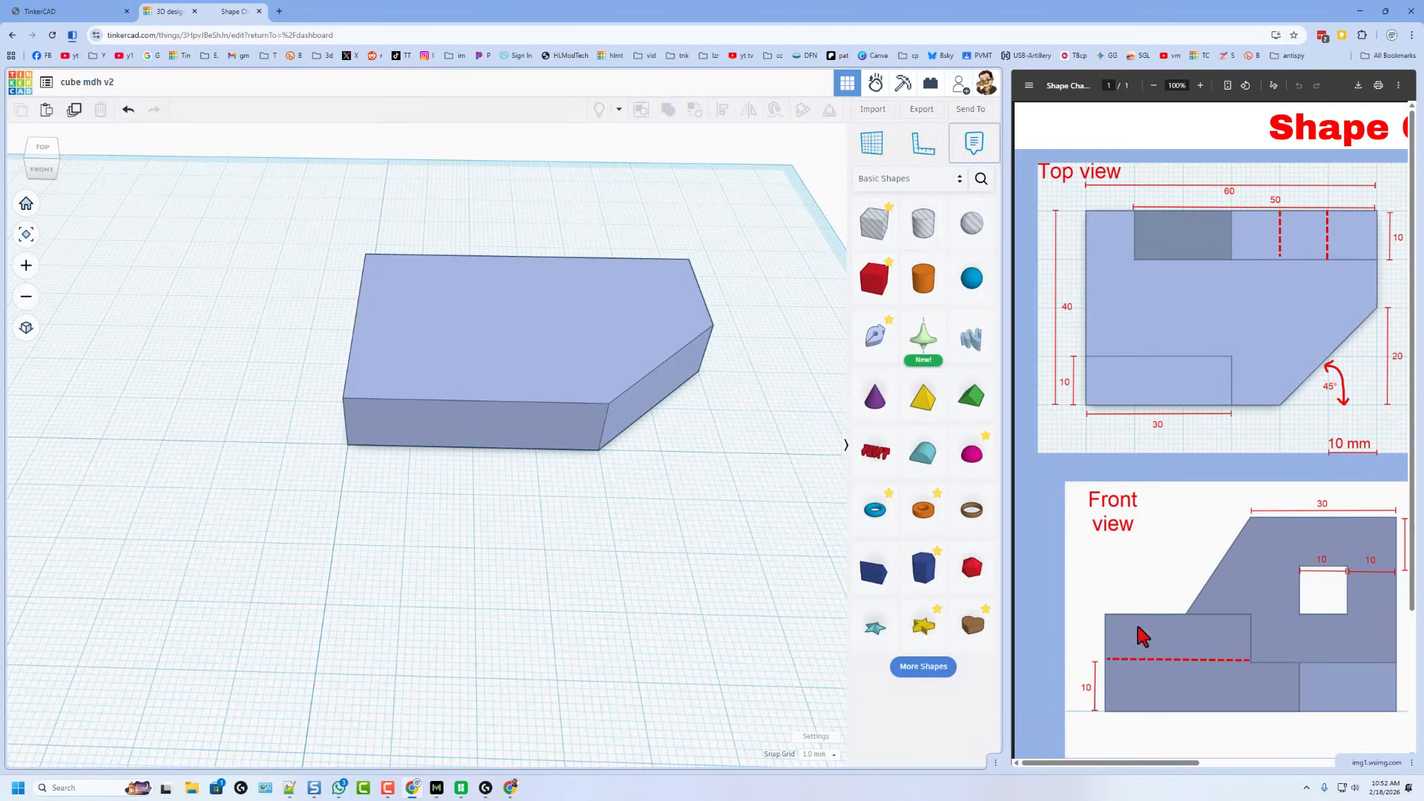
{"action": "left_click", "coordinate": [584, 401]}
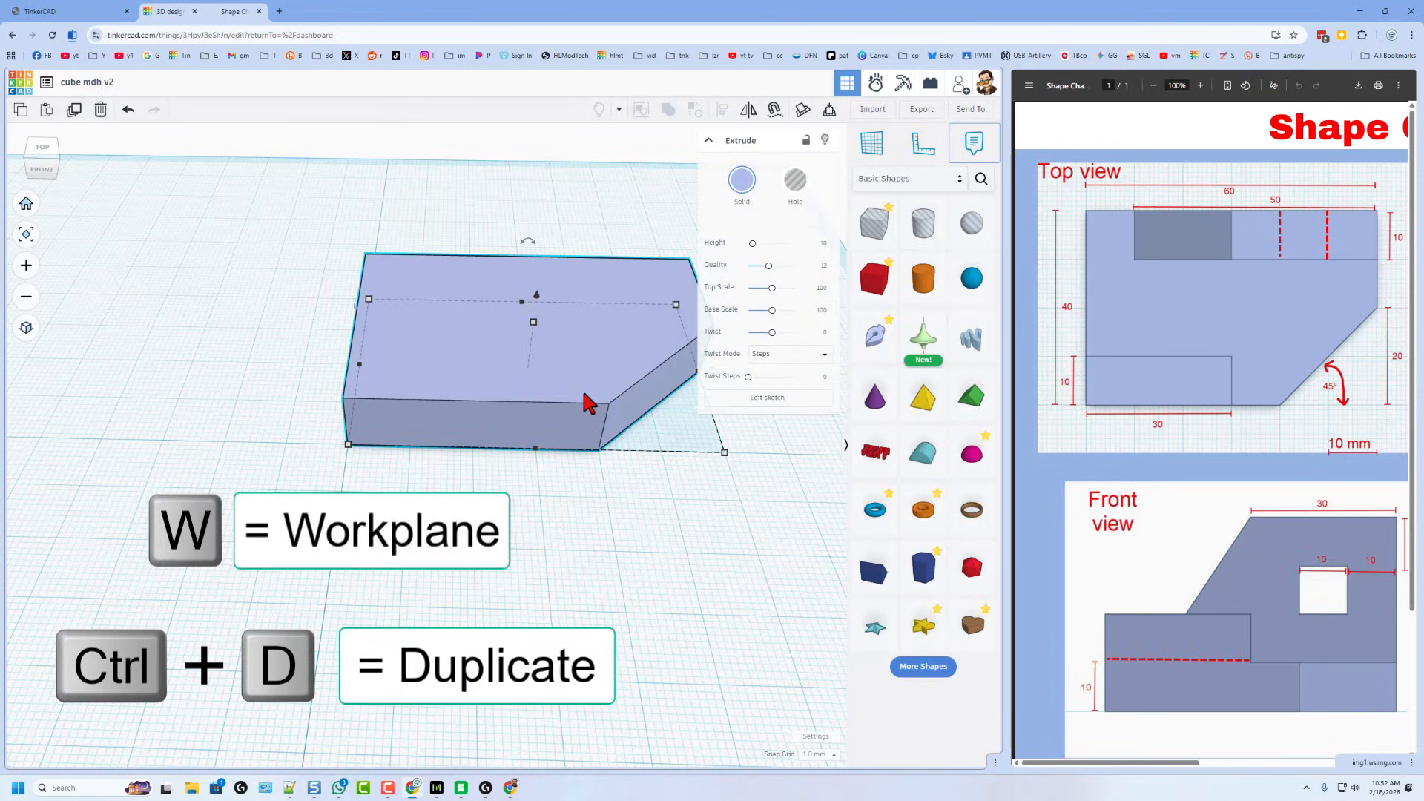
{"action": "key", "text": "ctrl+d"}
{"action": "key", "text": "w"}
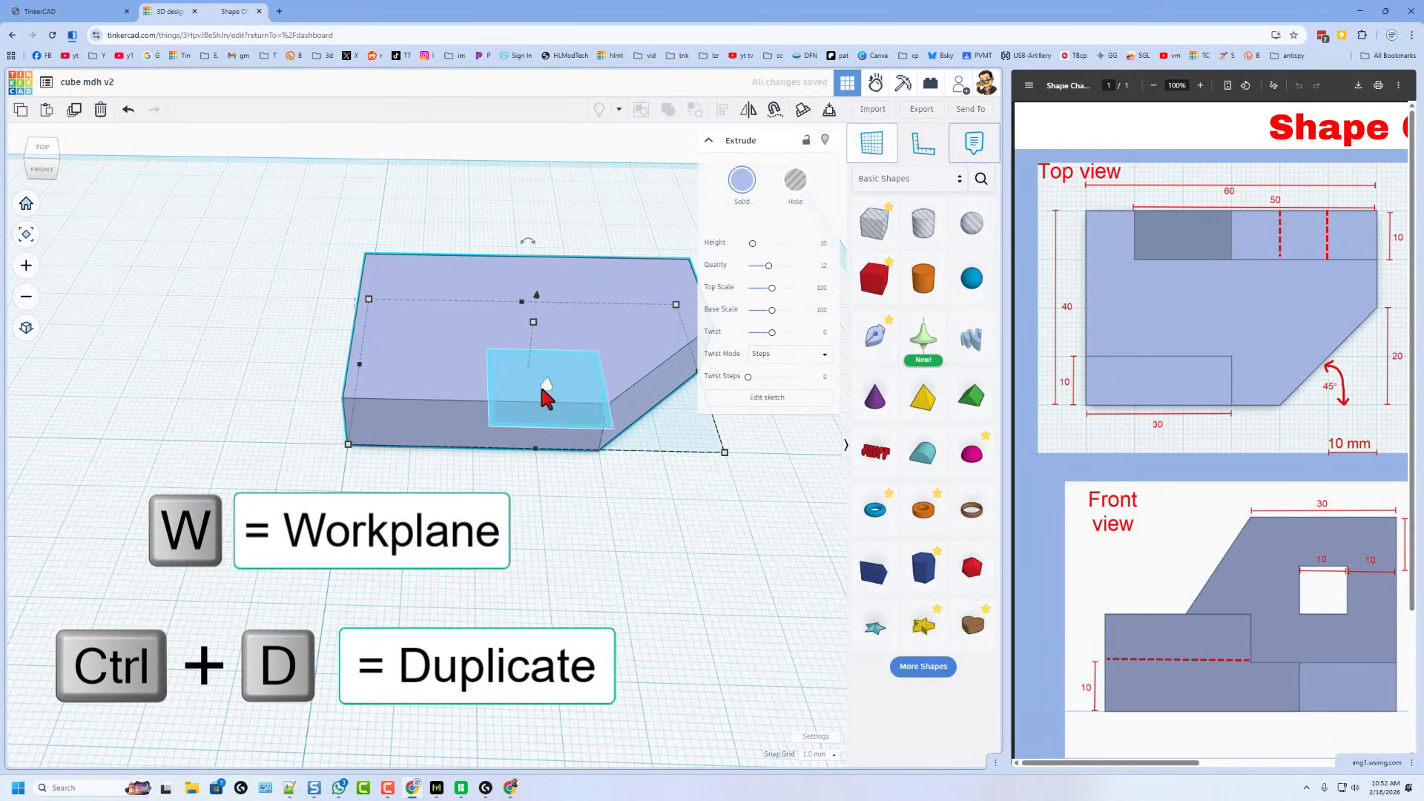
{"action": "left_click", "coordinate": [461, 383]}
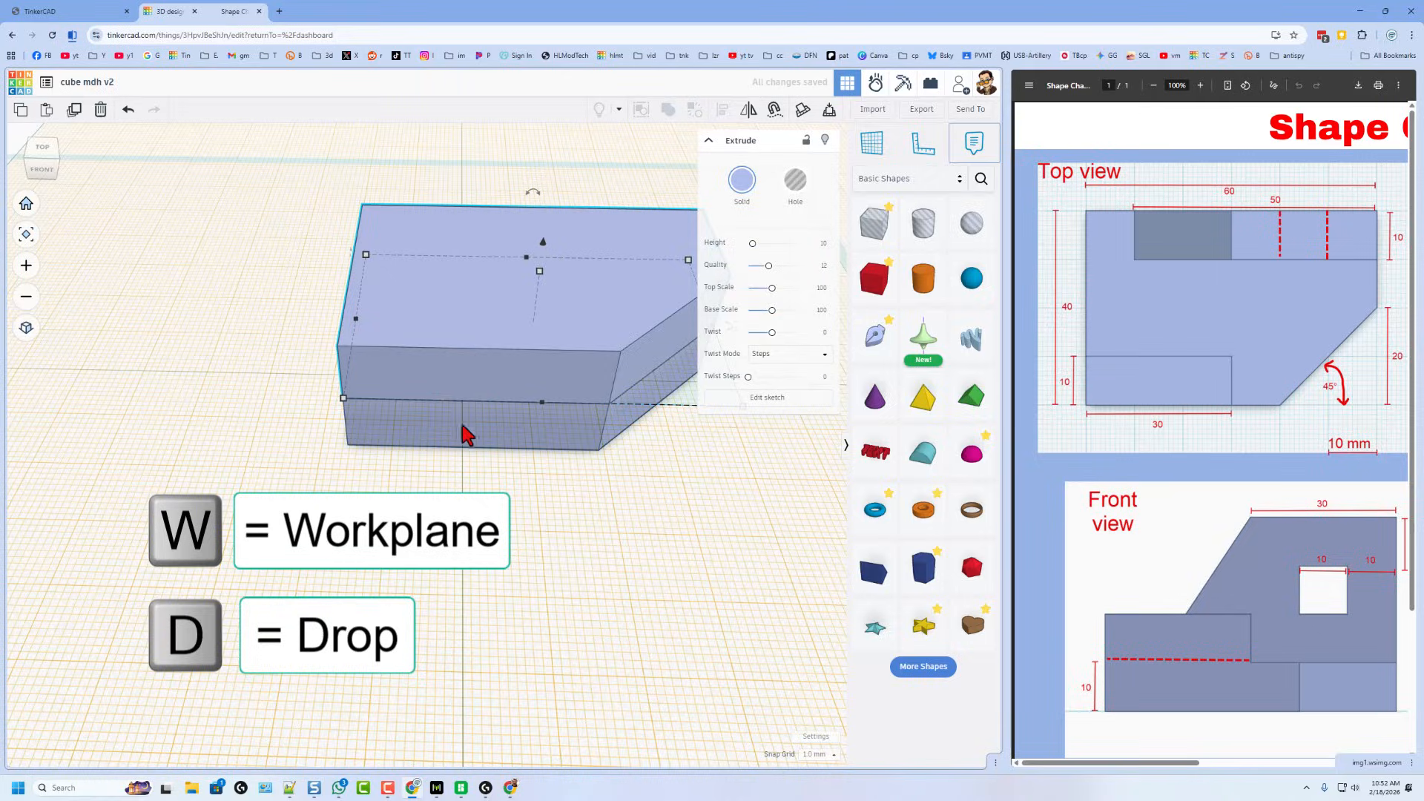
- In the duplicate's sketch, shift the right edge about 20 mm left and remove the leftover vertex
{"action": "double_click", "coordinate": [465, 329]}
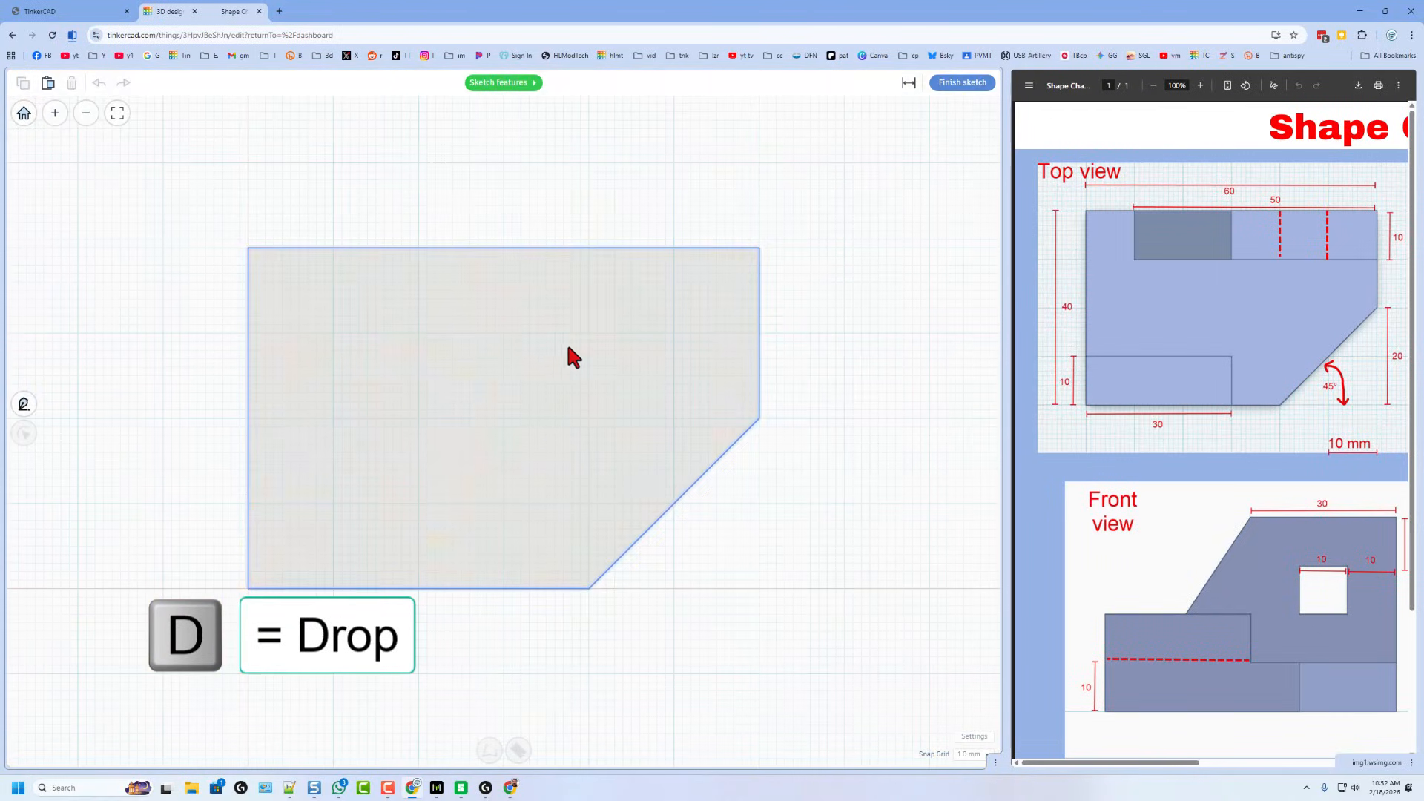
{"action": "left_click", "coordinate": [632, 354]}
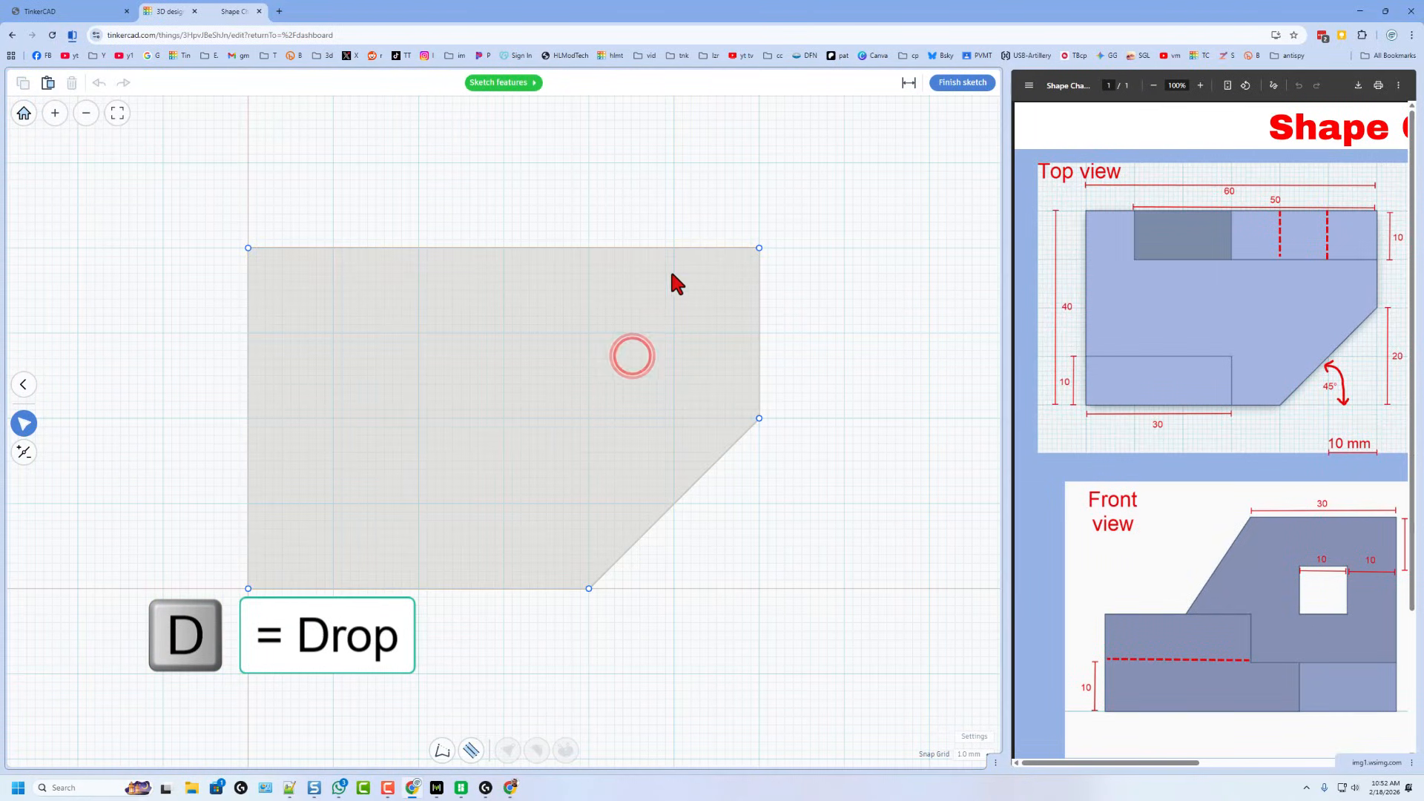
{"action": "left_click_drag", "start_coordinate": [681, 230], "coordinate": [792, 465]}
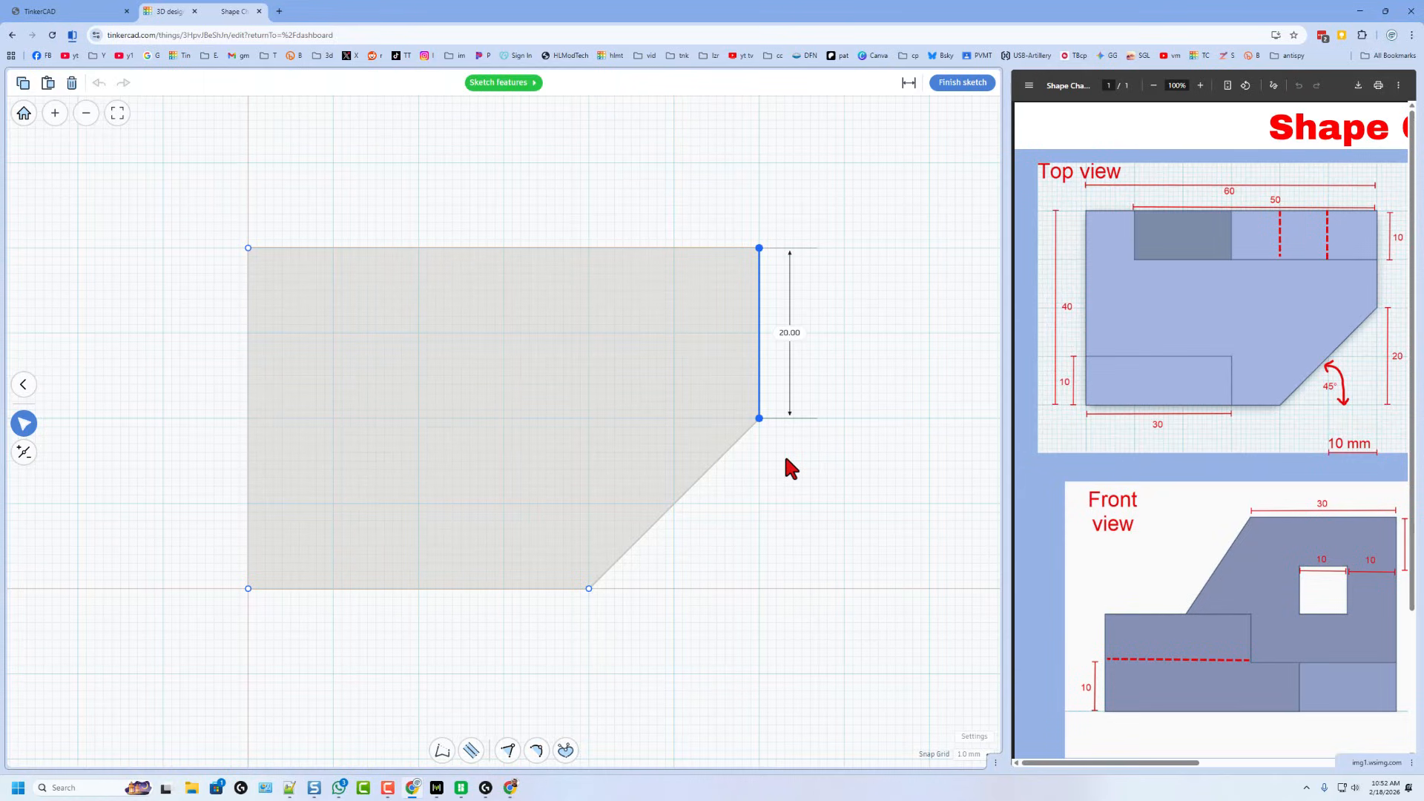
{"action": "key", "text": "Left"}
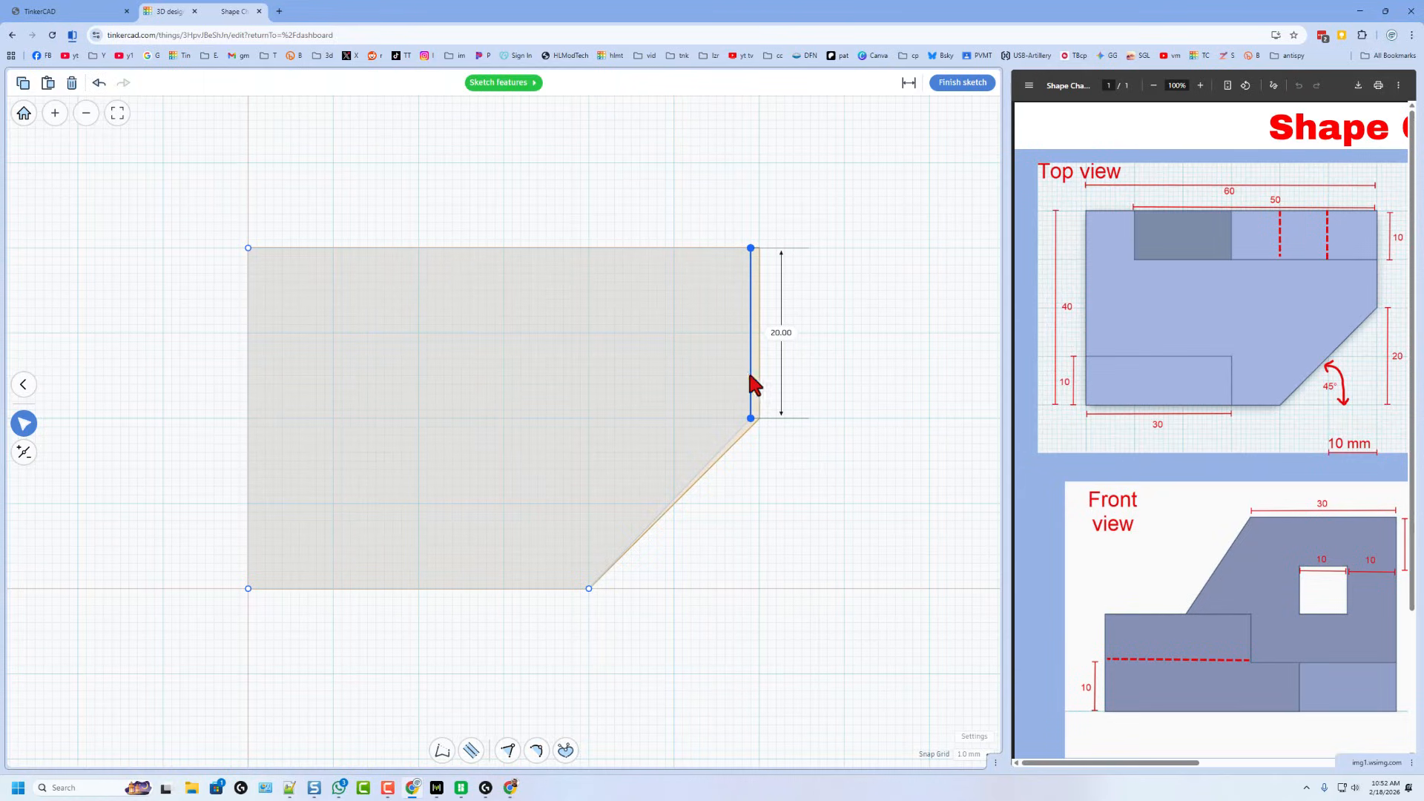
{"action": "left_click_drag", "start_coordinate": [743, 371], "coordinate": [586, 366]}
{"action": "left_click", "coordinate": [632, 596]}
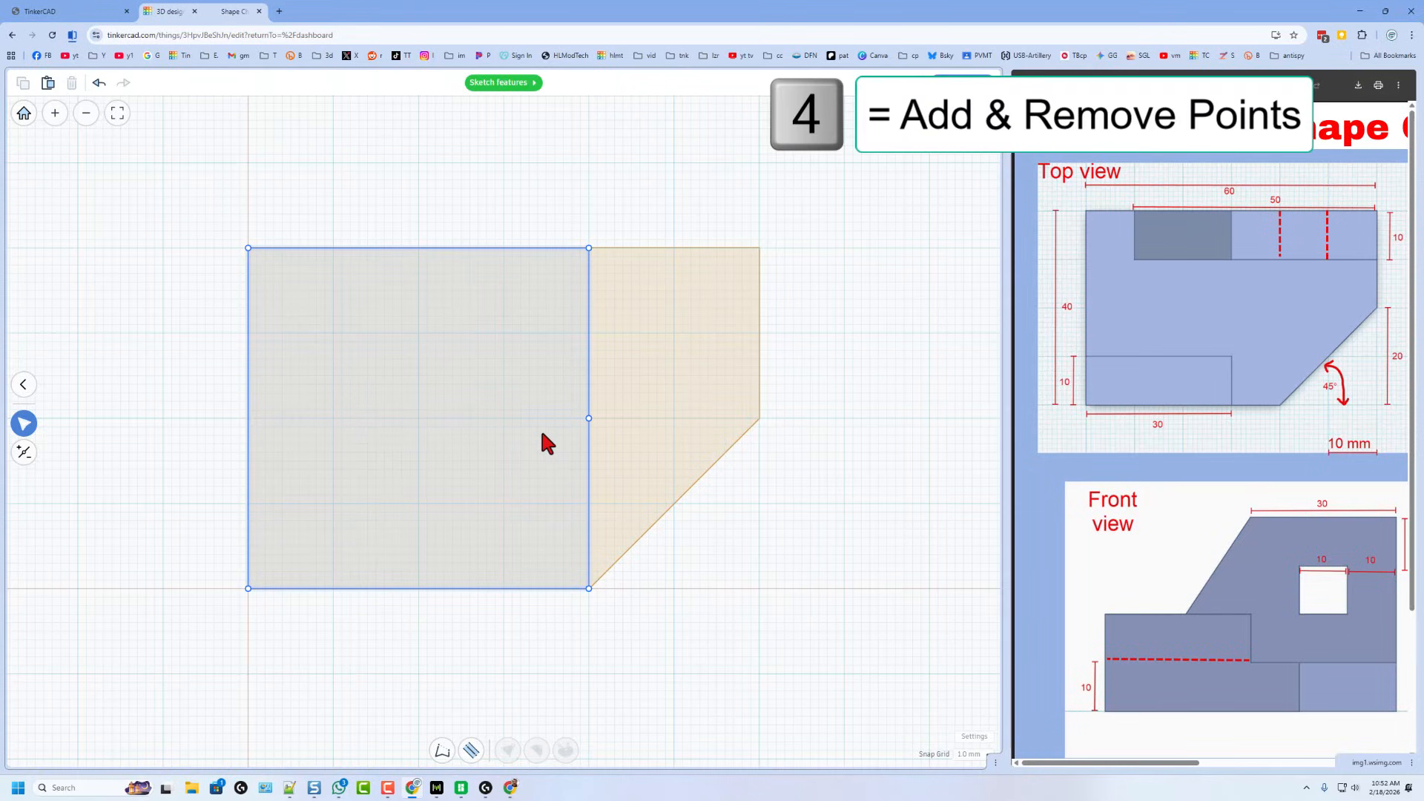
{"action": "key", "text": "4"}
{"action": "left_click", "coordinate": [584, 421]}
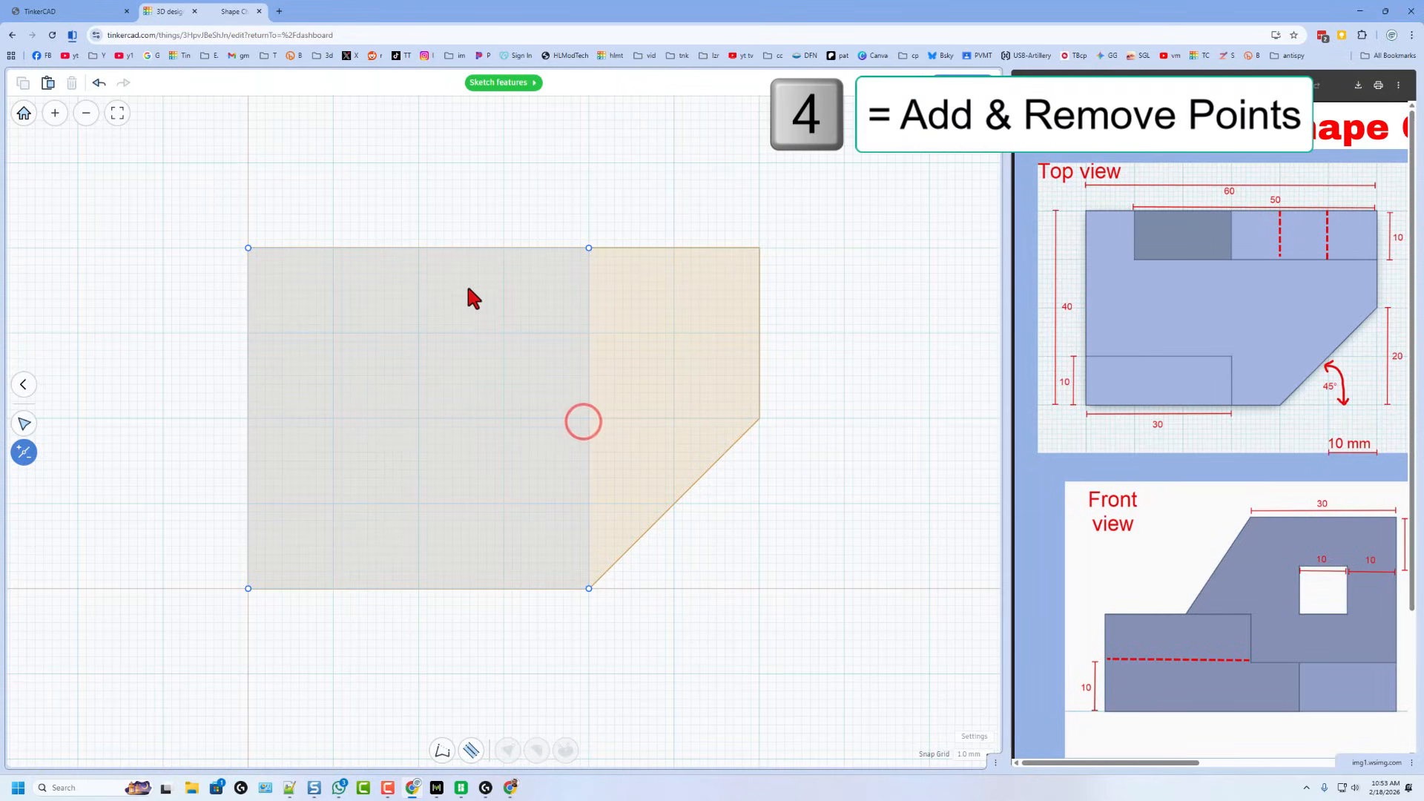
- Resize the rectangle to 30 by 10 mm and finish the sketch
{"action": "key", "text": "v"}
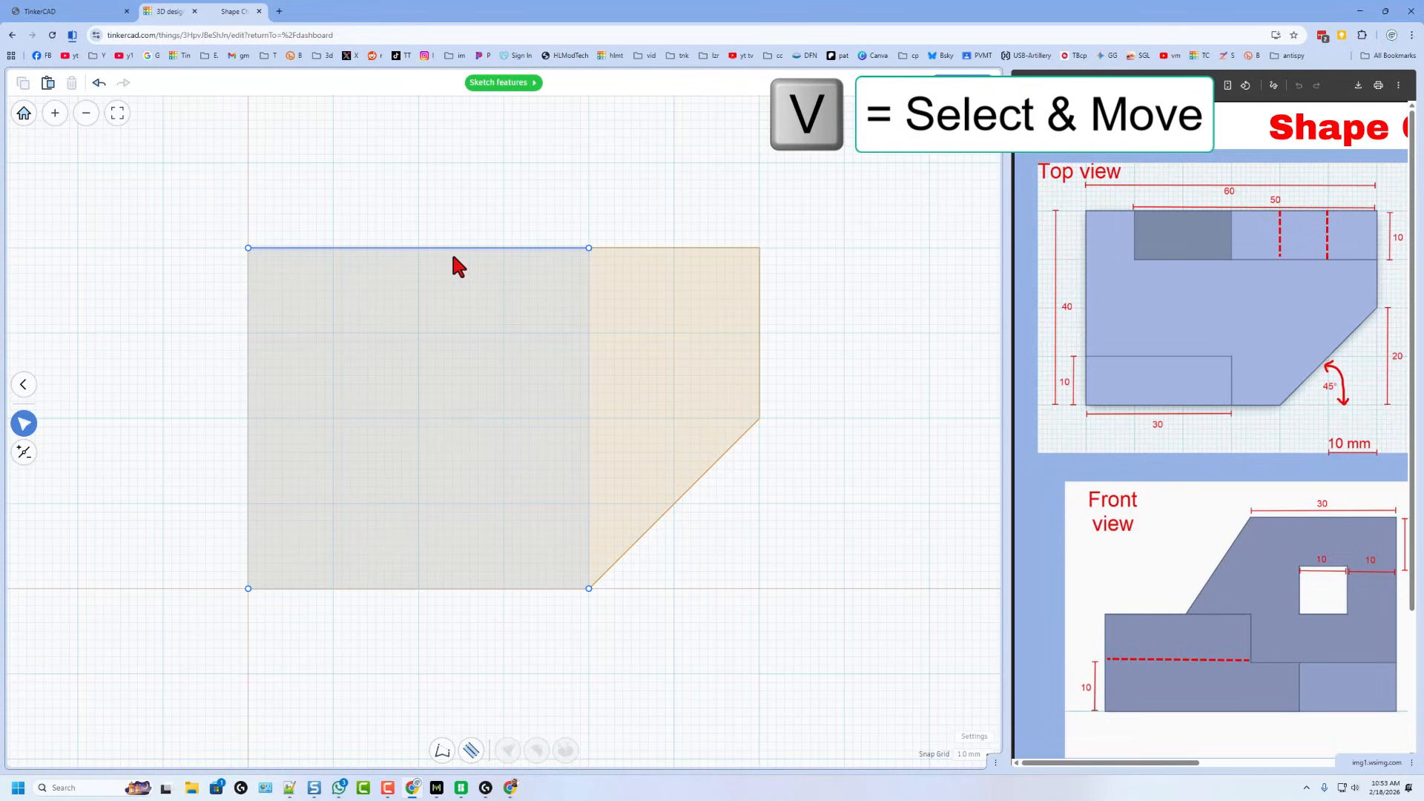
{"action": "left_click_drag", "start_coordinate": [454, 249], "coordinate": [451, 508]}
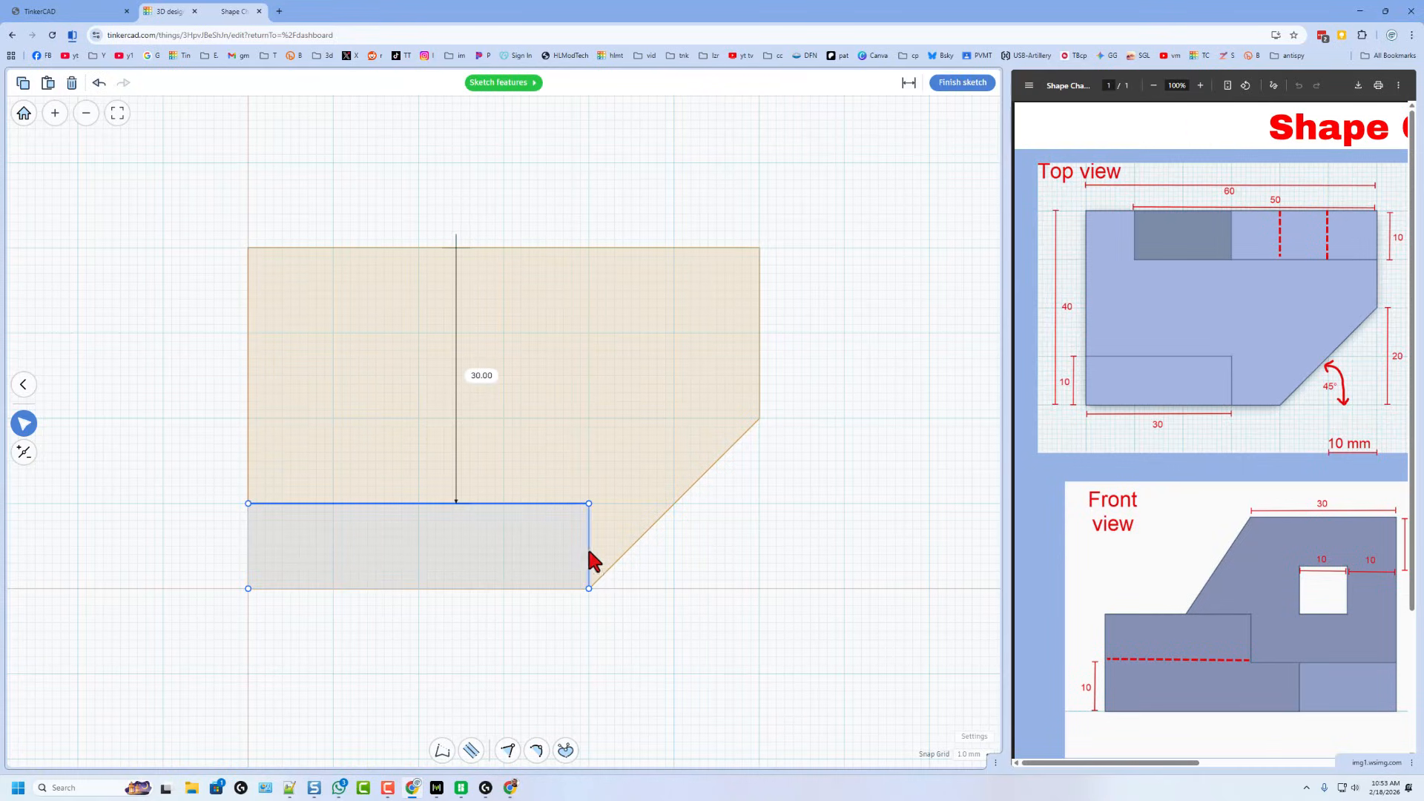
{"action": "left_click_drag", "start_coordinate": [589, 552], "coordinate": [504, 552]}
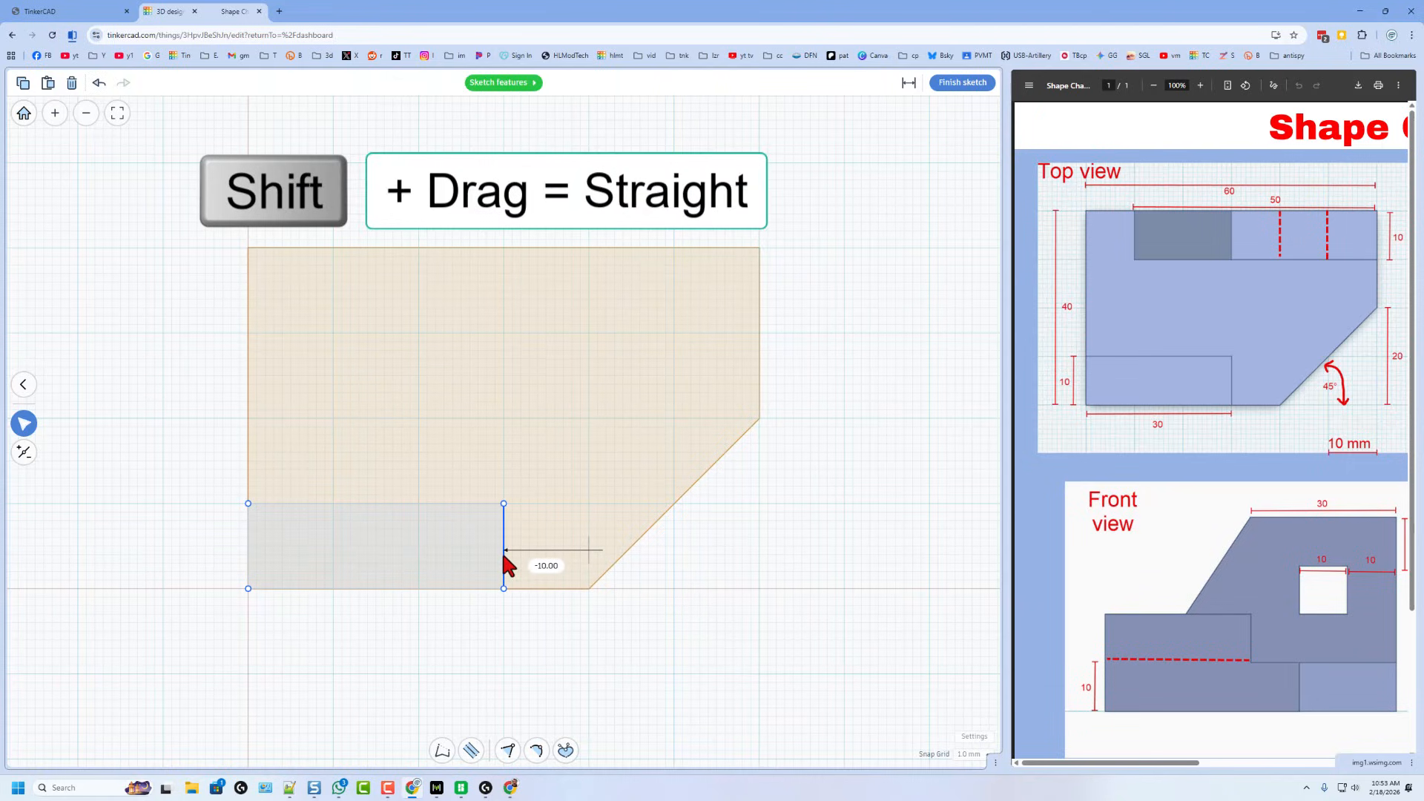
{"action": "left_click", "coordinate": [960, 83]}
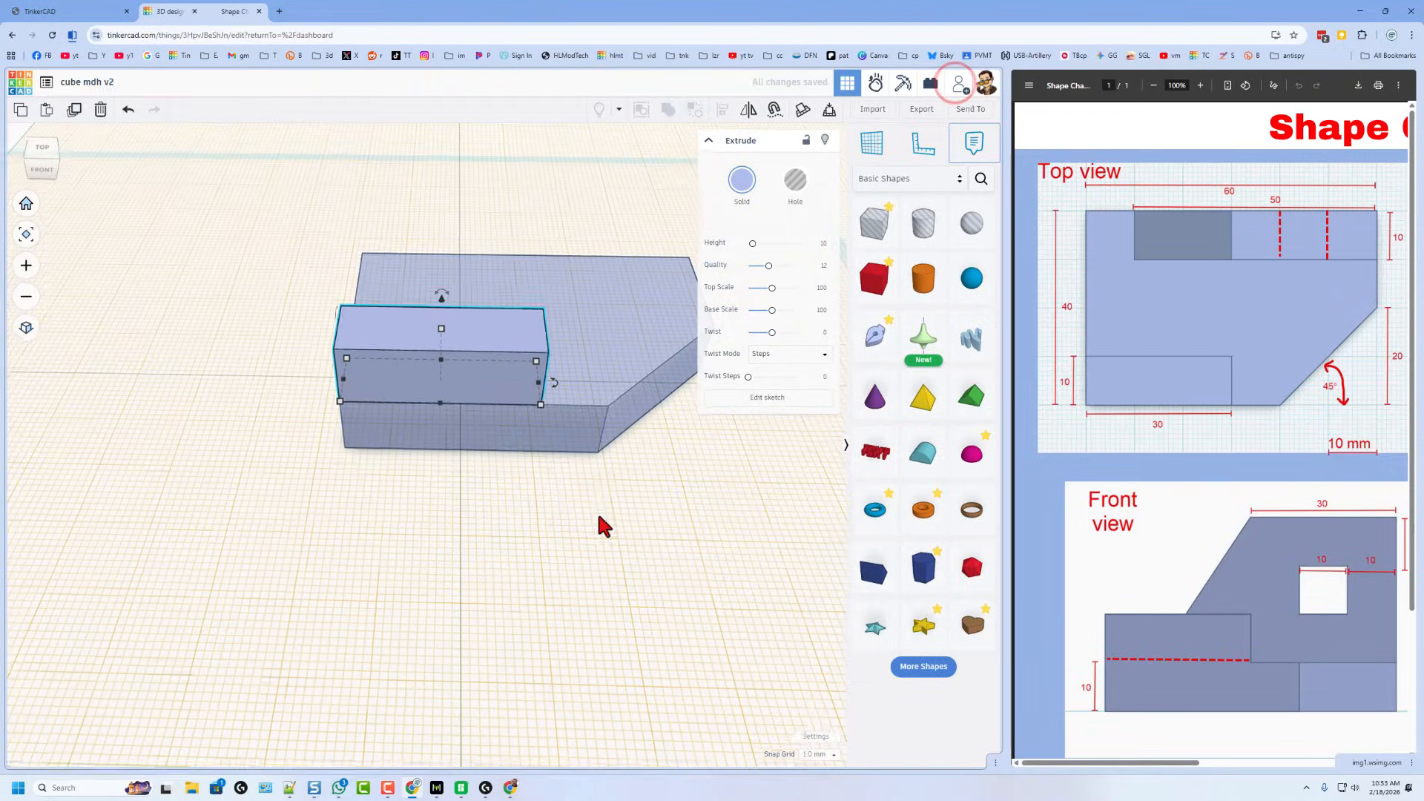
- Scroll the PDF to its perspective and side views and orbit the model to a front view
{"action": "left_click", "coordinate": [592, 504]}
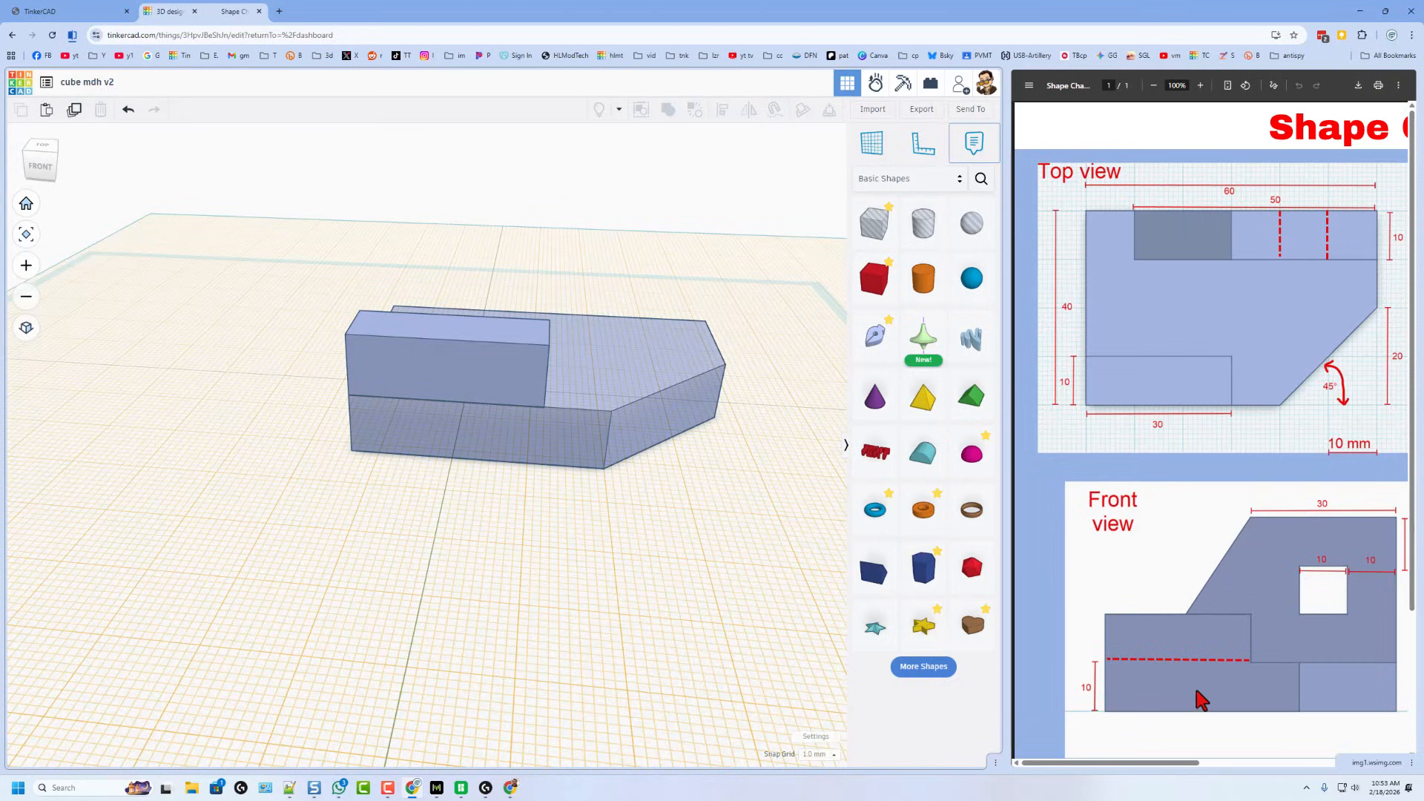
{"action": "left_click_drag", "start_coordinate": [1197, 753], "coordinate": [1373, 785]}
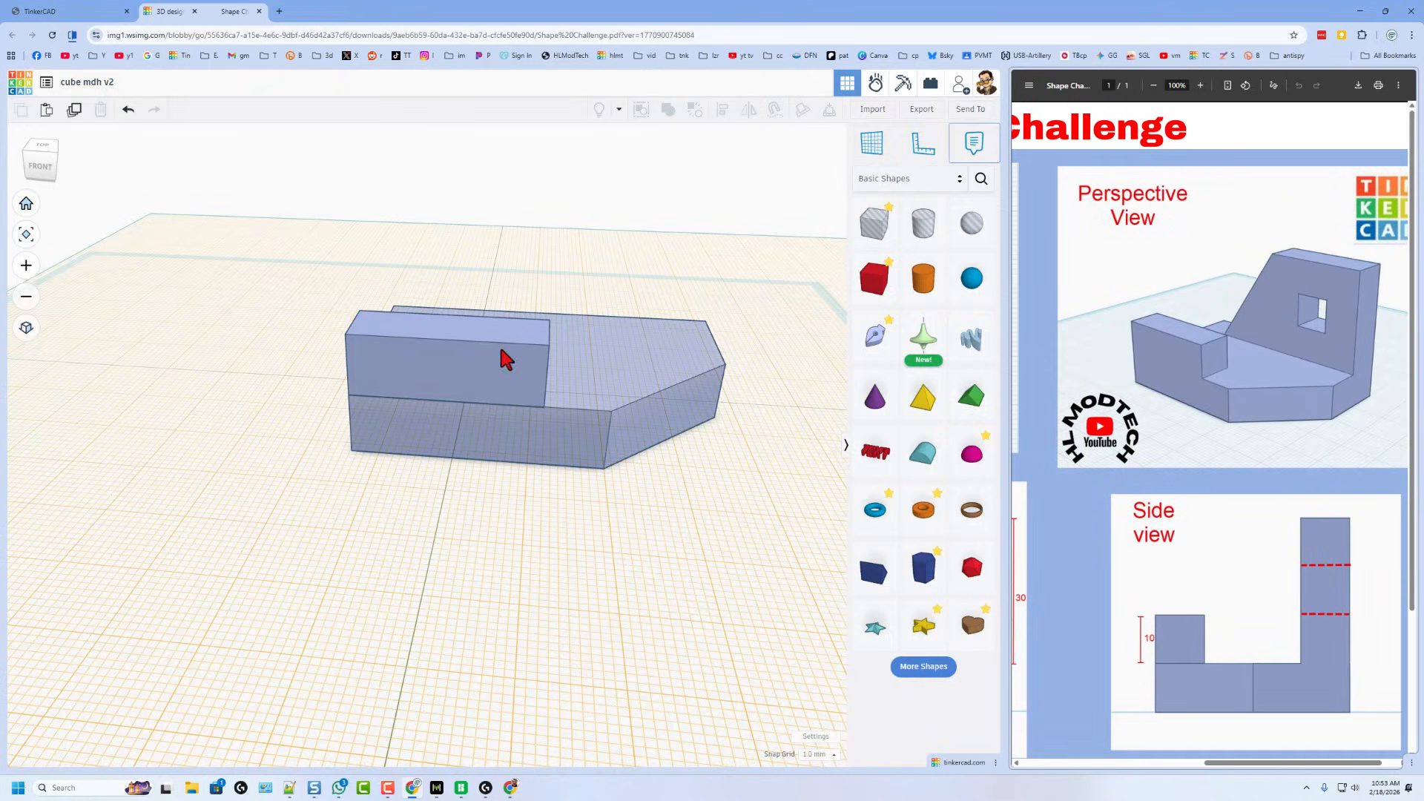
{"action": "right_click_drag", "start_coordinate": [454, 504], "coordinate": [506, 239]}
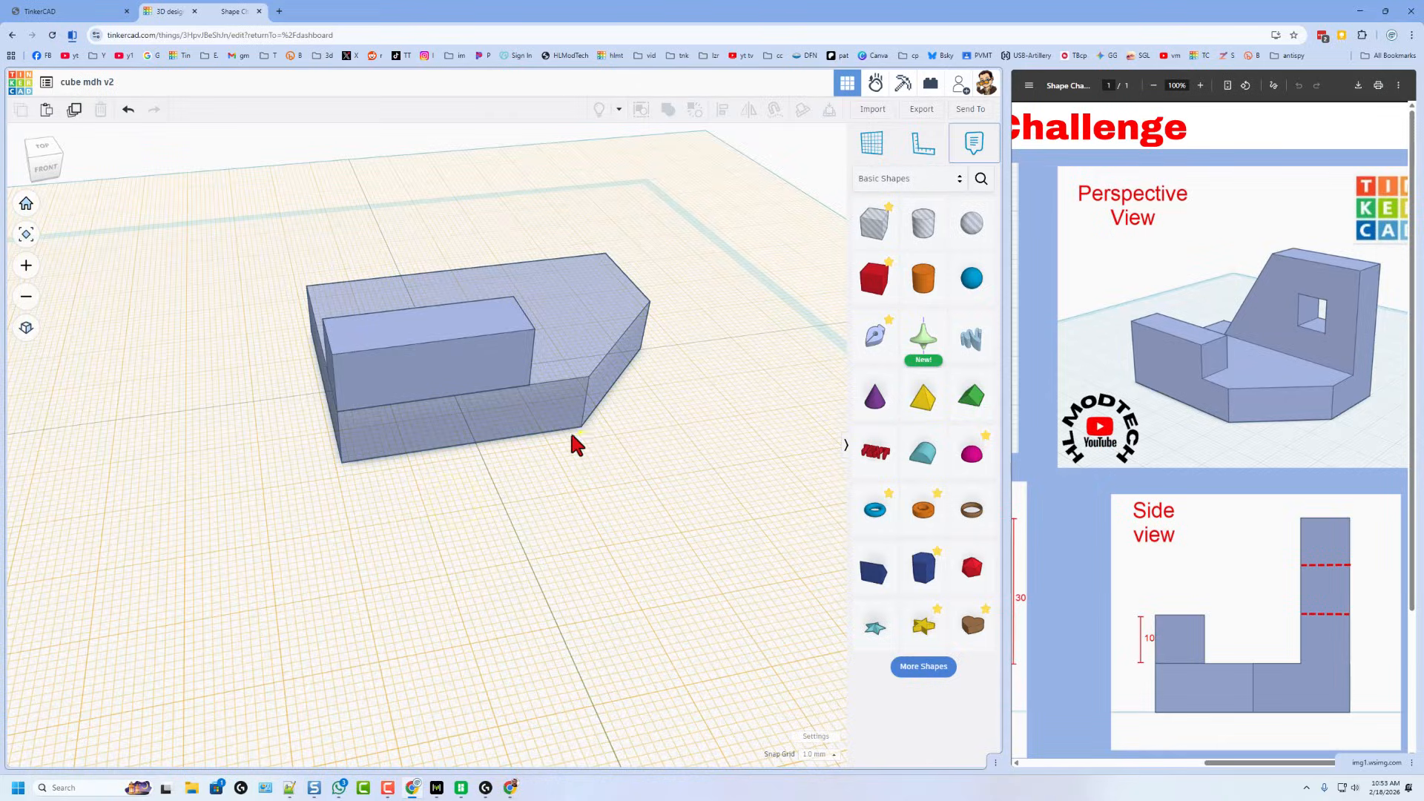
{"action": "right_click_drag", "start_coordinate": [571, 436], "coordinate": [546, 309]}
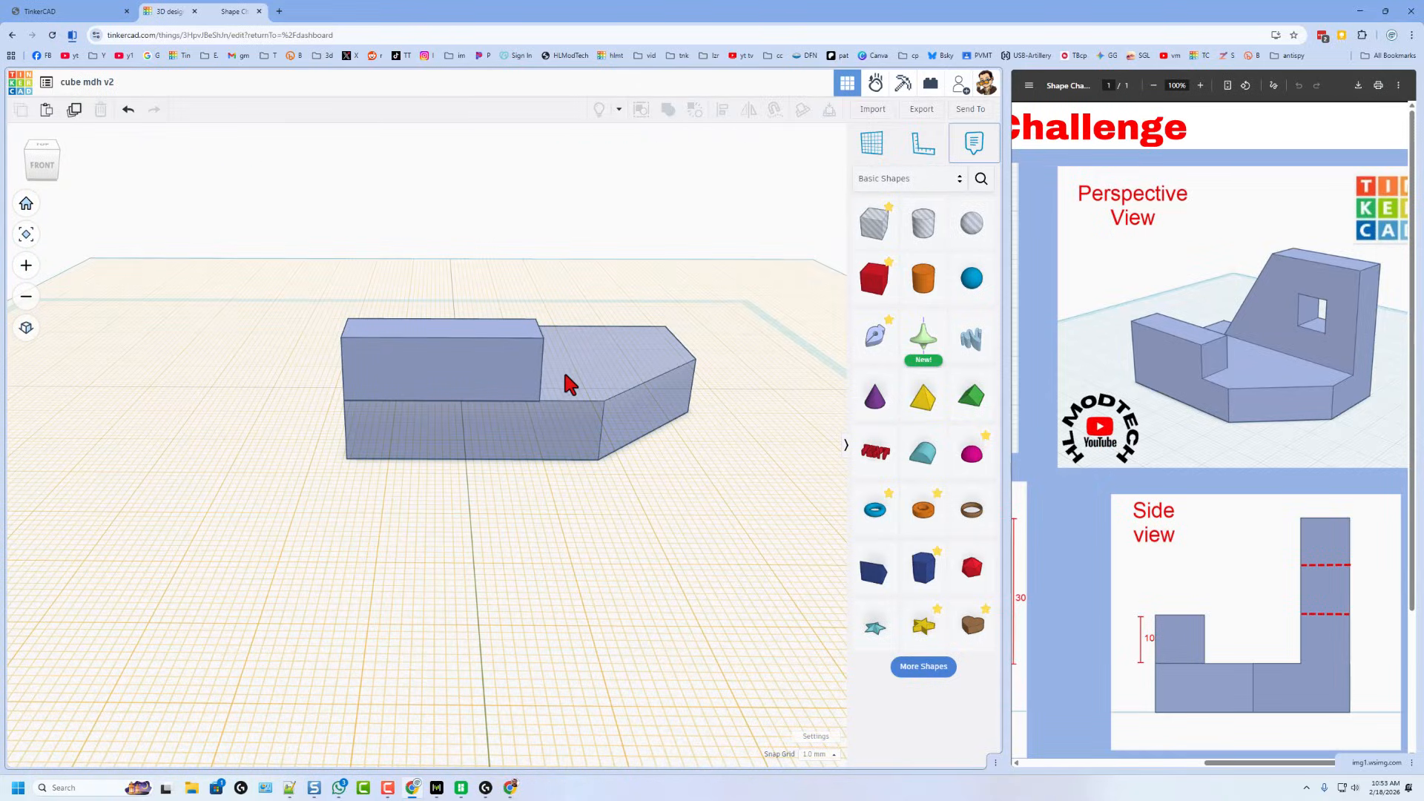
{"action": "left_click_drag", "start_coordinate": [588, 444], "coordinate": [602, 513]}
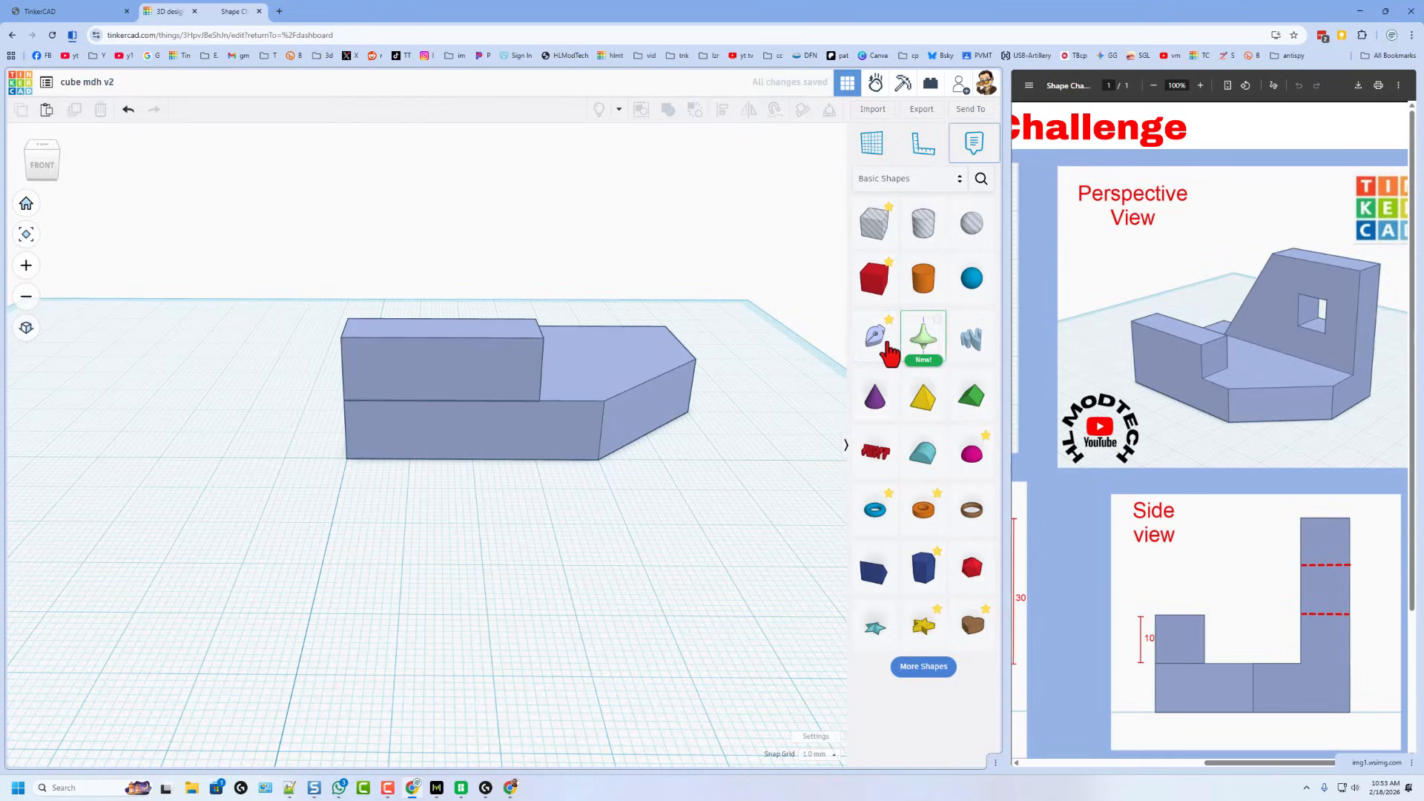
- Add a default sketch shape, drop it onto the workplane, and select it together with the base
{"action": "mouse_move", "coordinate": [880, 338]}
{"action": "left_mouse_down"}
{"action": "mouse_move", "coordinate": [436, 361]}
{"action": "mouse_move", "coordinate": [415, 402]}
{"action": "mouse_move", "coordinate": [412, 387]}
{"action": "left_mouse_up"}
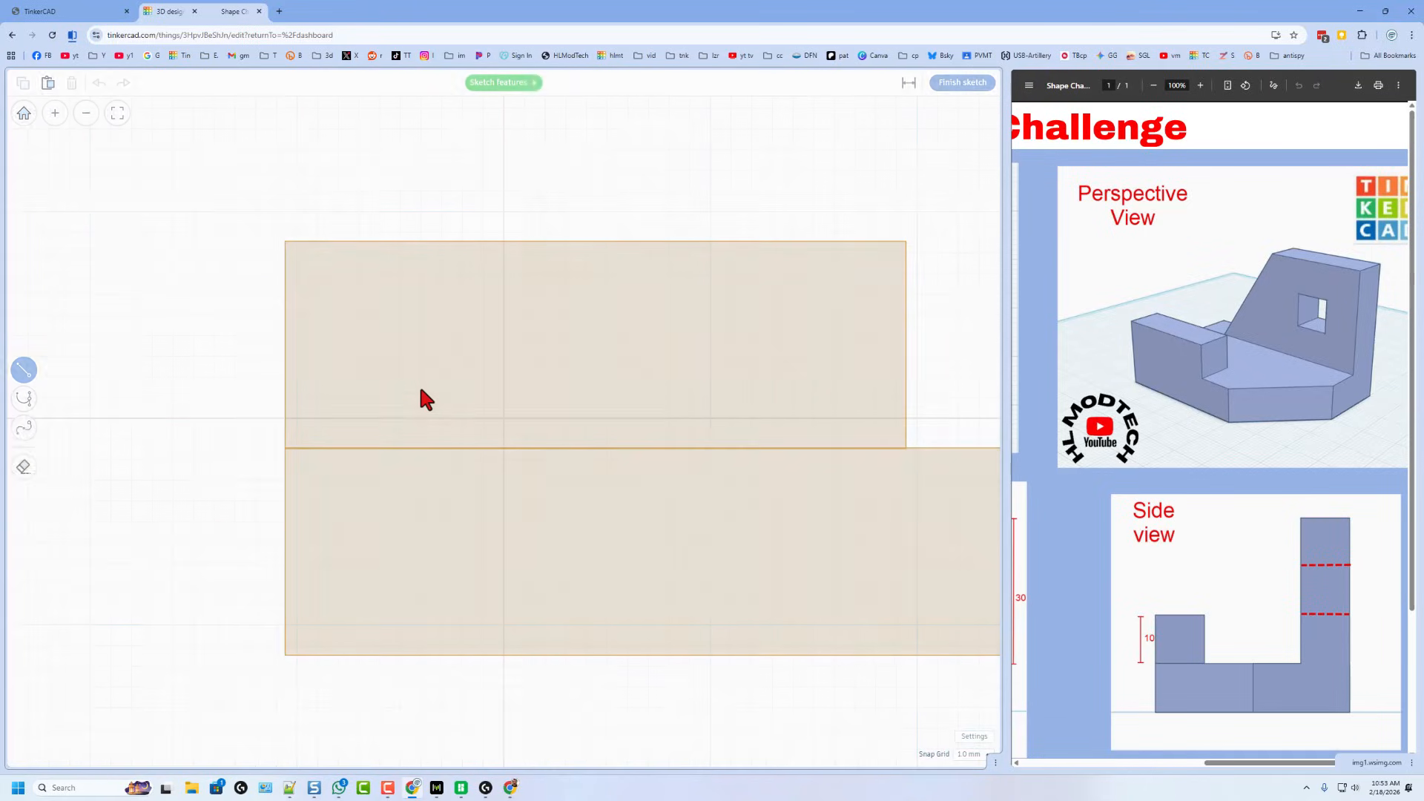
{"action": "scroll", "coordinate": [478, 355], "scroll_direction": "down", "scroll_amount": 2}
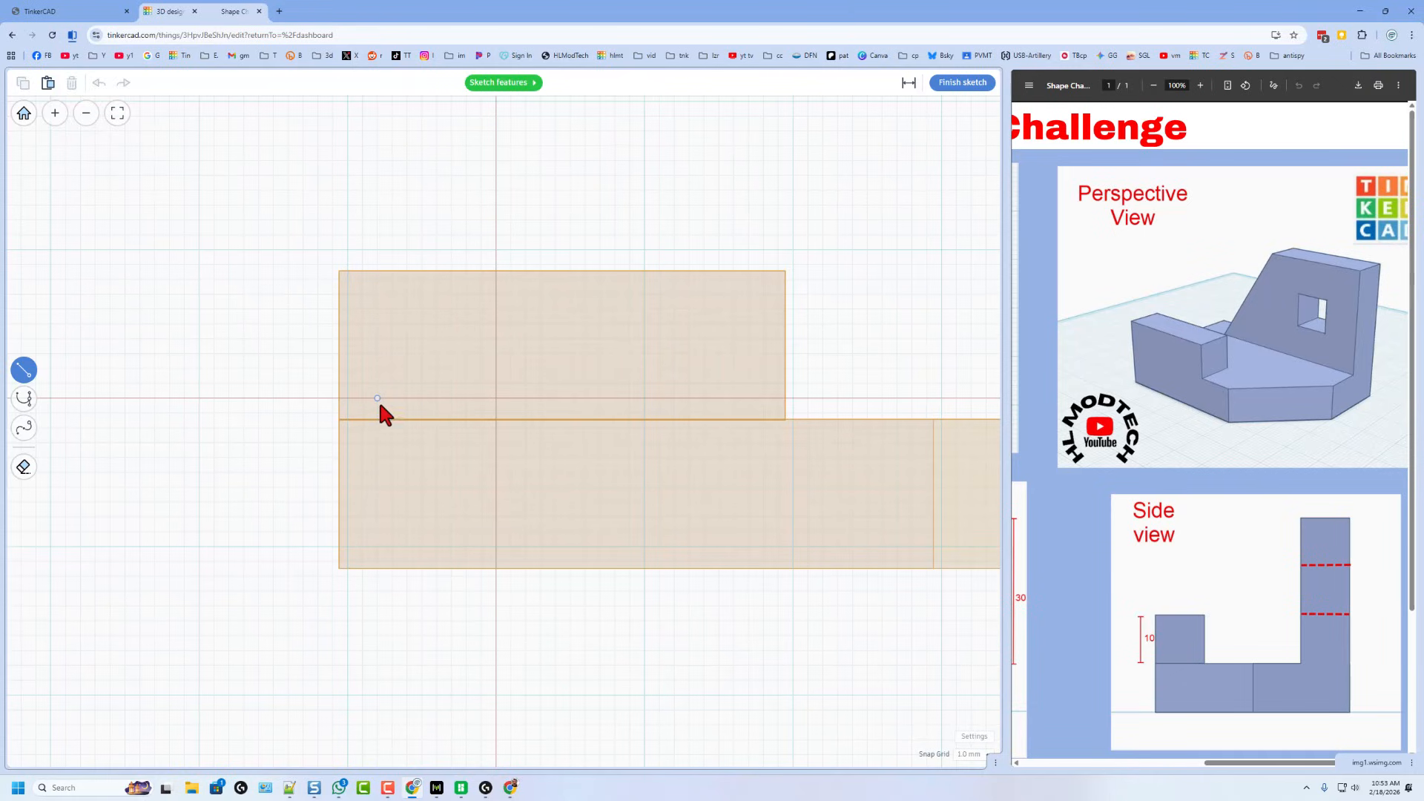
{"action": "left_click", "coordinate": [953, 85]}
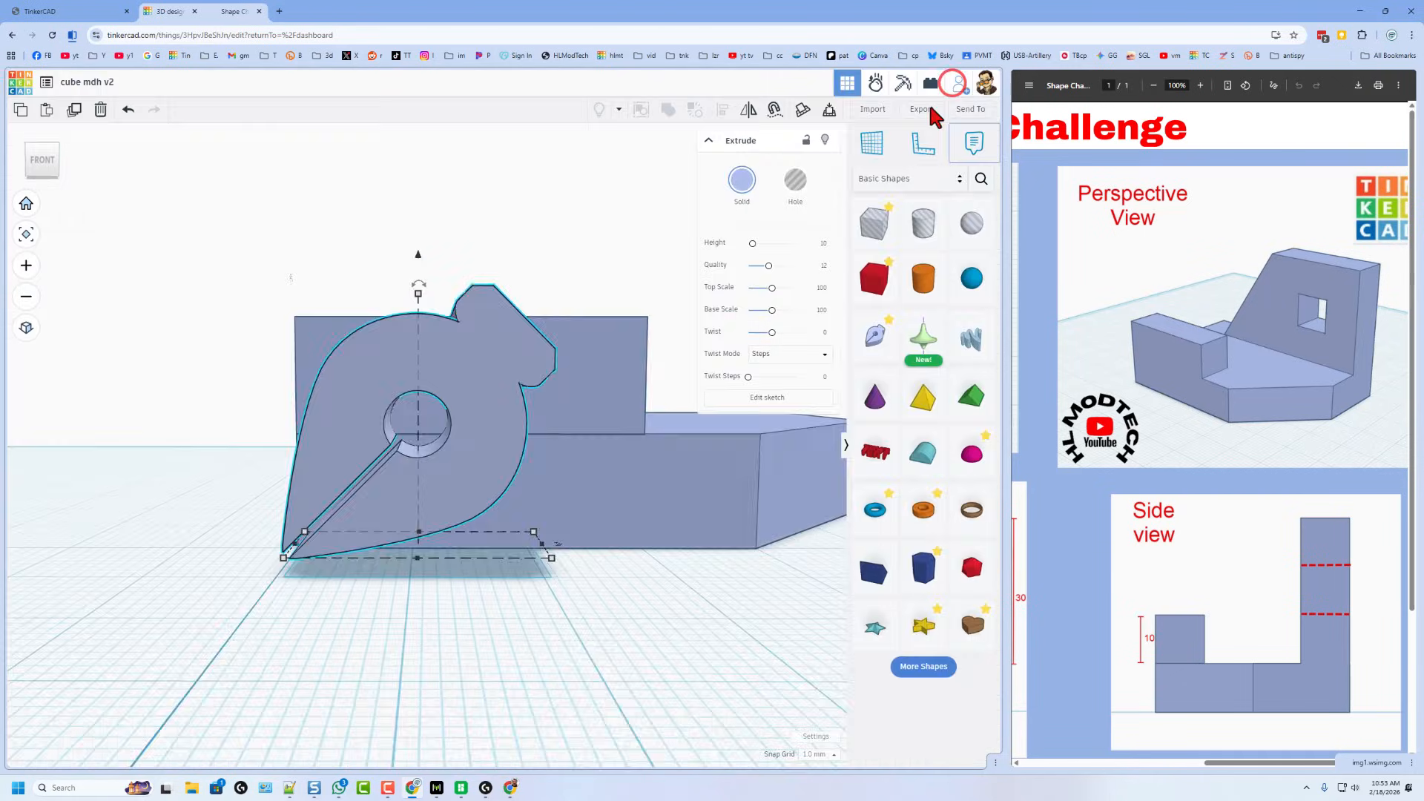
{"action": "key", "text": "d"}
{"action": "left_click", "coordinate": [617, 511]}
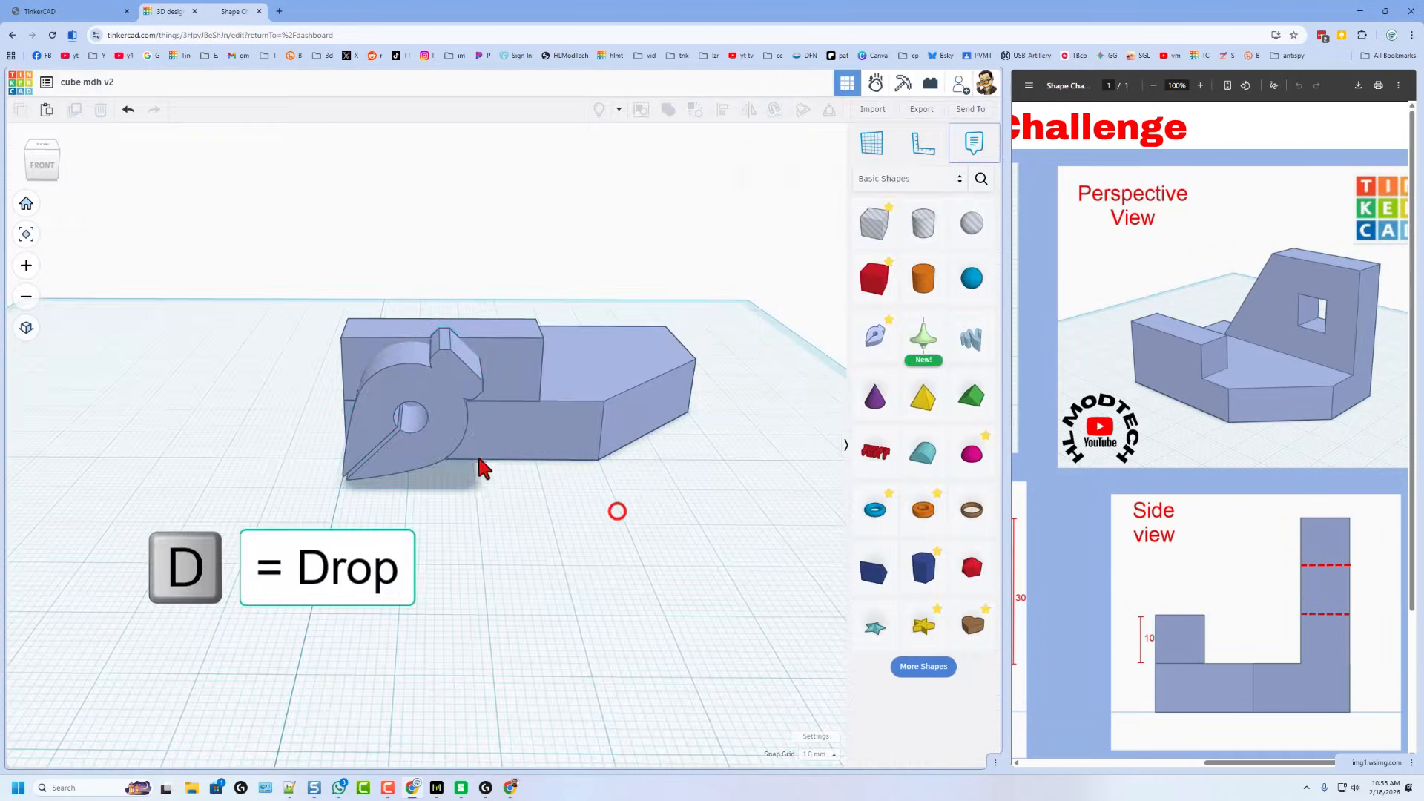
{"action": "left_click", "coordinate": [432, 431]}
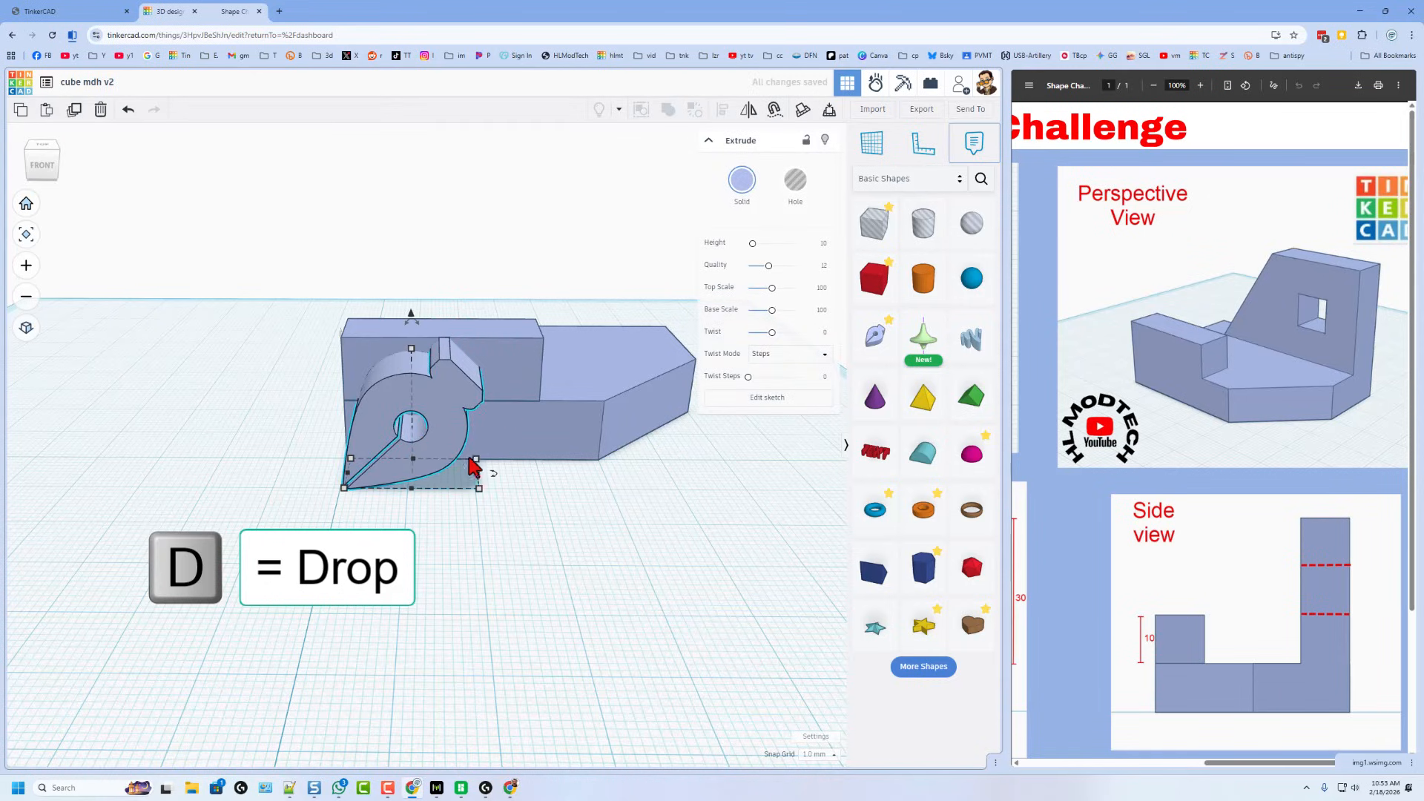
{"action": "left_click", "coordinate": [518, 499]}
{"action": "right_click_drag", "start_coordinate": [297, 502], "coordinate": [359, 503]}
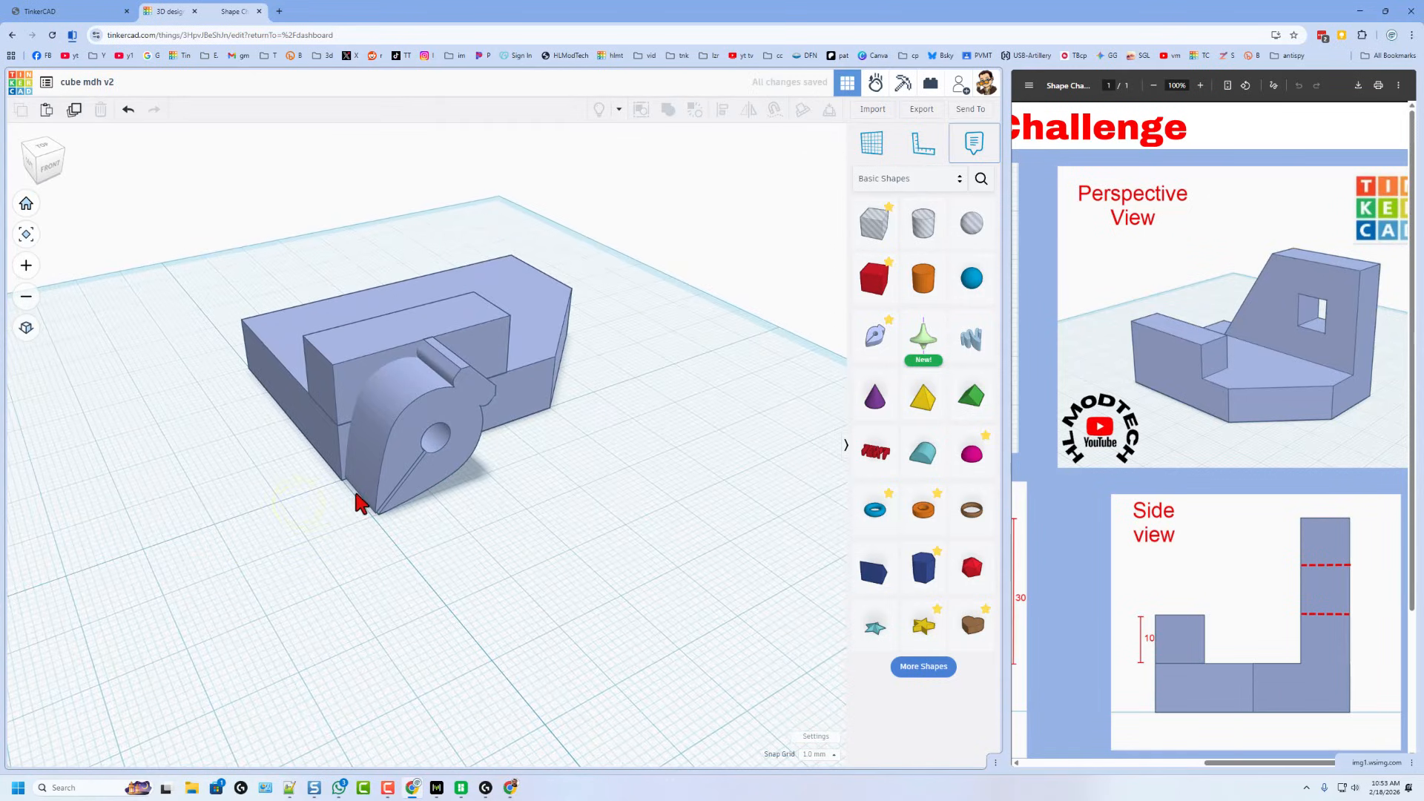
{"action": "left_click_drag", "start_coordinate": [264, 474], "coordinate": [398, 512]}
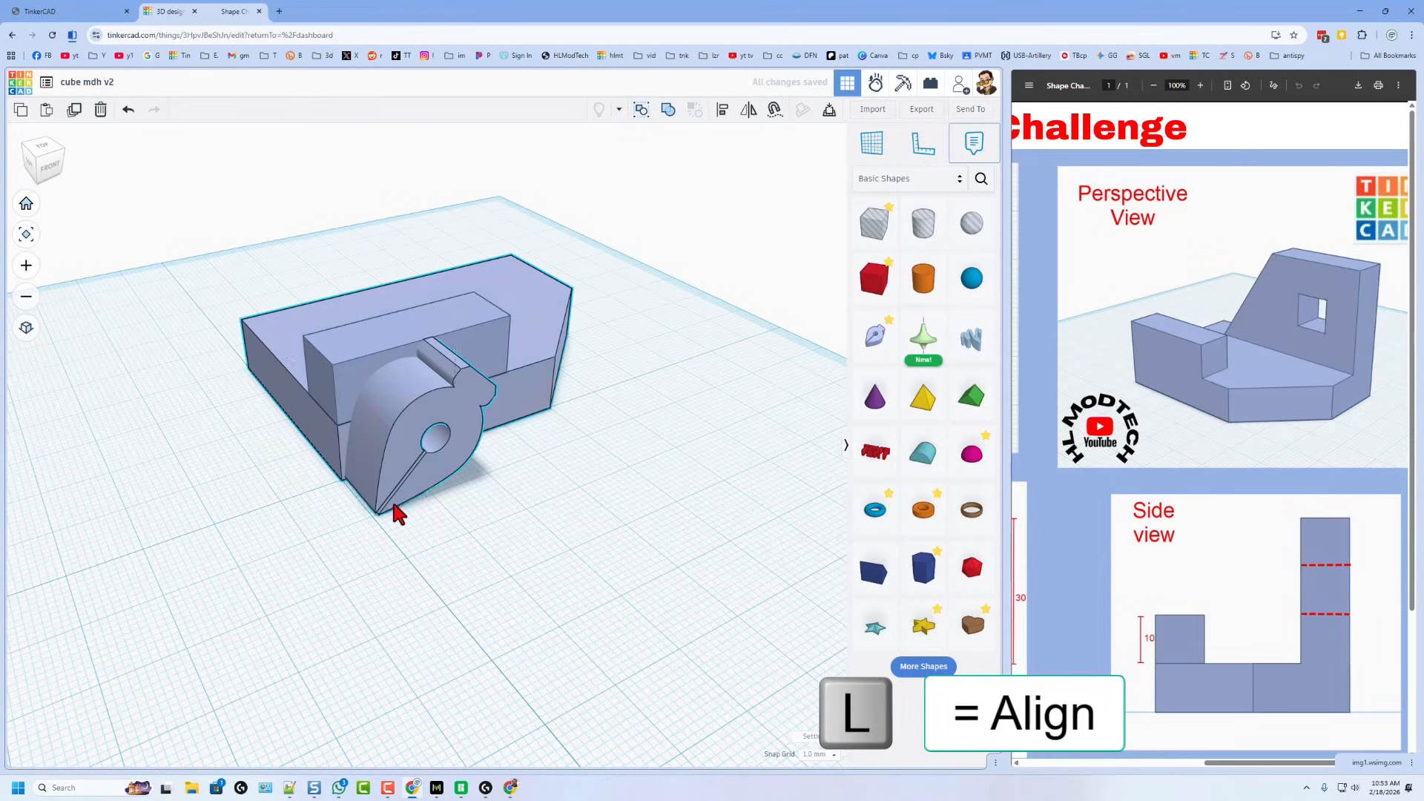
- Align the new shape to the base's back-left corner
{"action": "key", "text": "l"}
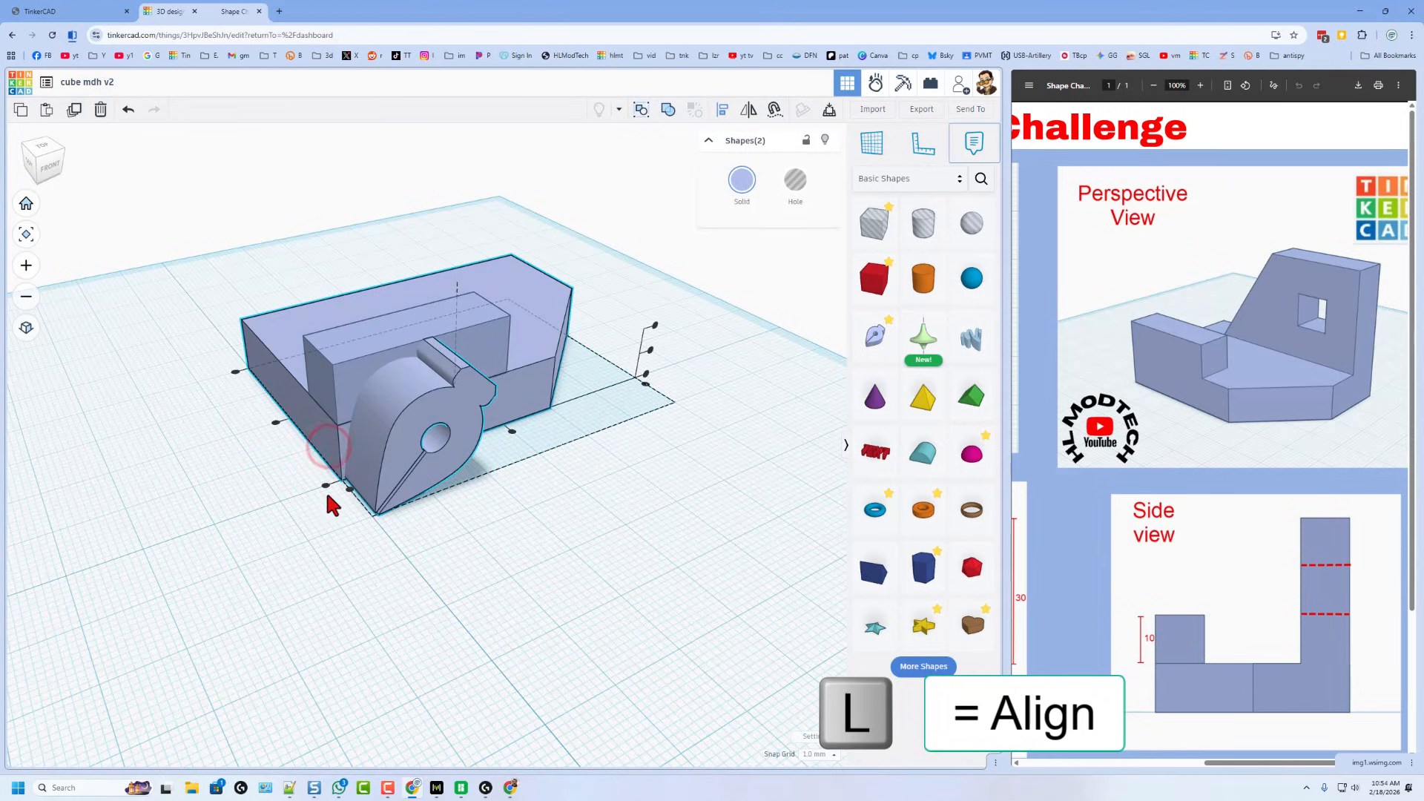
{"action": "left_click", "coordinate": [347, 491]}
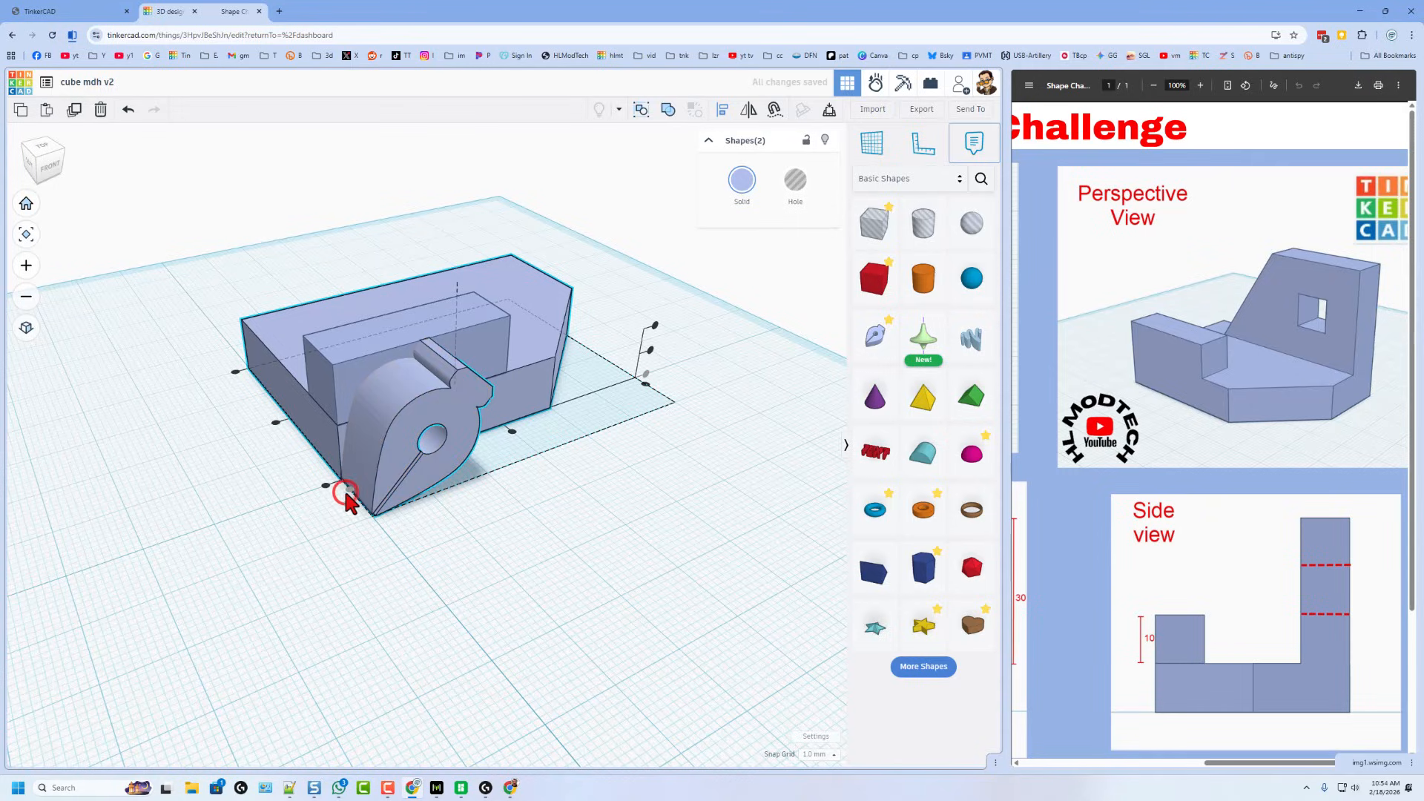
{"action": "left_click", "coordinate": [234, 373]}
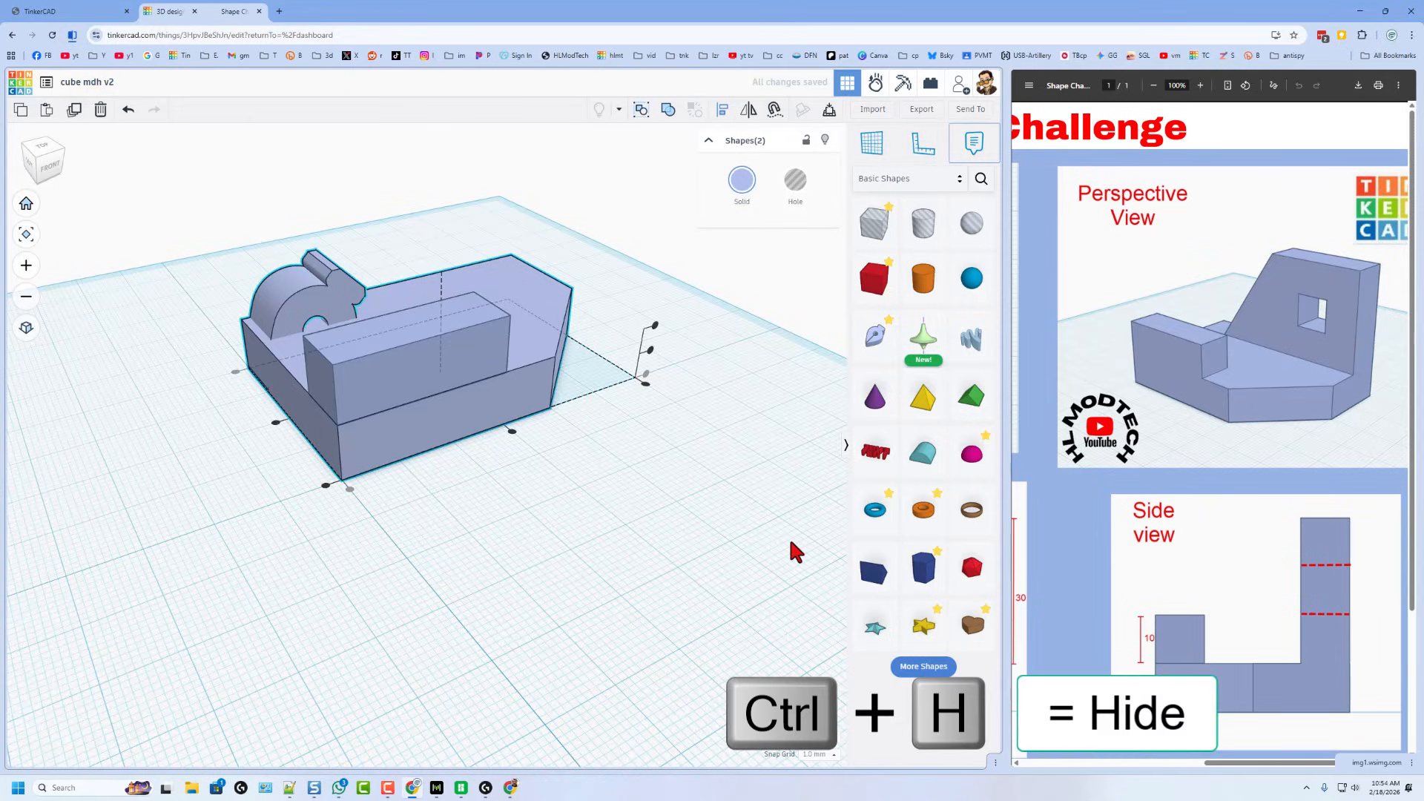
{"action": "left_click", "coordinate": [709, 545]}
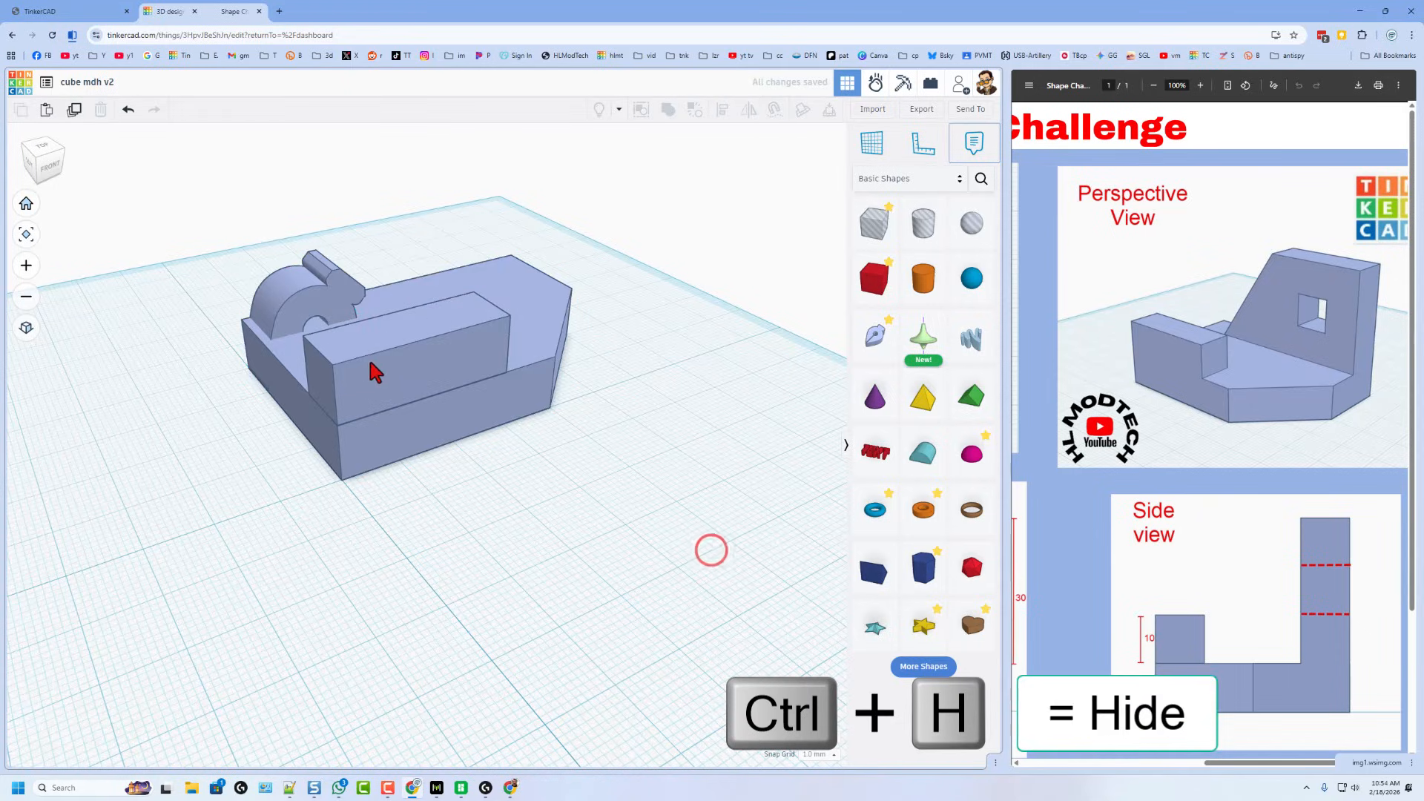
- Hide the raised front block and open the new shape's sketch for editing
{"action": "left_click", "coordinate": [383, 369]}
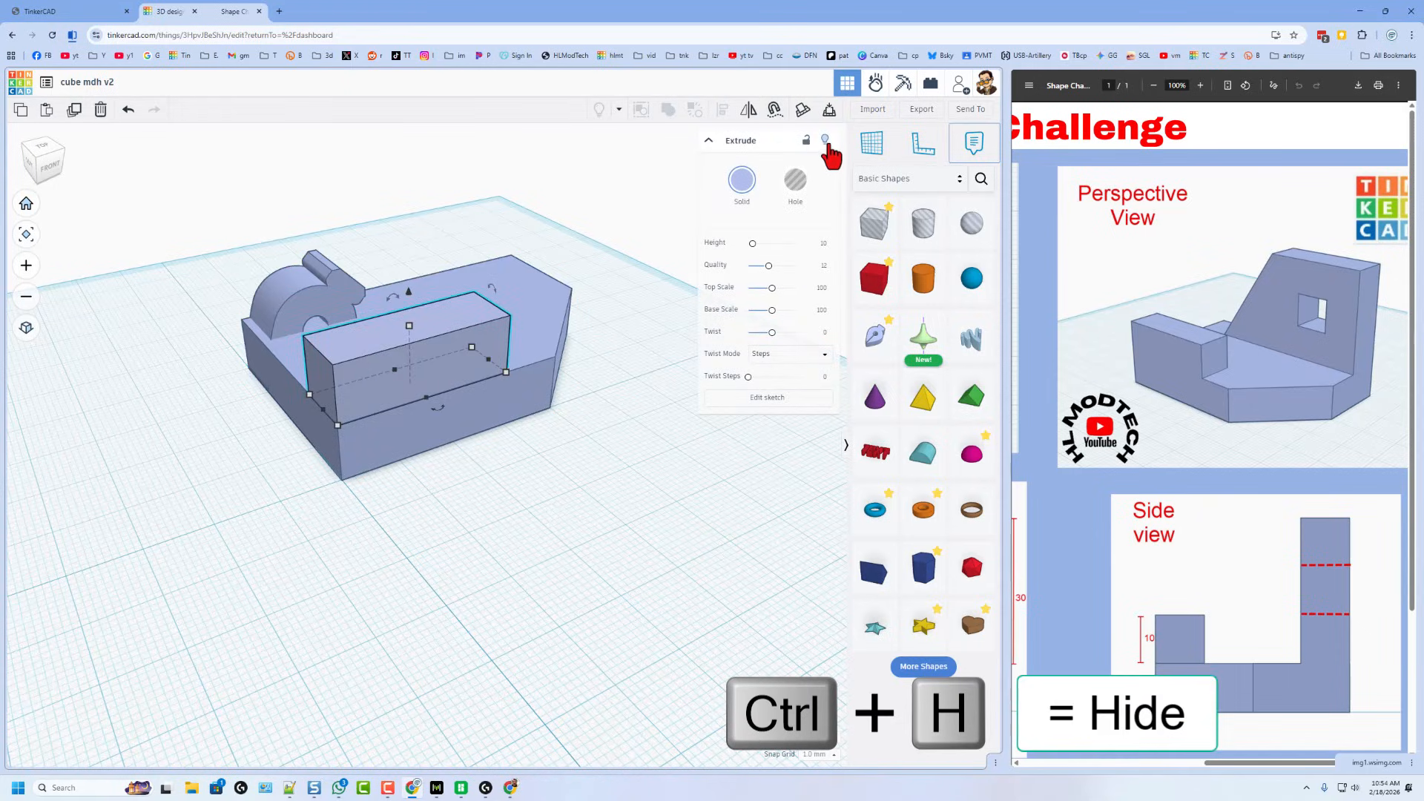
{"action": "left_click", "coordinate": [825, 139]}
{"action": "right_click_drag", "start_coordinate": [518, 428], "coordinate": [479, 350]}
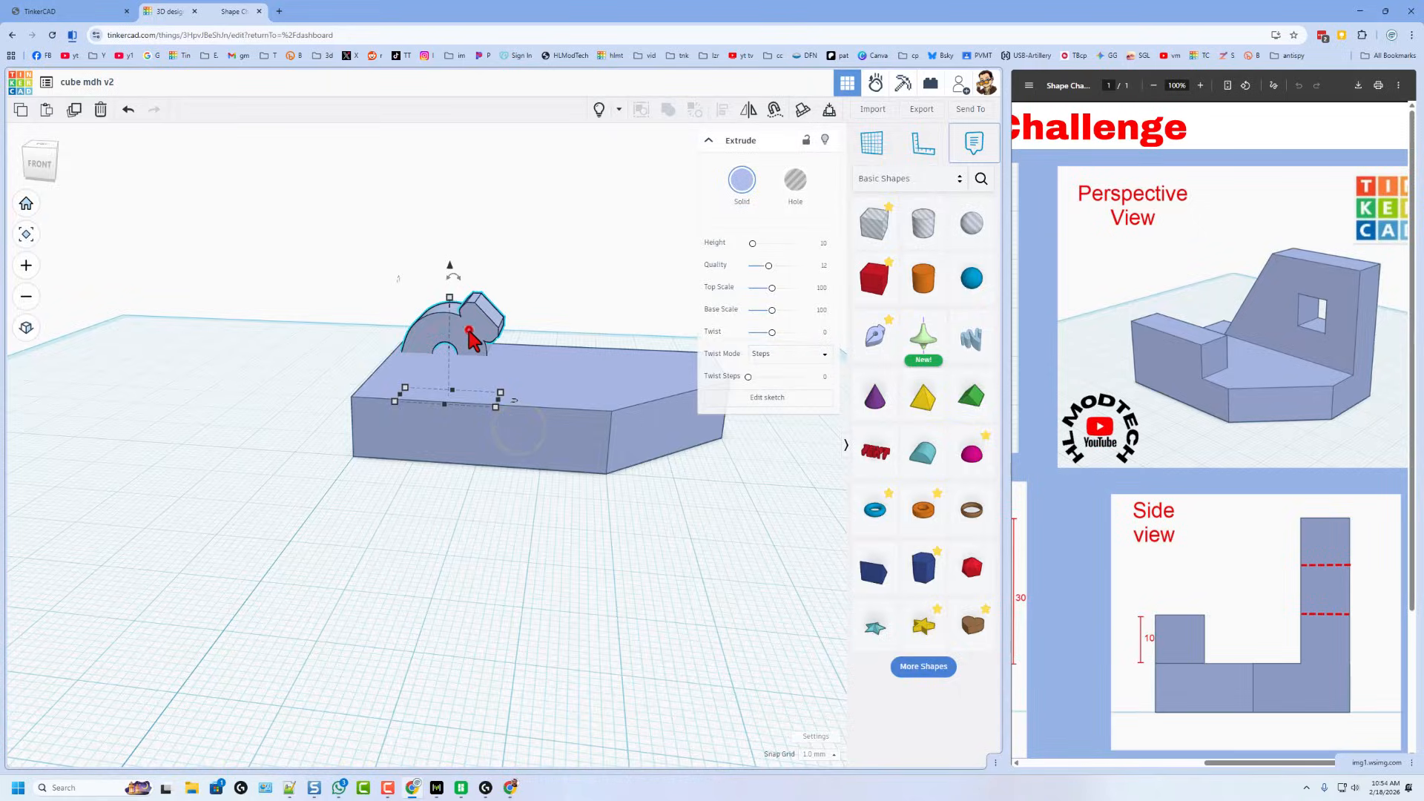
{"action": "double_click", "coordinate": [468, 328]}
{"action": "scroll", "coordinate": [477, 337], "scroll_direction": "down", "scroll_amount": 5}
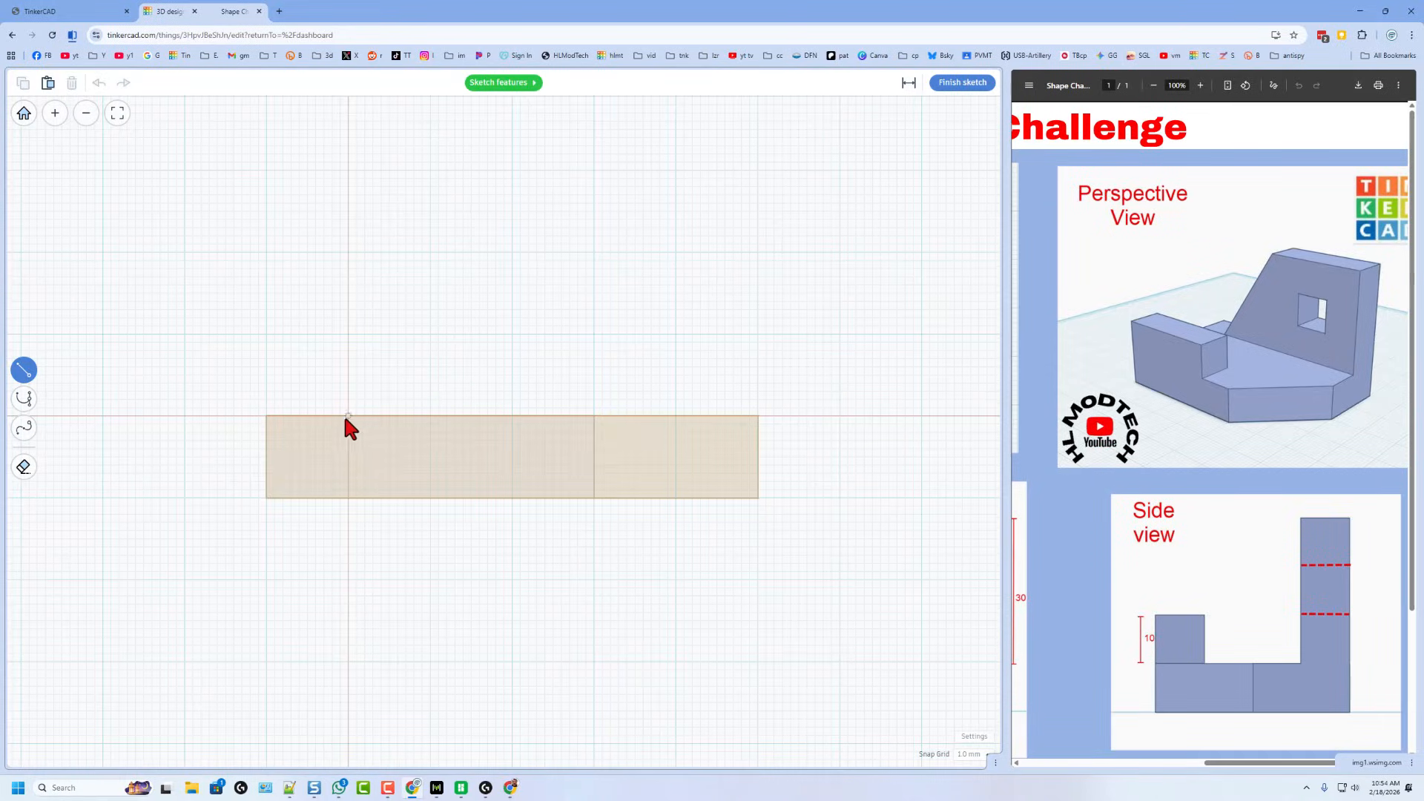
- Draw a closed 30 by 30 mm square starting on the base outline's top edge
{"action": "left_click", "coordinate": [511, 416]}
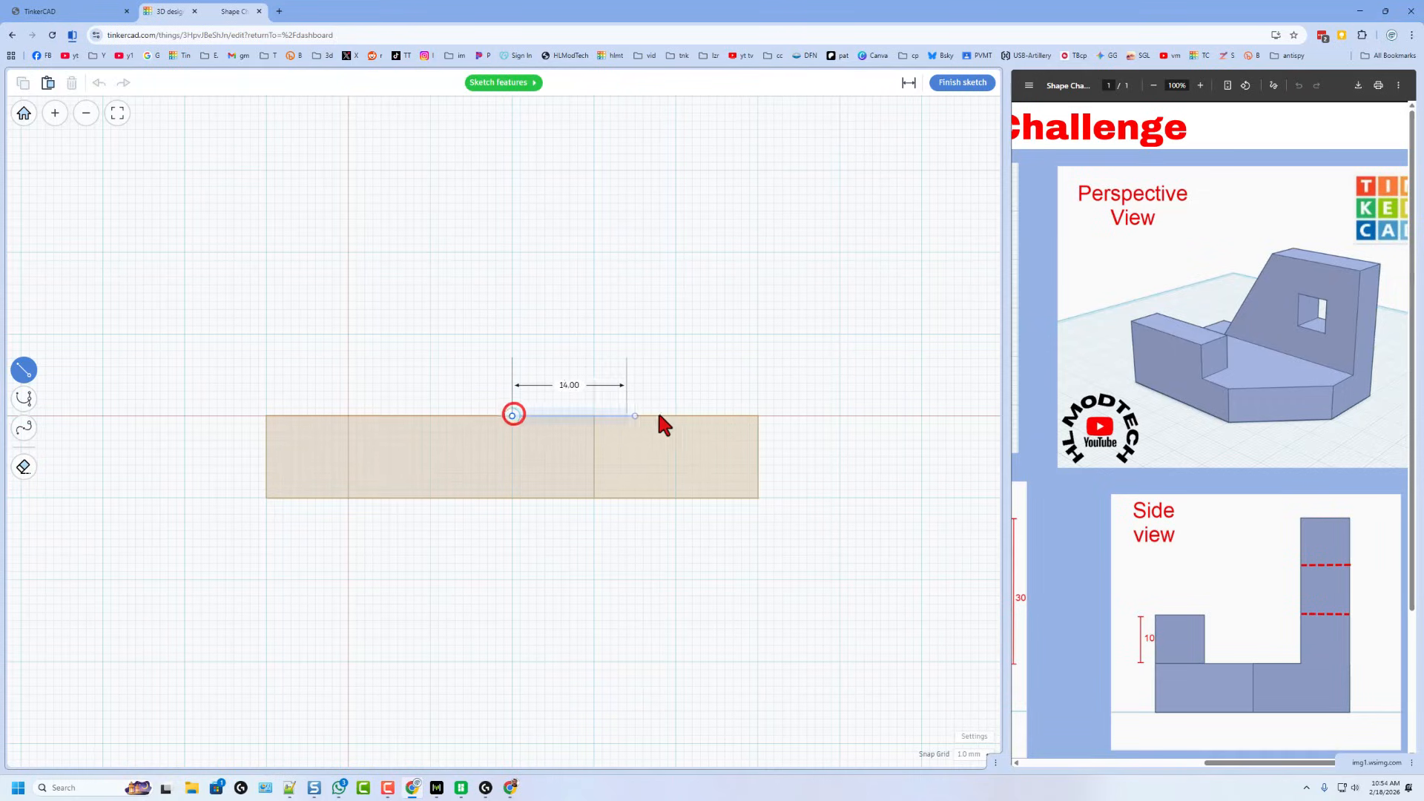
{"action": "left_click", "coordinate": [757, 416]}
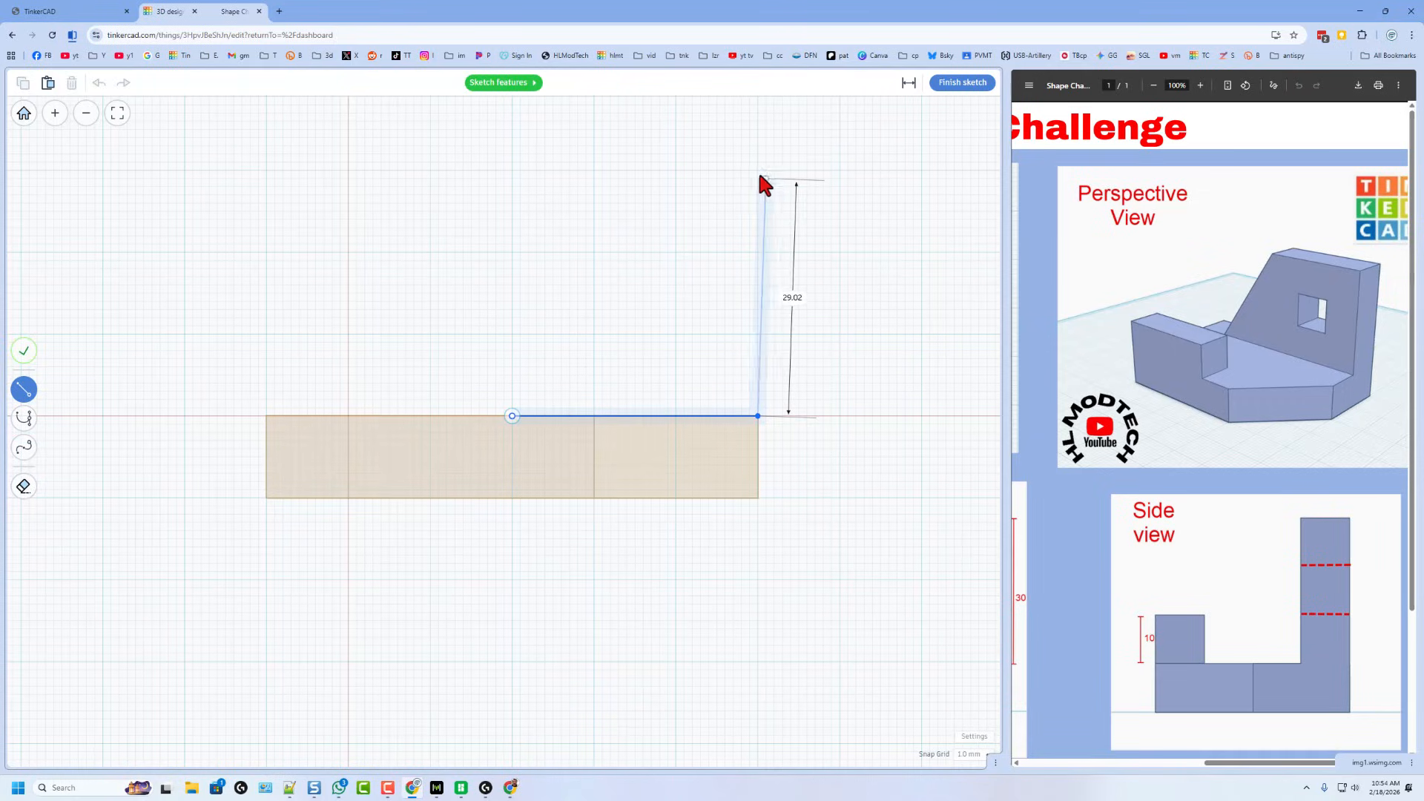
{"action": "left_click", "coordinate": [757, 172]}
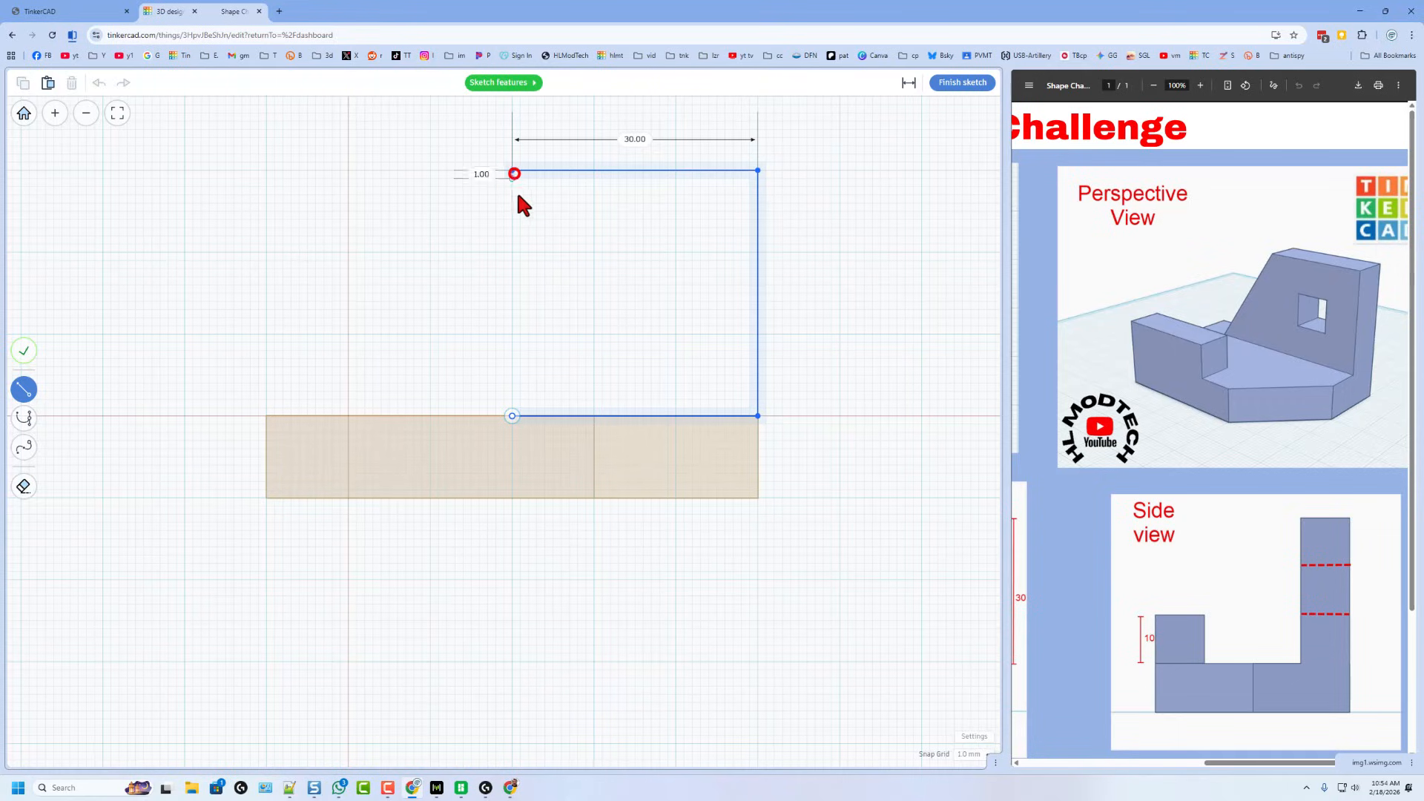
{"action": "left_click", "coordinate": [513, 172]}
{"action": "left_click", "coordinate": [512, 414]}
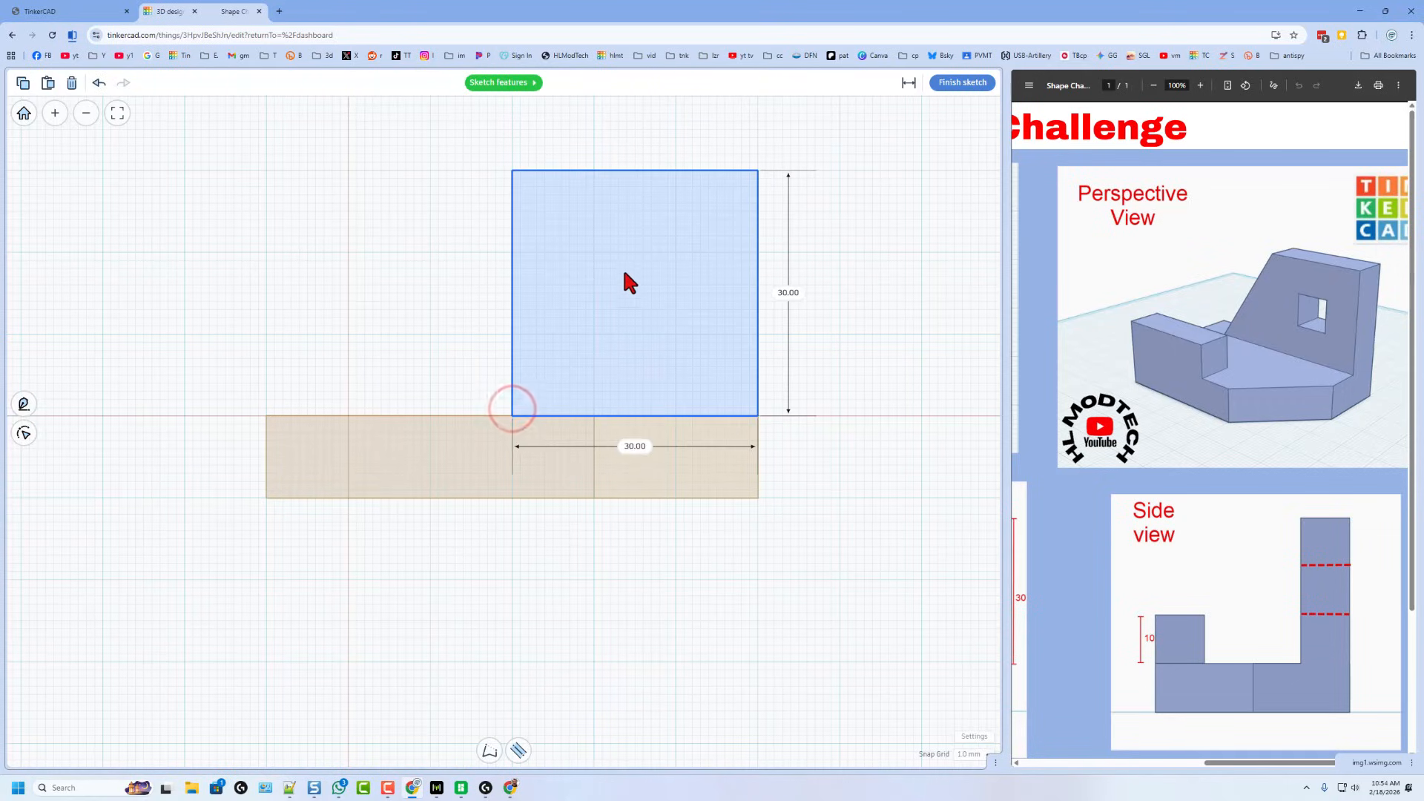
- Give the square a 10 mm width, making a frame with a central hole
{"action": "left_click", "coordinate": [648, 298]}
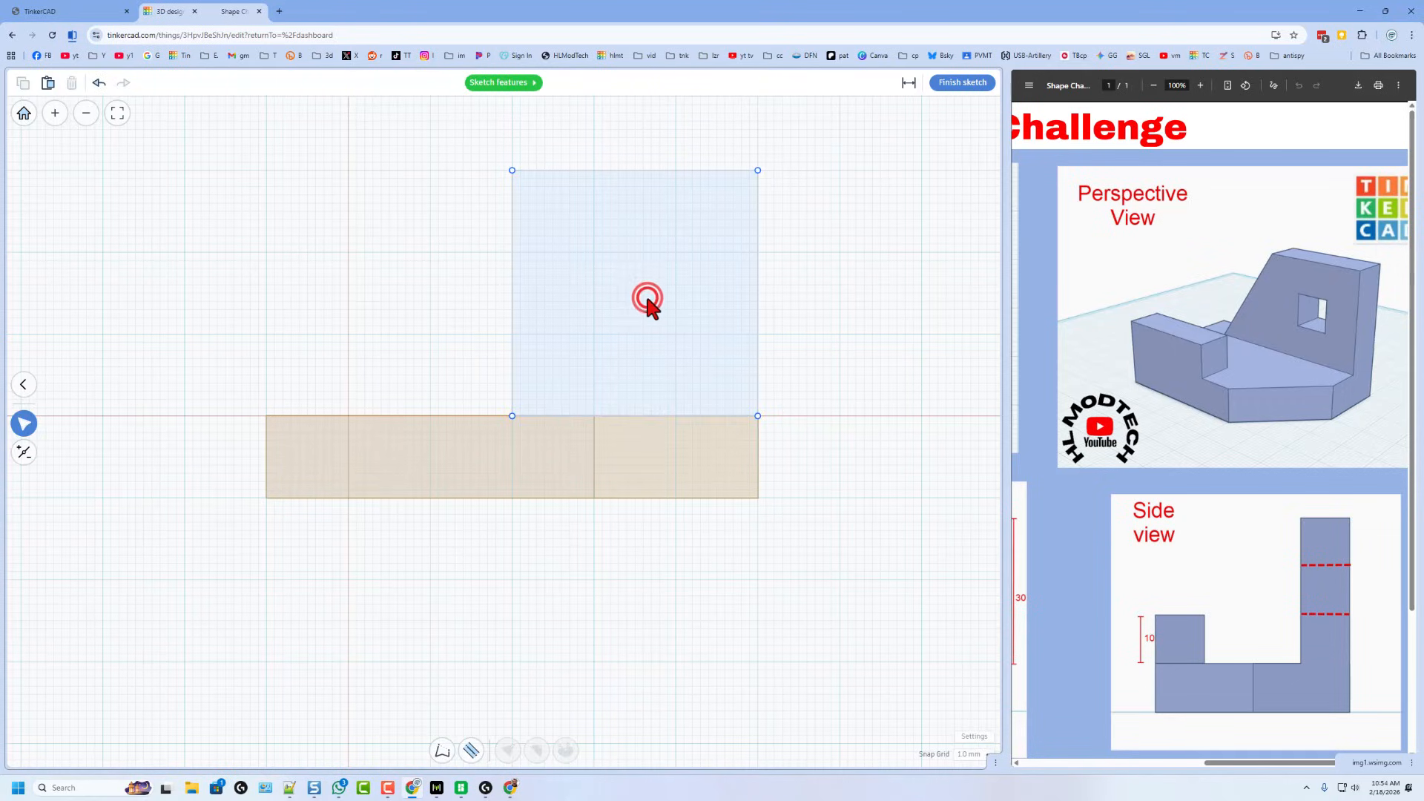
{"action": "left_click", "coordinate": [470, 760]}
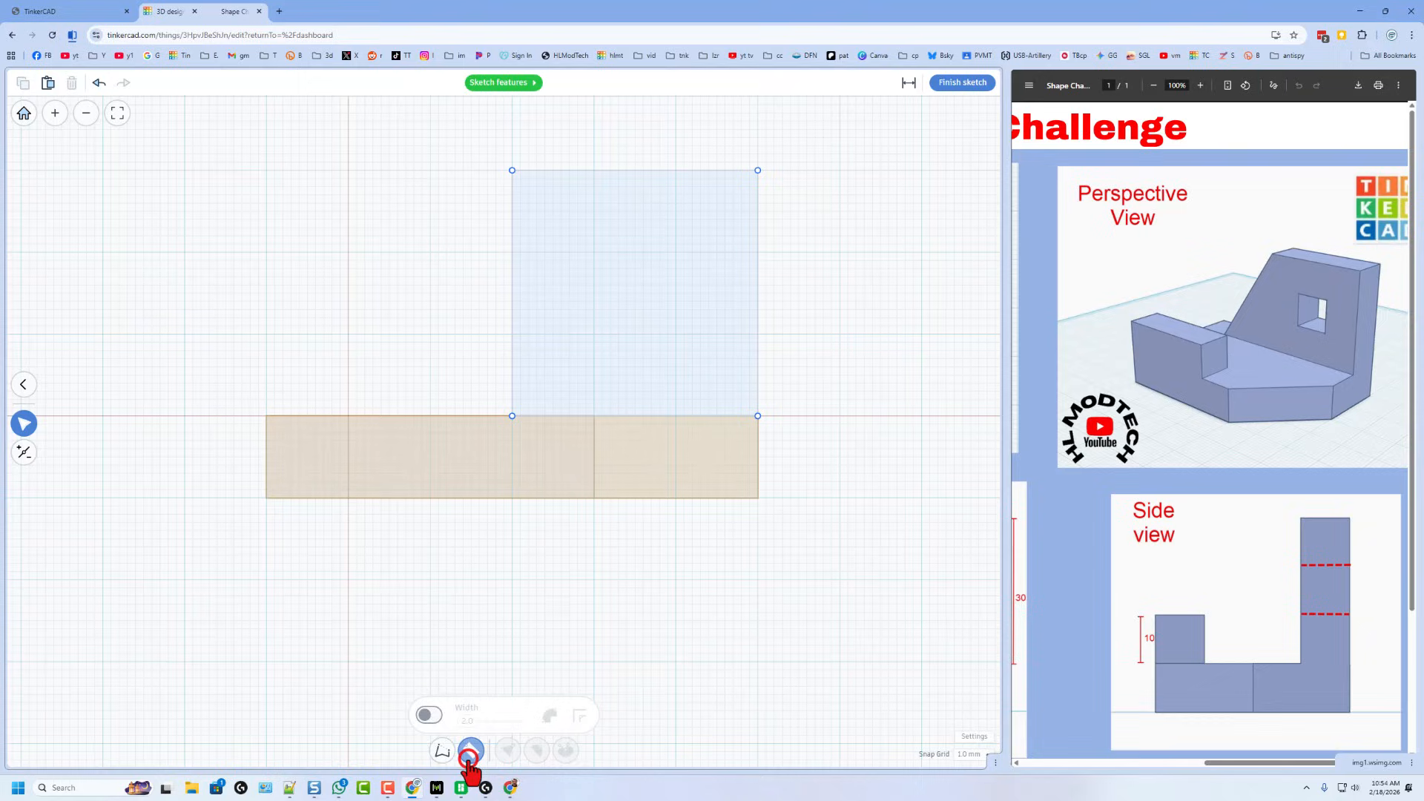
{"action": "left_click", "coordinate": [430, 716]}
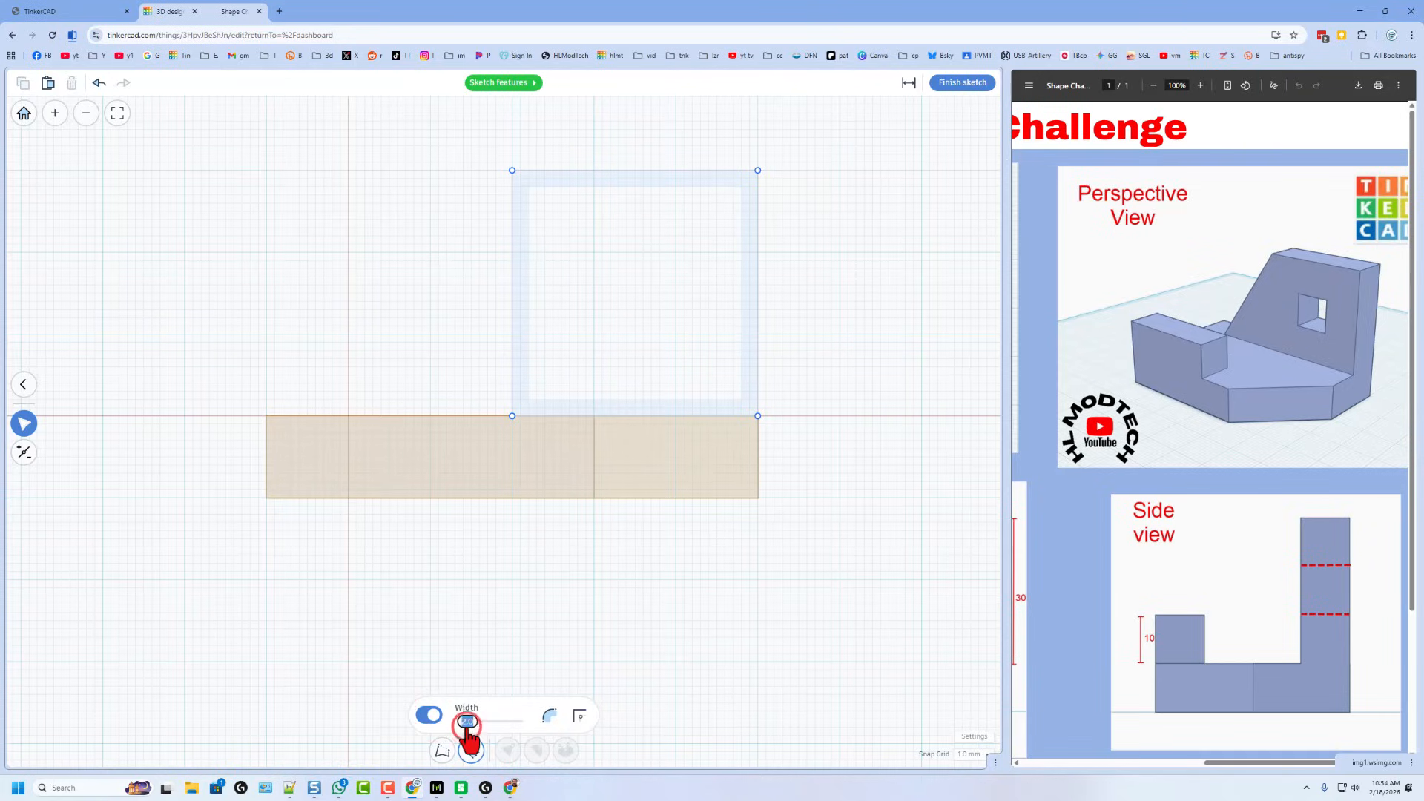
{"action": "type", "text": "10"}
{"action": "key", "text": "Return"}
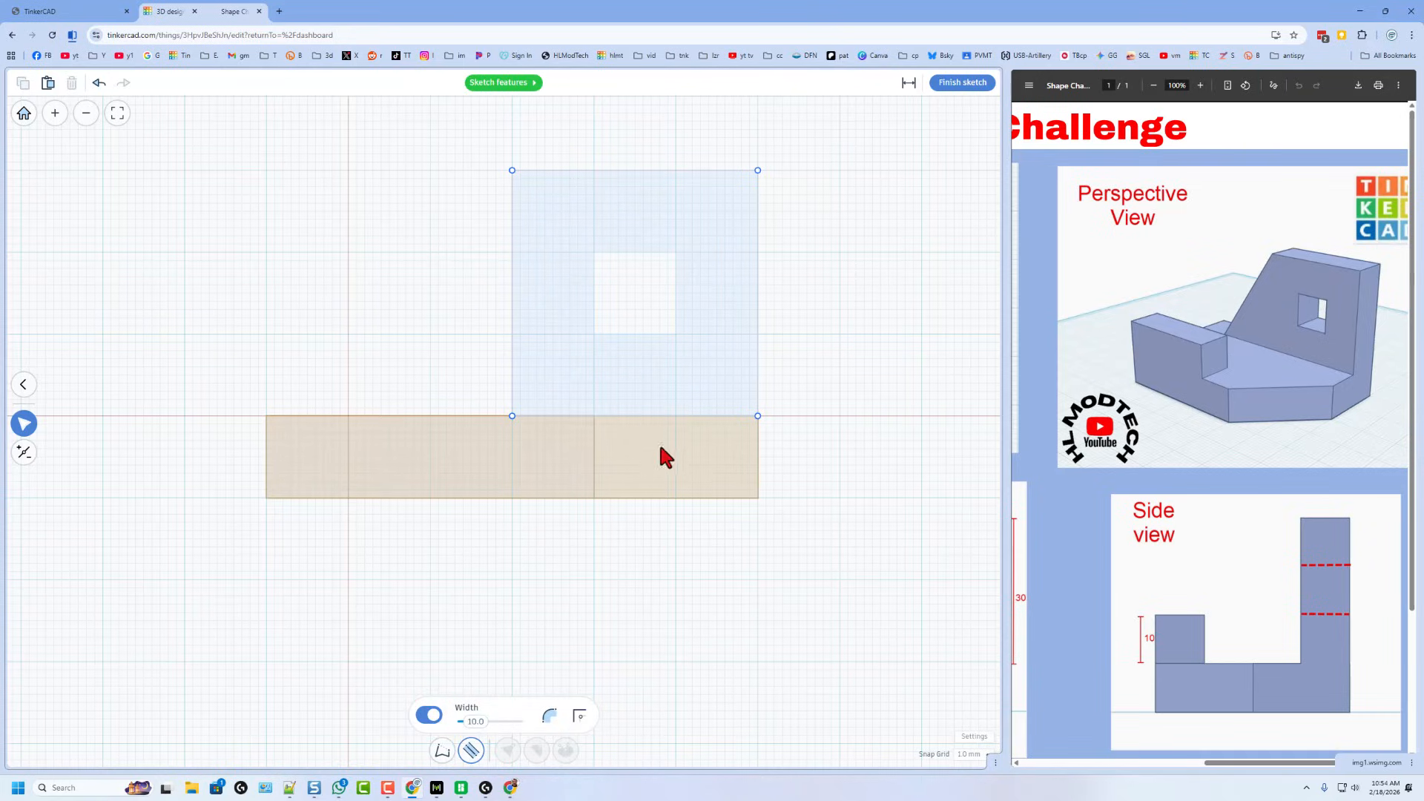
{"action": "left_click", "coordinate": [512, 357]}
- Draw a triangle with the Pen tool and snap its lower-left corner onto the base's top edge
{"action": "left_click", "coordinate": [425, 345]}
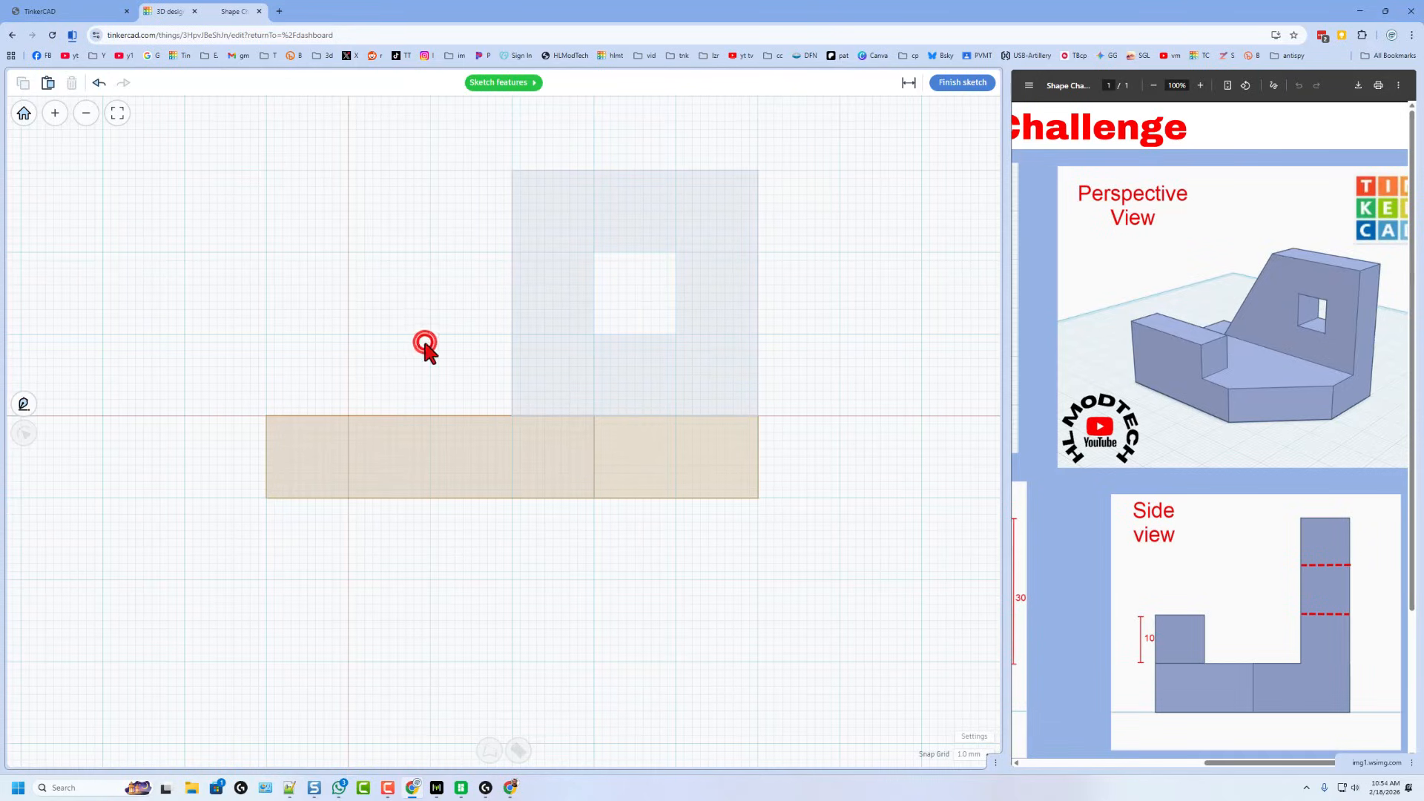
{"action": "key", "text": "p"}
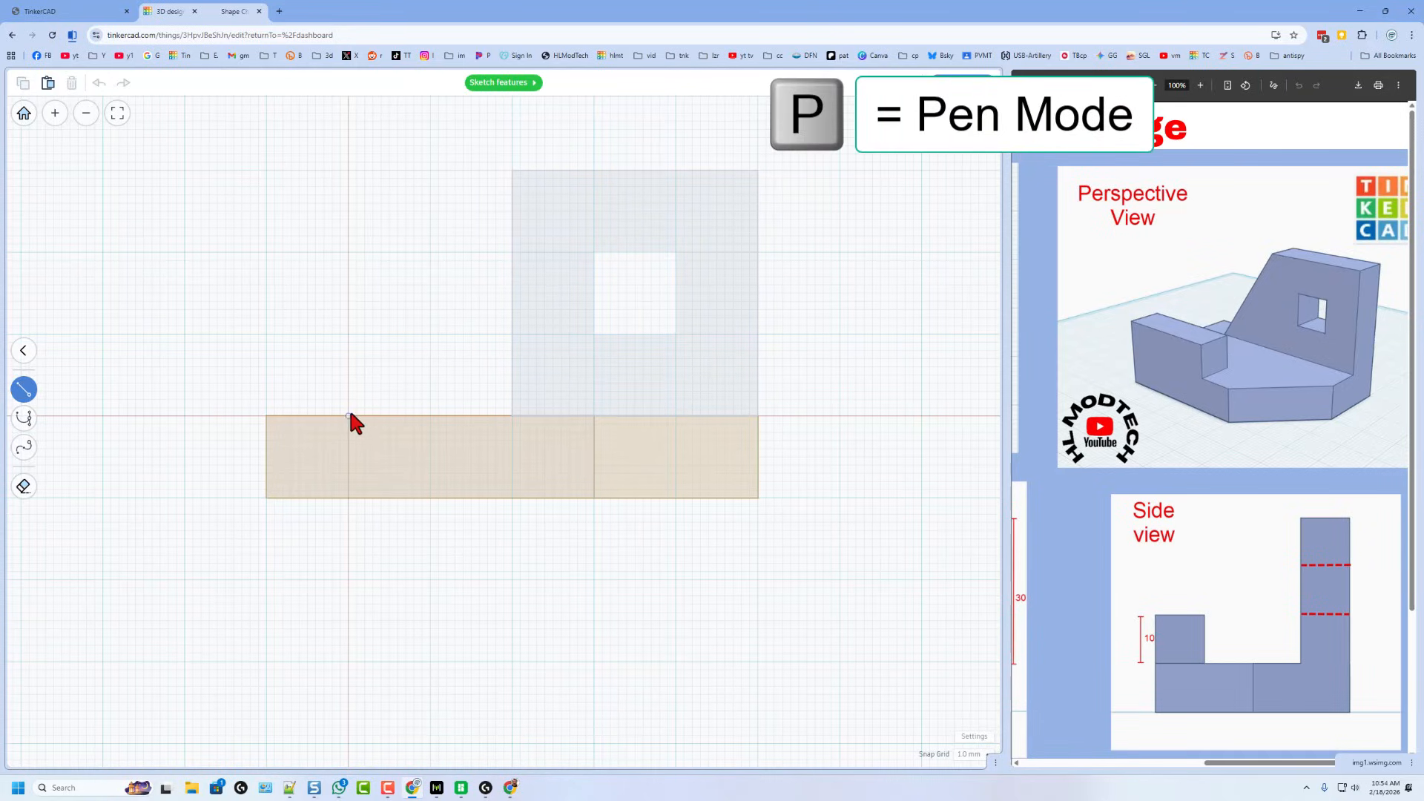
{"action": "left_click", "coordinate": [511, 415]}
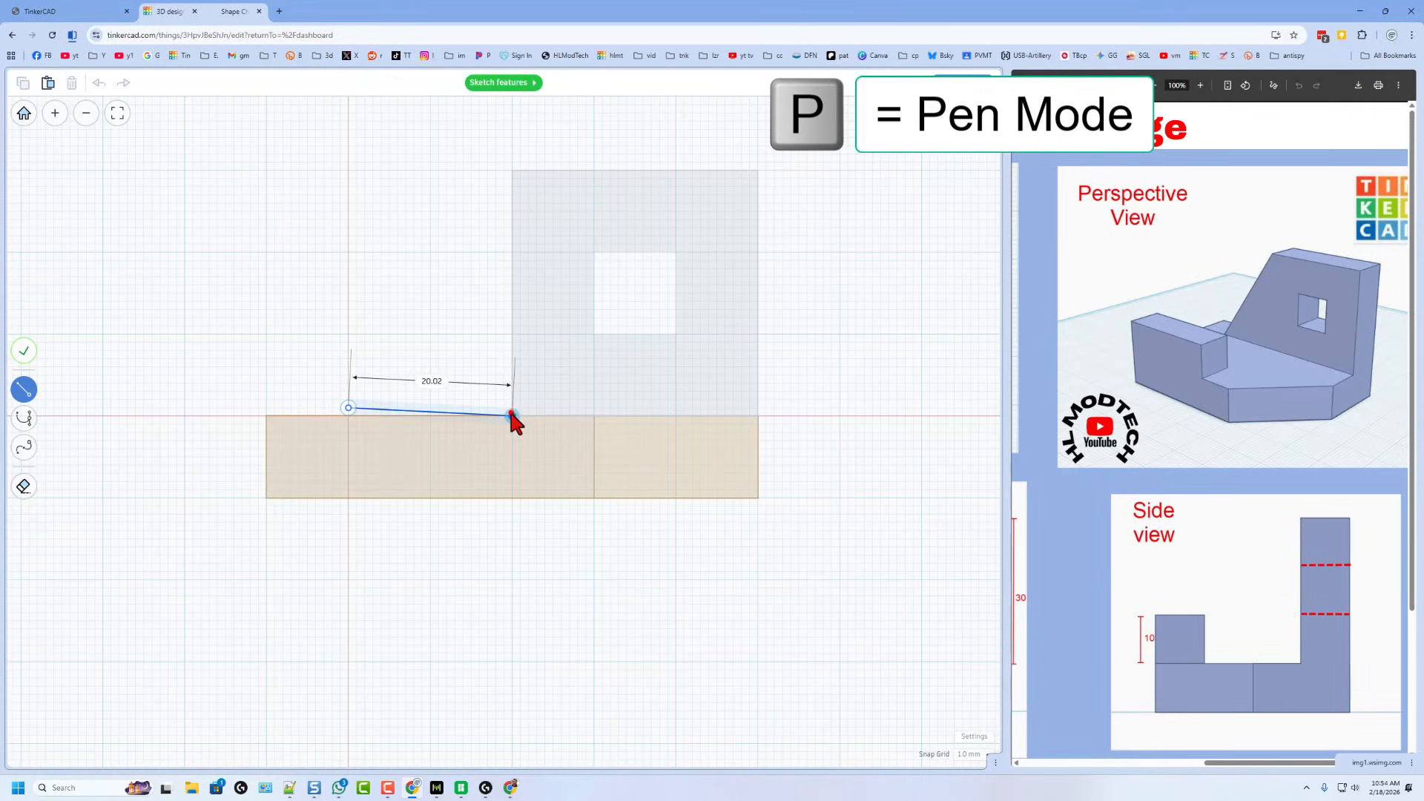
{"action": "left_click", "coordinate": [511, 170]}
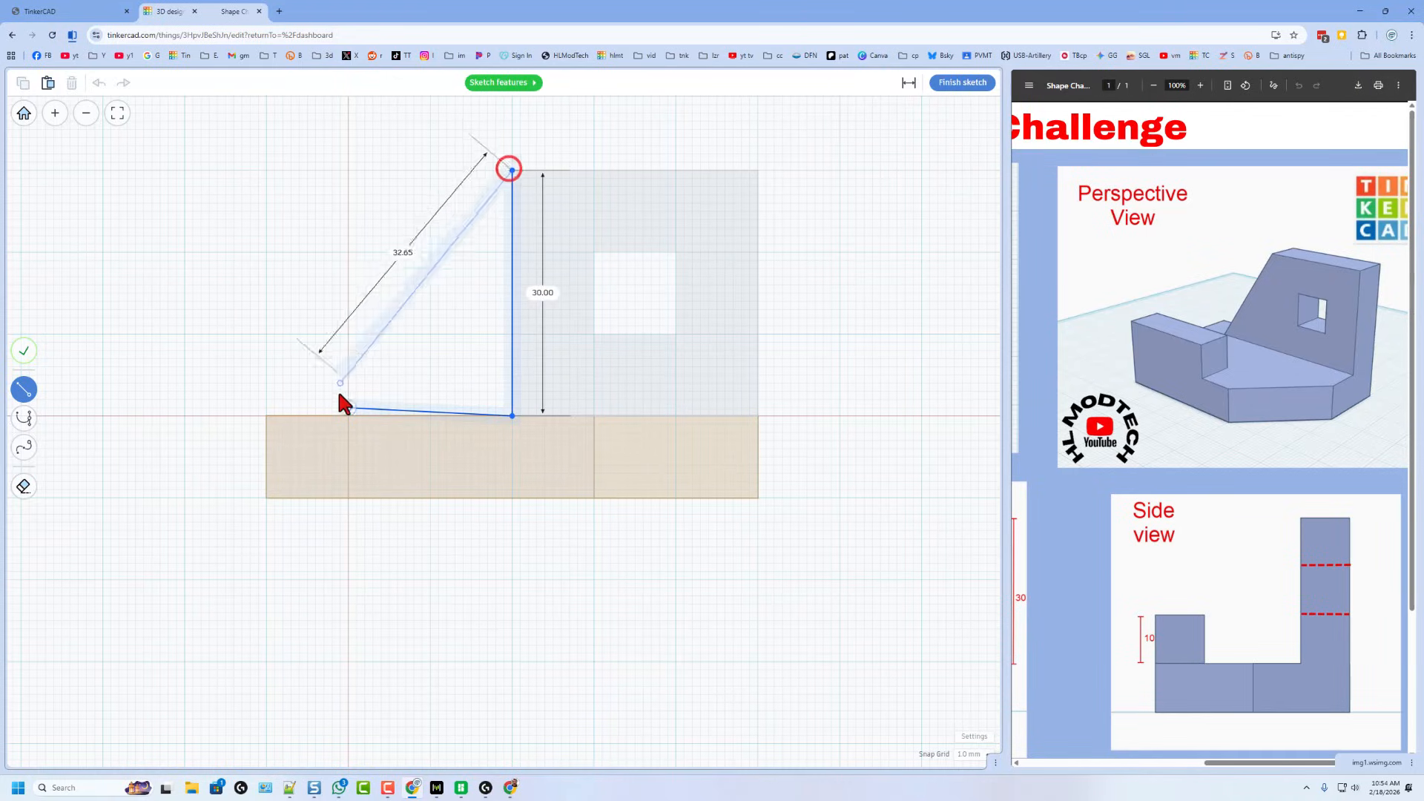
{"action": "left_click", "coordinate": [349, 404]}
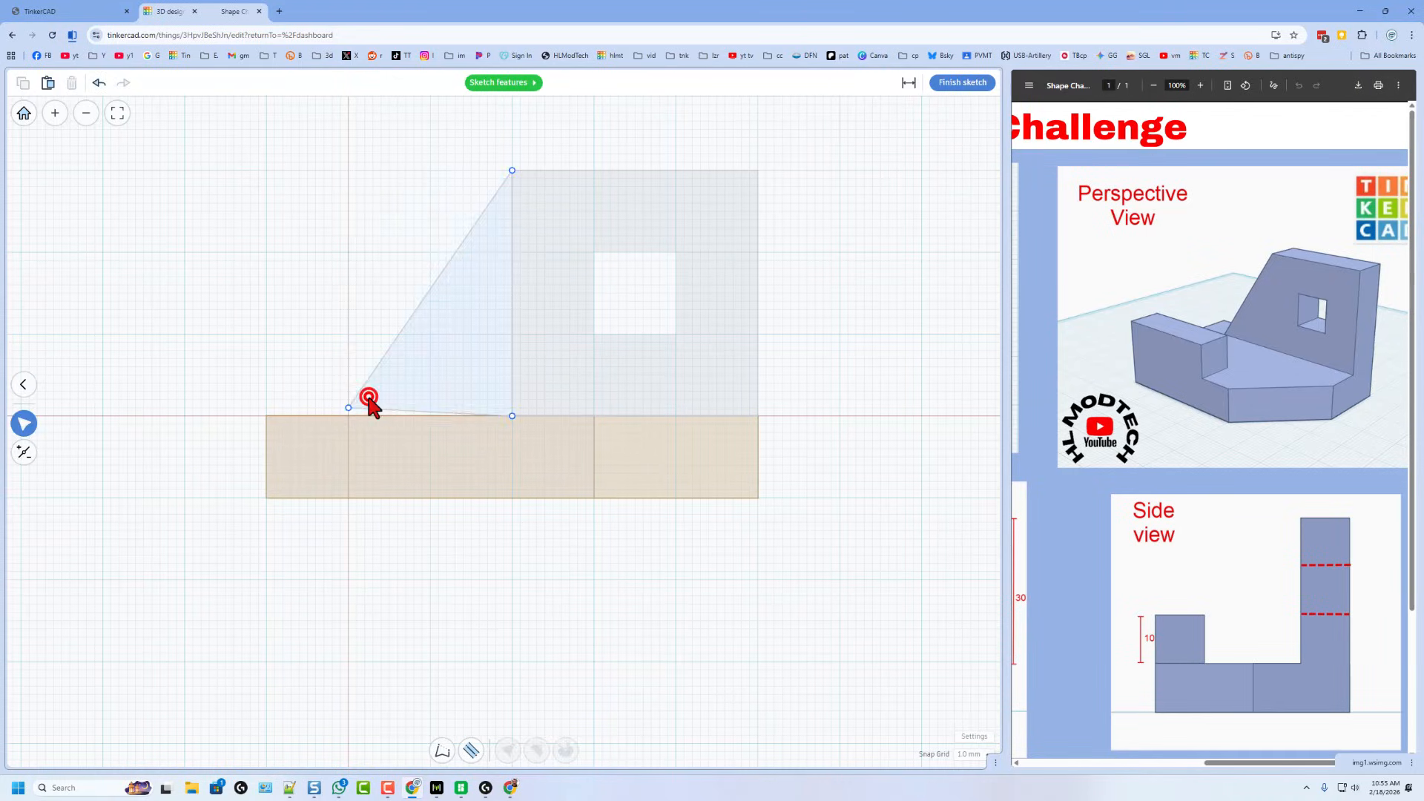
{"action": "scroll", "coordinate": [353, 406], "scroll_direction": "up", "scroll_amount": 3}
{"action": "left_click_drag", "start_coordinate": [337, 408], "coordinate": [337, 420]}
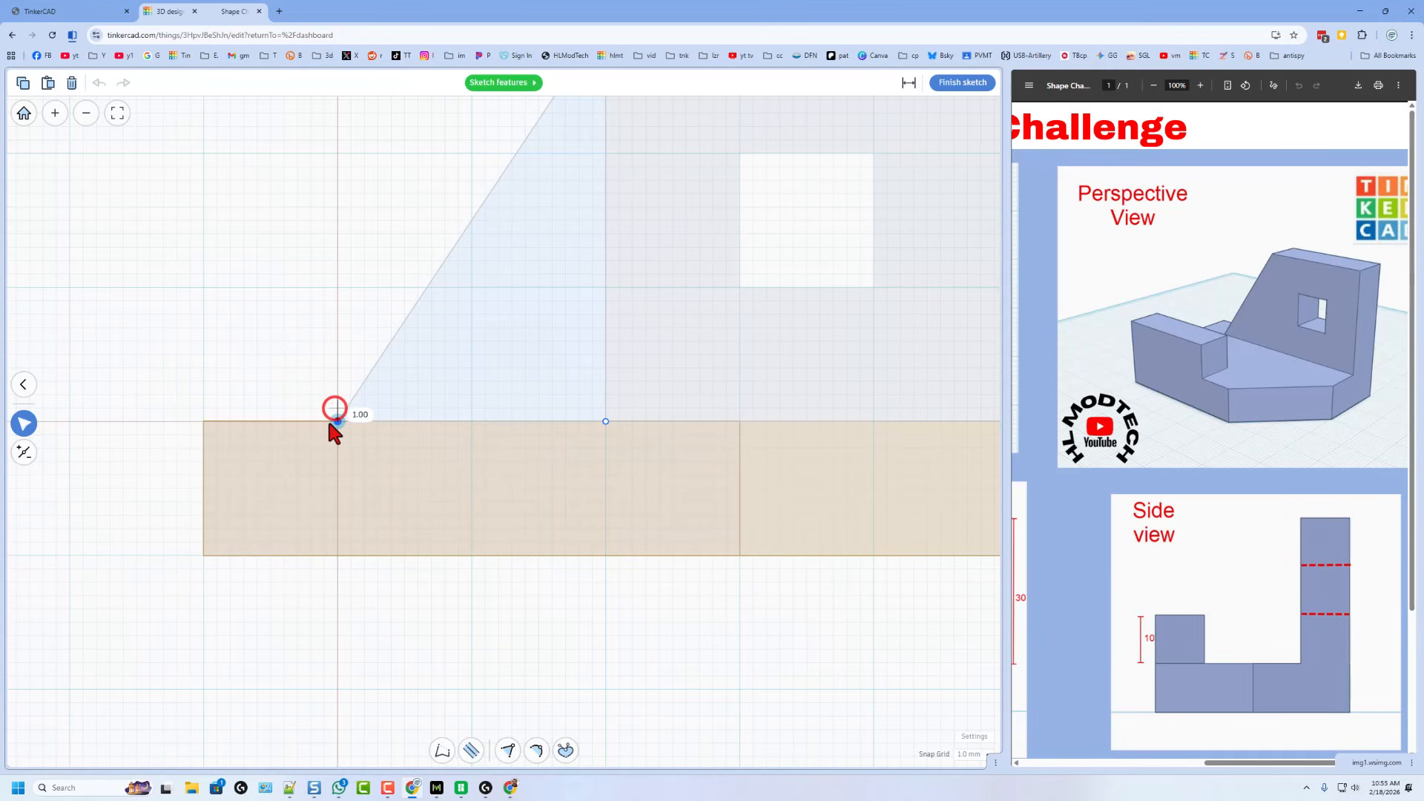
{"action": "scroll", "coordinate": [374, 404], "scroll_direction": "down", "scroll_amount": 3}
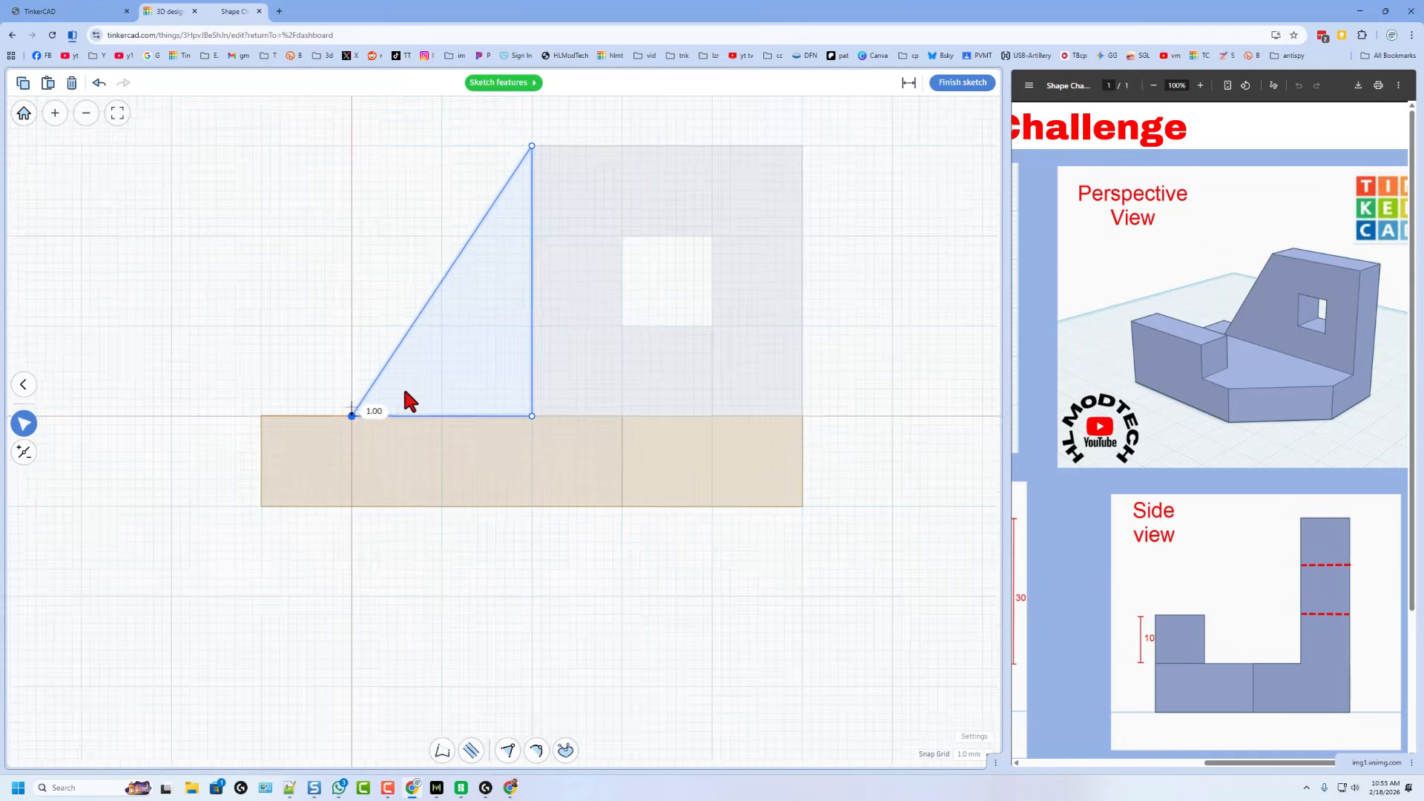
- Finish the sketch and show the hidden front block again
{"action": "left_click", "coordinate": [953, 86]}
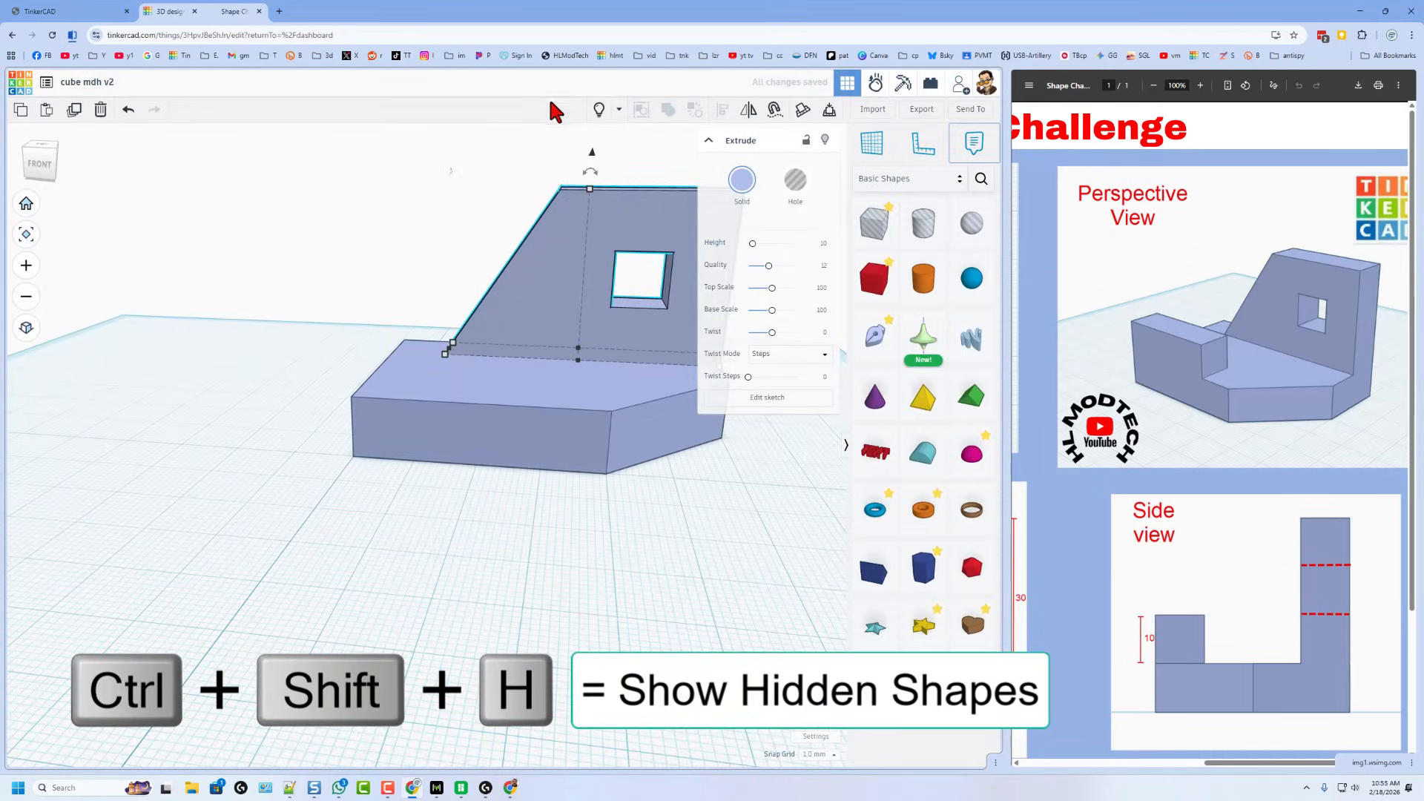
{"action": "left_click", "coordinate": [595, 111]}
{"action": "left_click", "coordinate": [429, 475]}
{"action": "right_click_drag", "start_coordinate": [547, 493], "coordinate": [549, 663]}
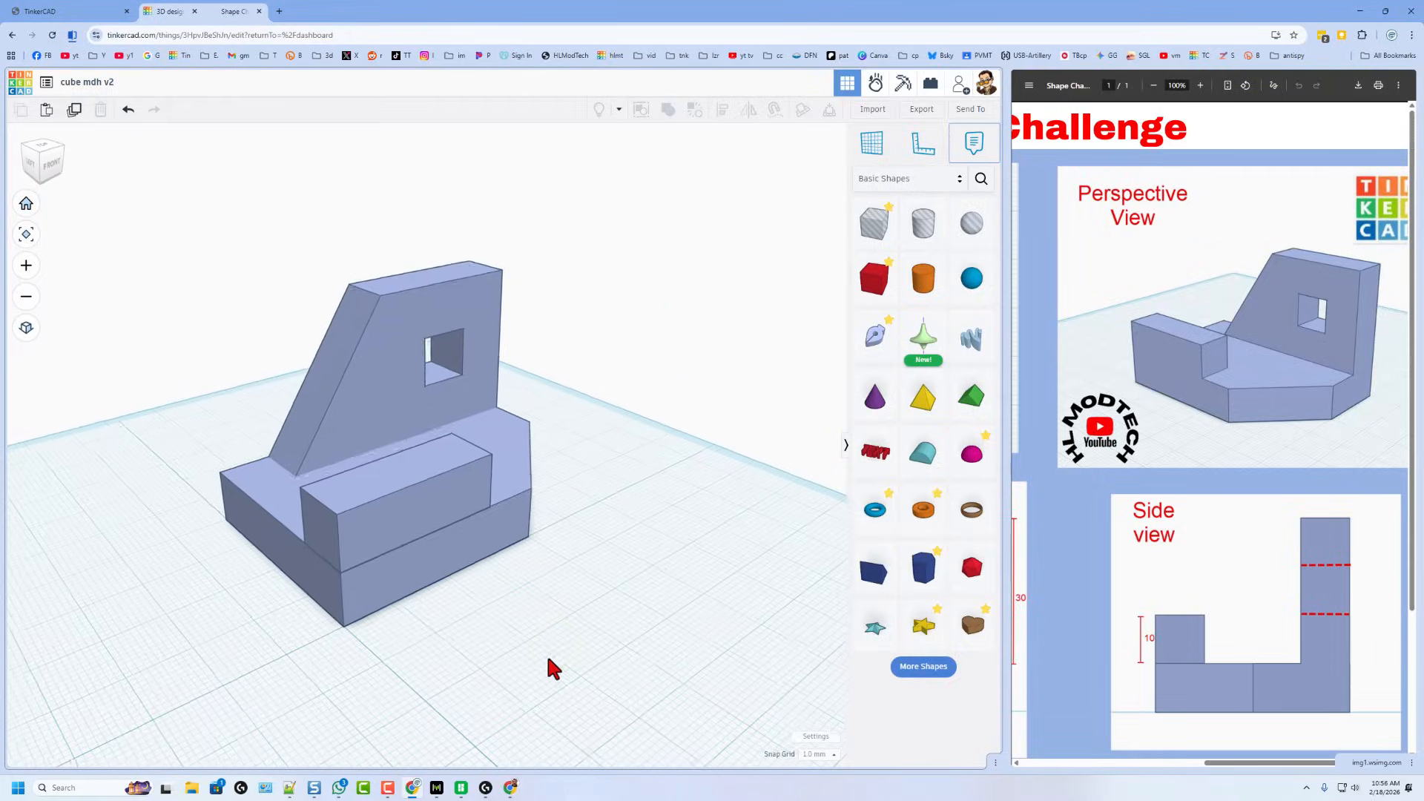
- Colour the front box yellow and the sloped upright dark blue
{"action": "left_click", "coordinate": [475, 528]}
{"action": "left_click", "coordinate": [469, 519]}
{"action": "left_click", "coordinate": [741, 180]}
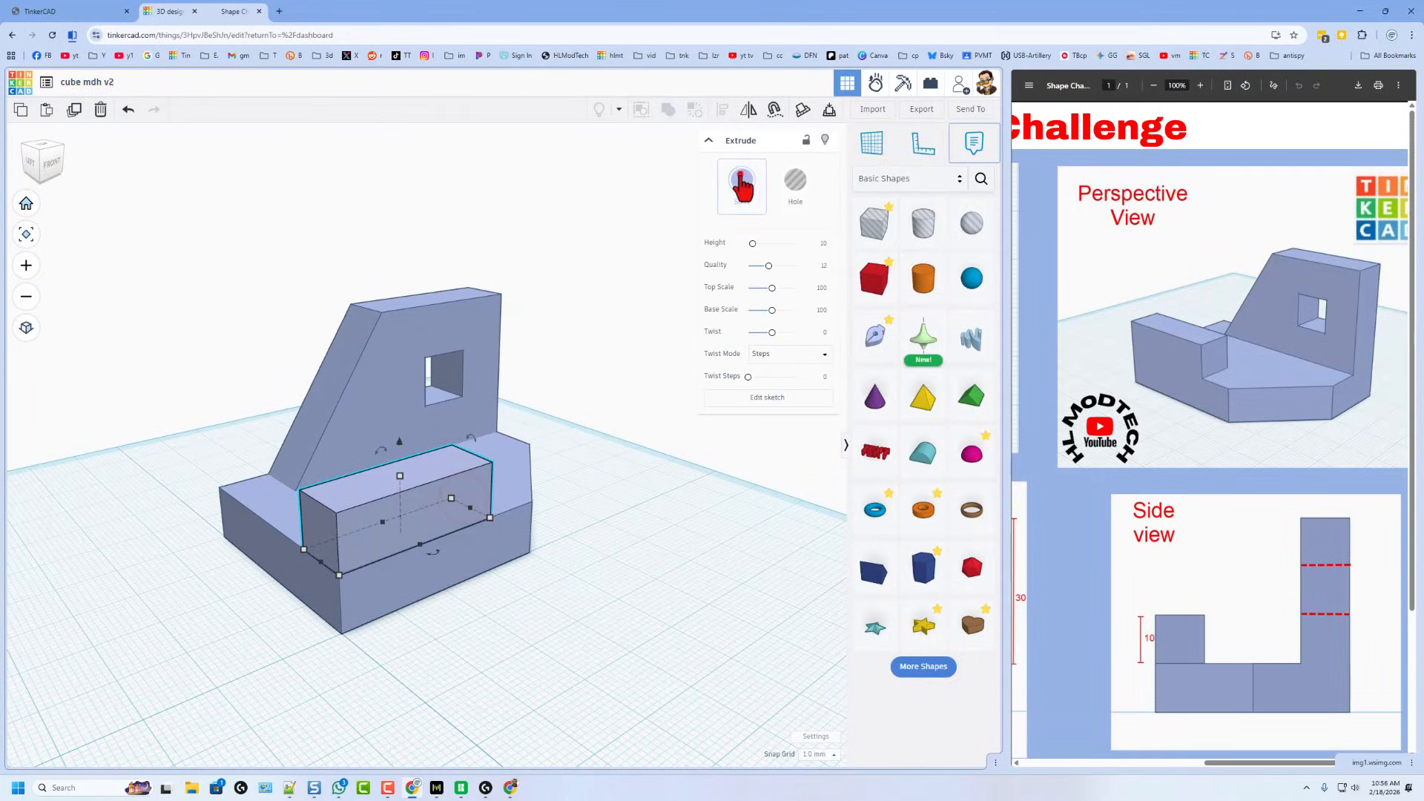
{"action": "left_click", "coordinate": [664, 297]}
{"action": "left_click", "coordinate": [382, 328]}
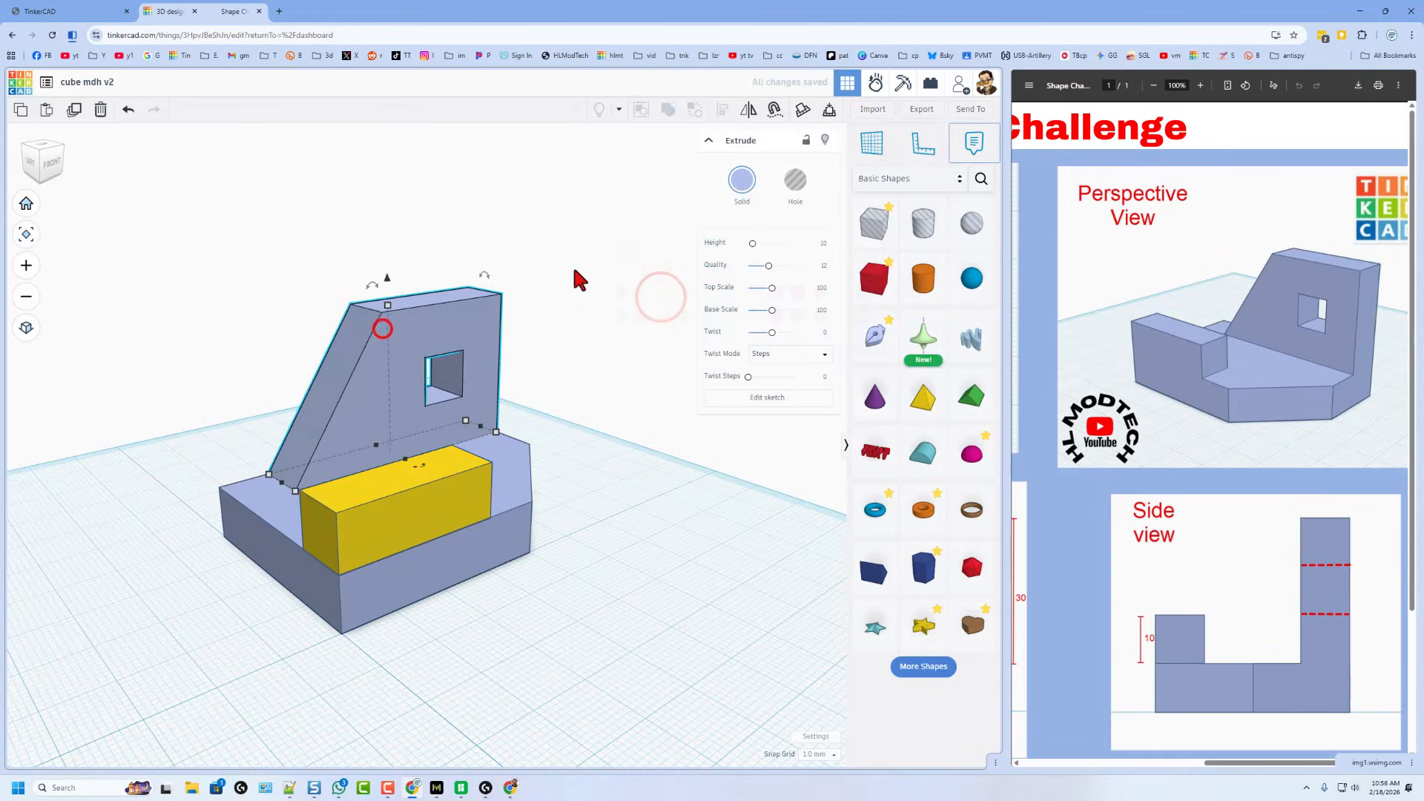
{"action": "left_click", "coordinate": [739, 181]}
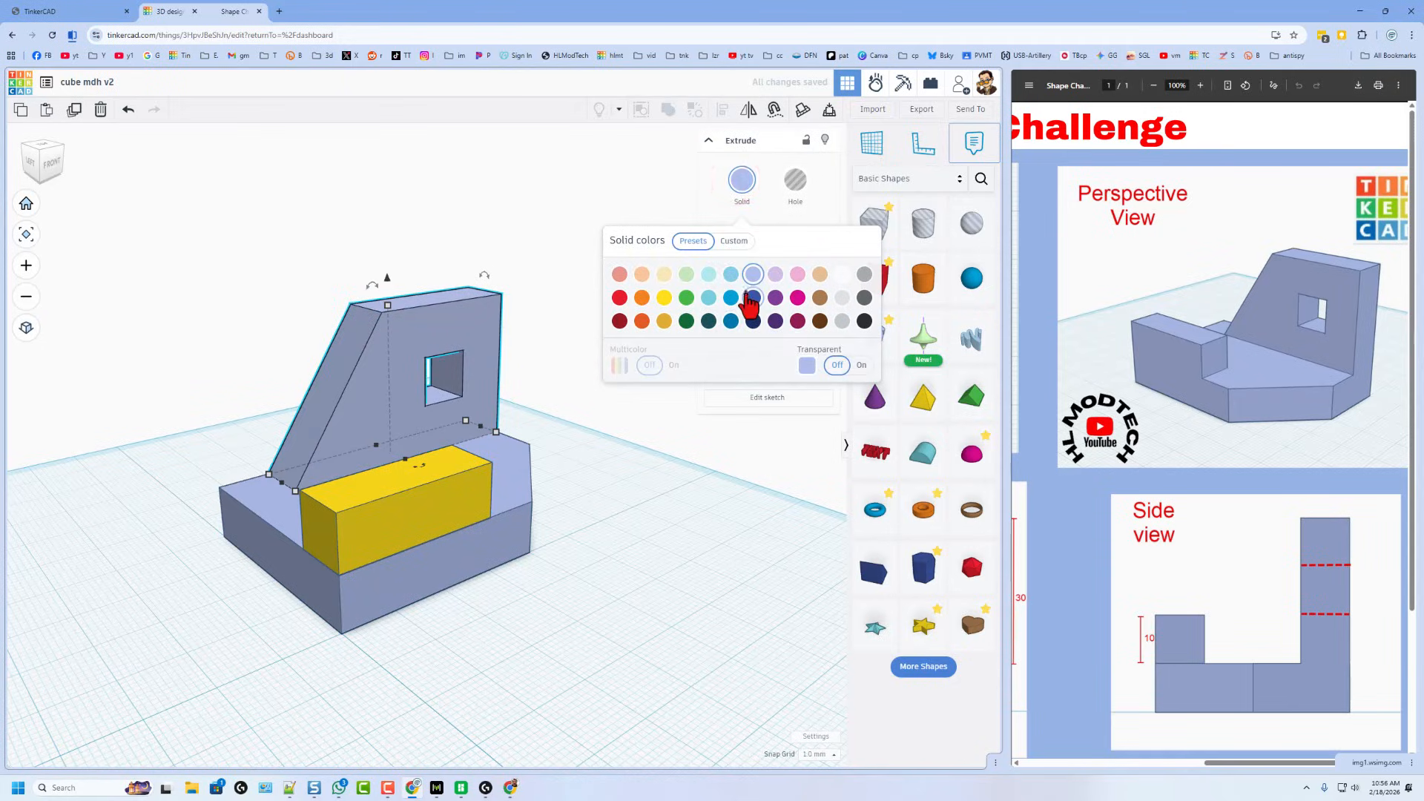
{"action": "left_click", "coordinate": [752, 298]}
{"action": "left_click", "coordinate": [673, 516]}
- Colour the base magenta and orbit toward the model's front
{"action": "left_click", "coordinate": [512, 478]}
{"action": "left_click", "coordinate": [742, 179]}
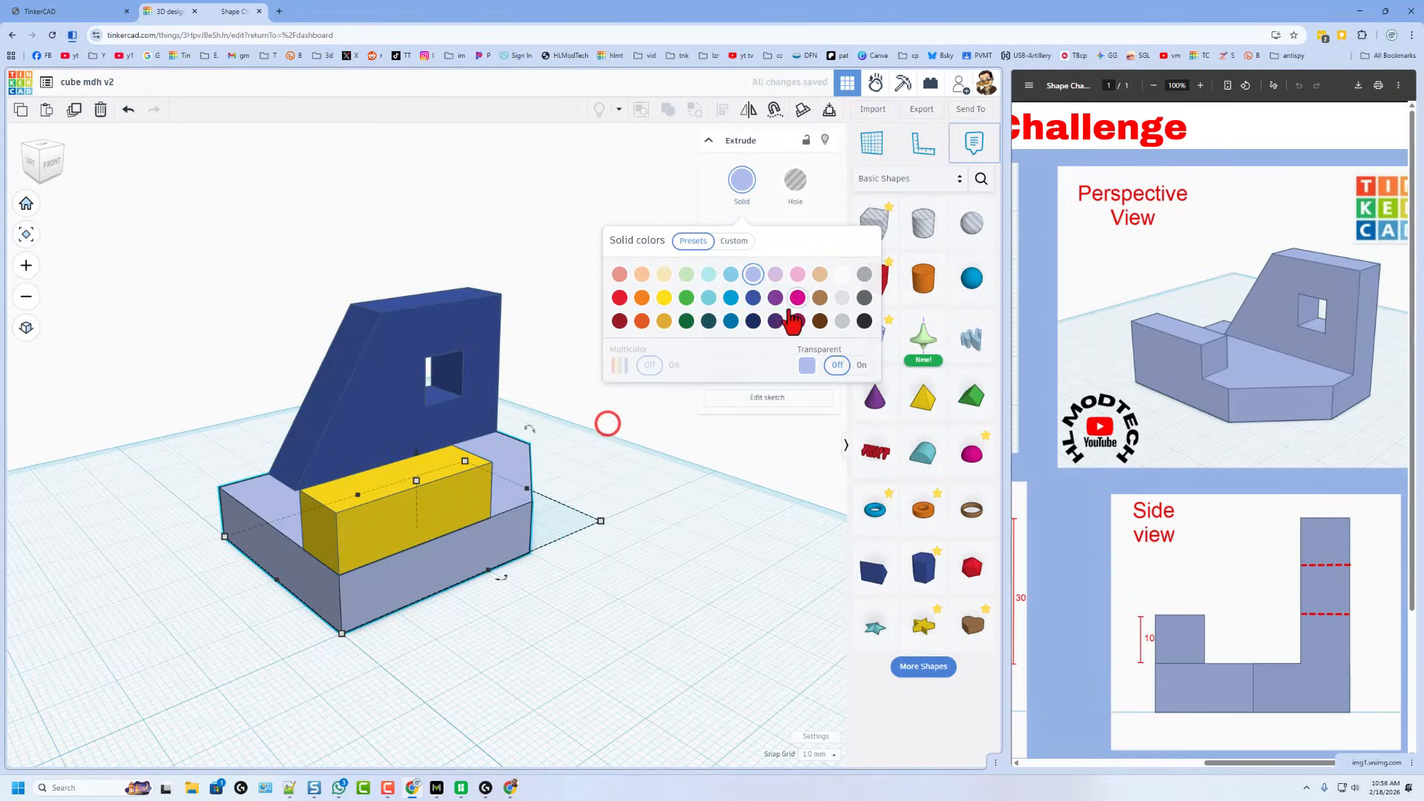
{"action": "left_click", "coordinate": [797, 297]}
{"action": "left_click", "coordinate": [646, 598]}
{"action": "mouse_move", "coordinate": [694, 581]}
{"action": "right_mouse_down"}
{"action": "mouse_move", "coordinate": [449, 572]}
{"action": "mouse_move", "coordinate": [762, 604]}
{"action": "mouse_move", "coordinate": [667, 593]}
{"action": "mouse_move", "coordinate": [697, 590]}
{"action": "right_mouse_up"}
- Close the PDF pane so Tinkercad fills the Chrome window, then bring up Chrome's menu
{"action": "left_click", "coordinate": [1246, 550]}
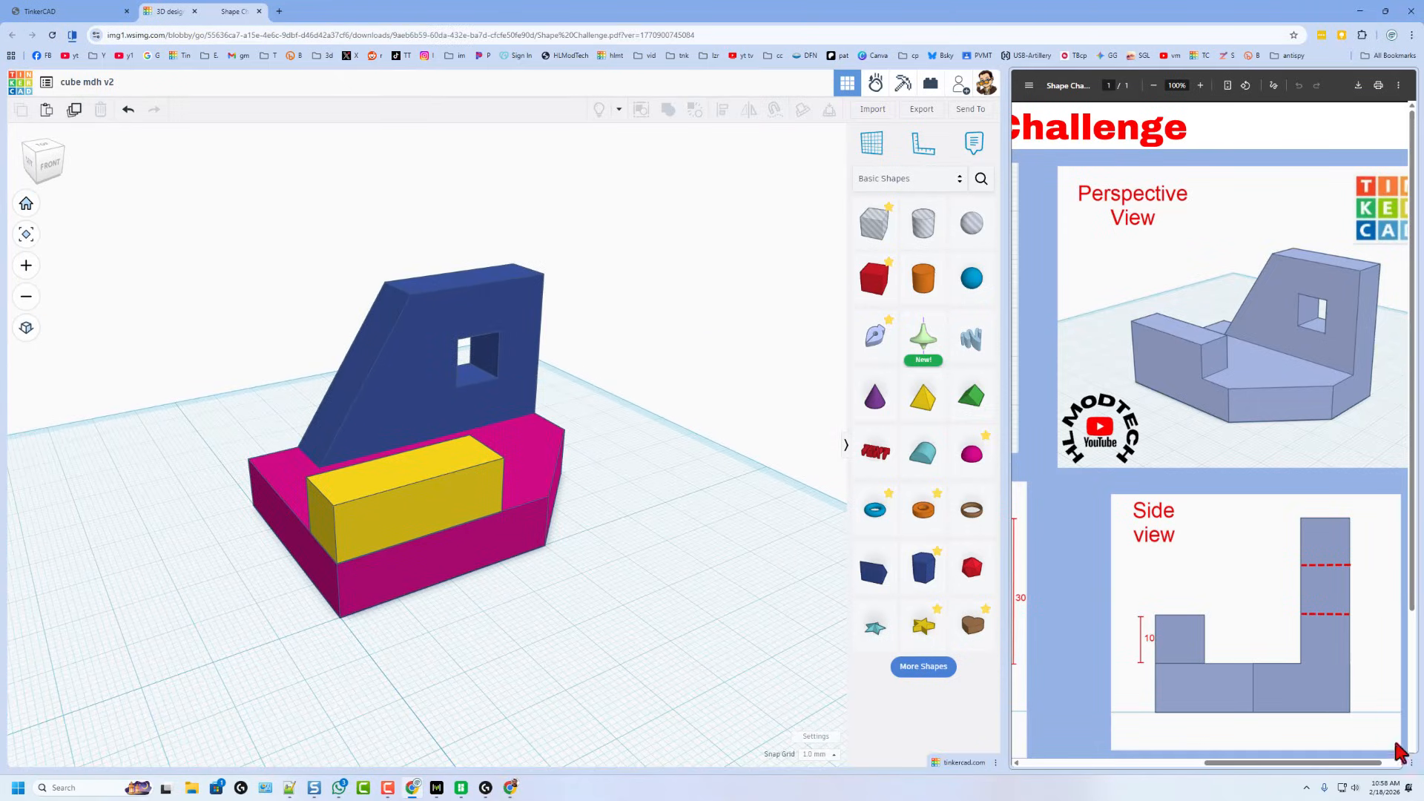
{"action": "left_click", "coordinate": [1411, 764]}
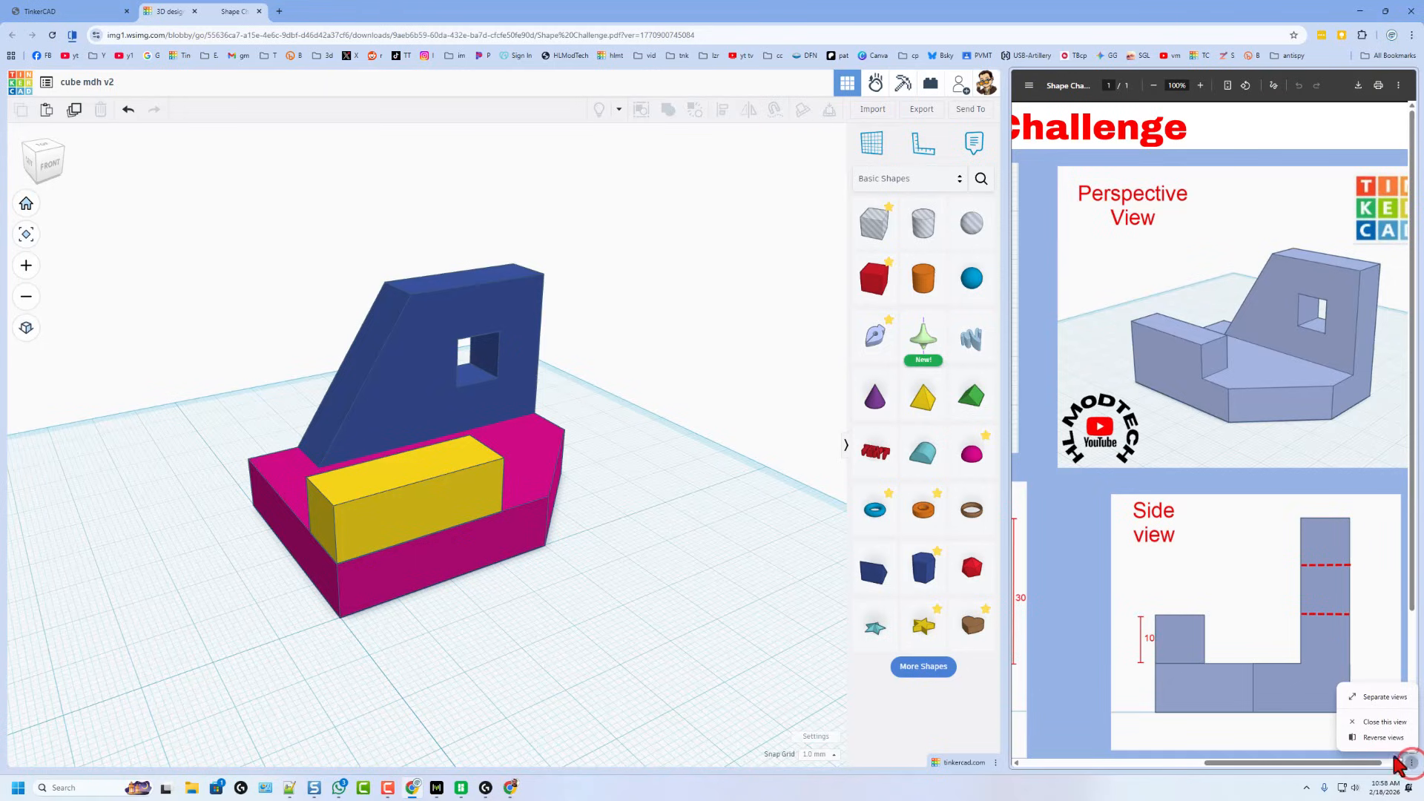
{"action": "left_click", "coordinate": [1384, 721]}
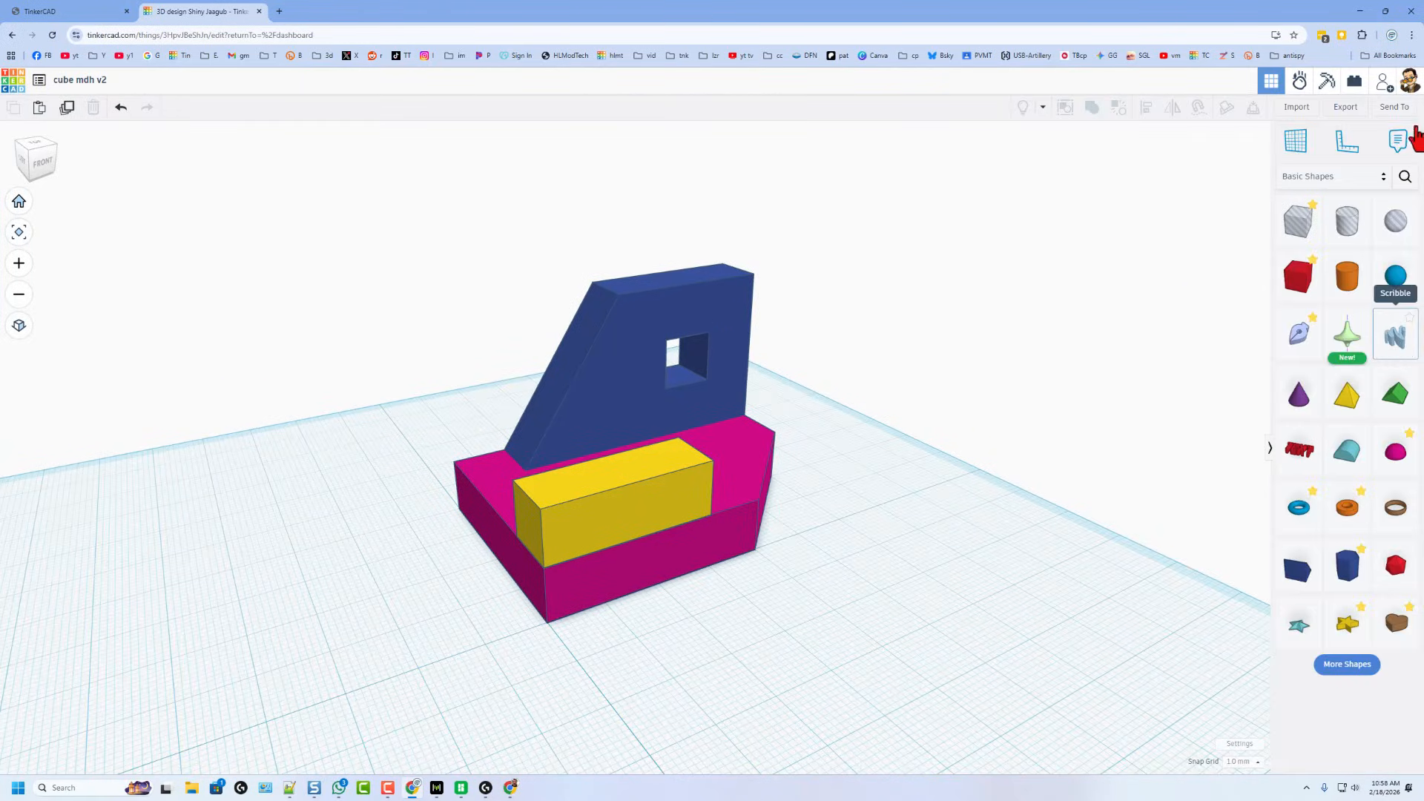
{"action": "left_click", "coordinate": [1412, 35]}
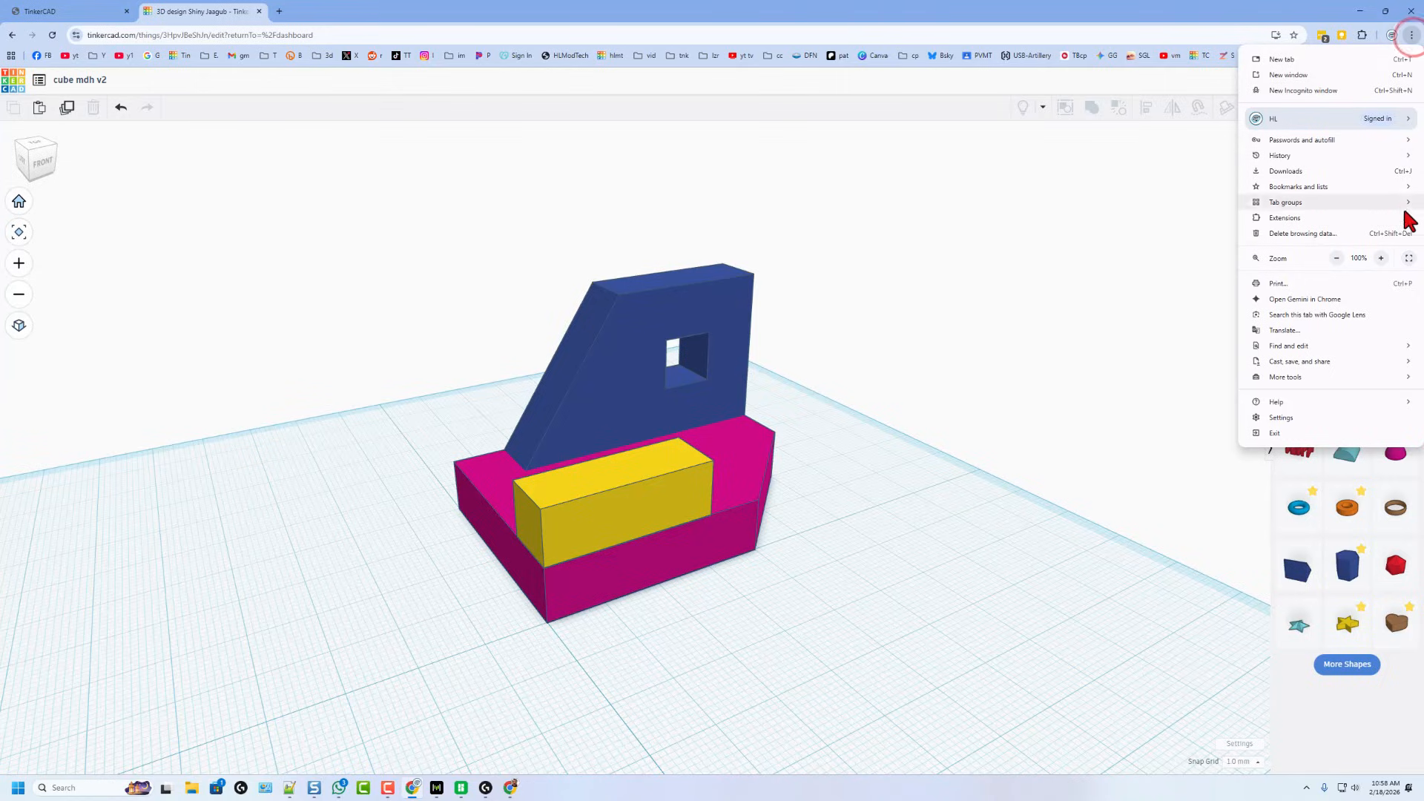
{"action": "left_click", "coordinate": [1407, 259]}
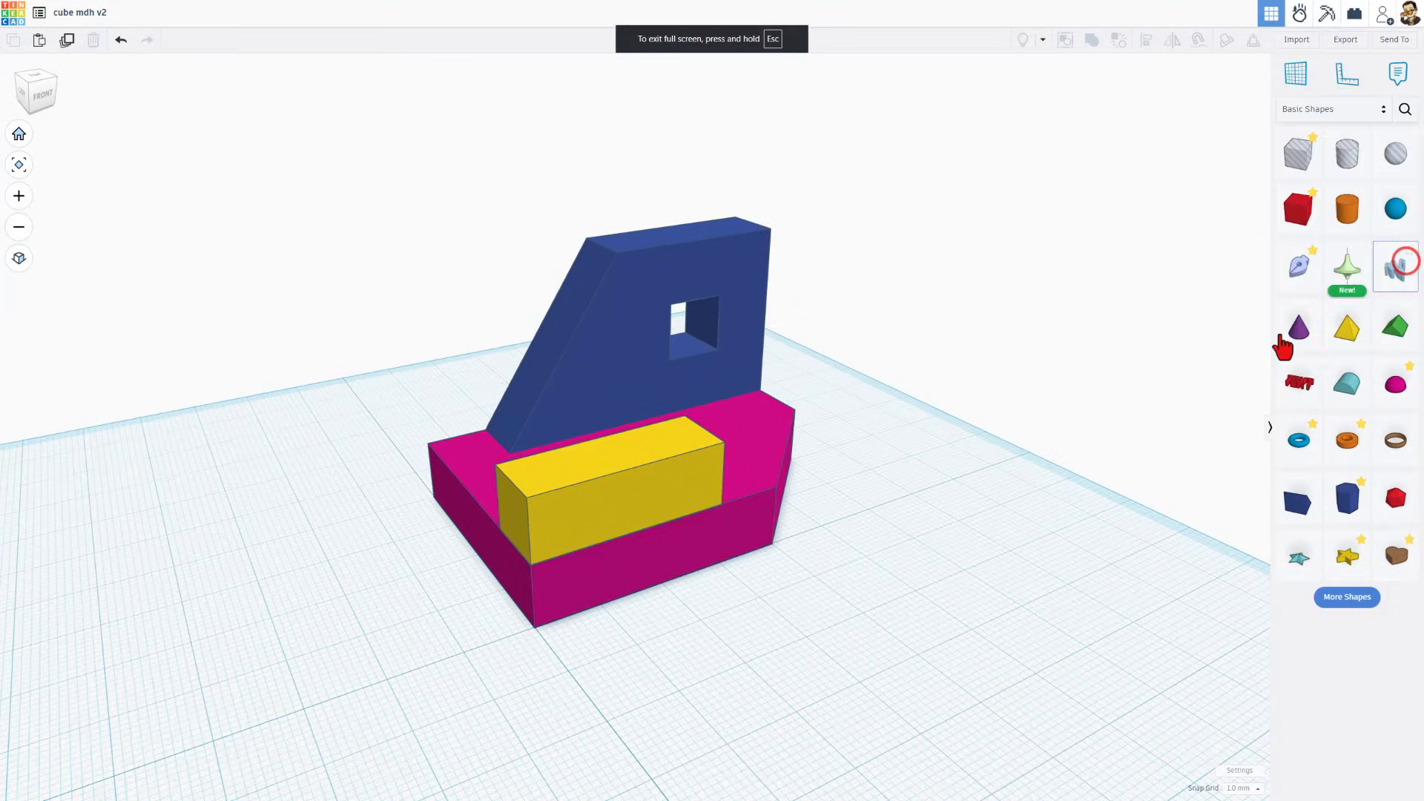
{"action": "right_click_drag", "start_coordinate": [1120, 541], "coordinate": [1088, 615]}
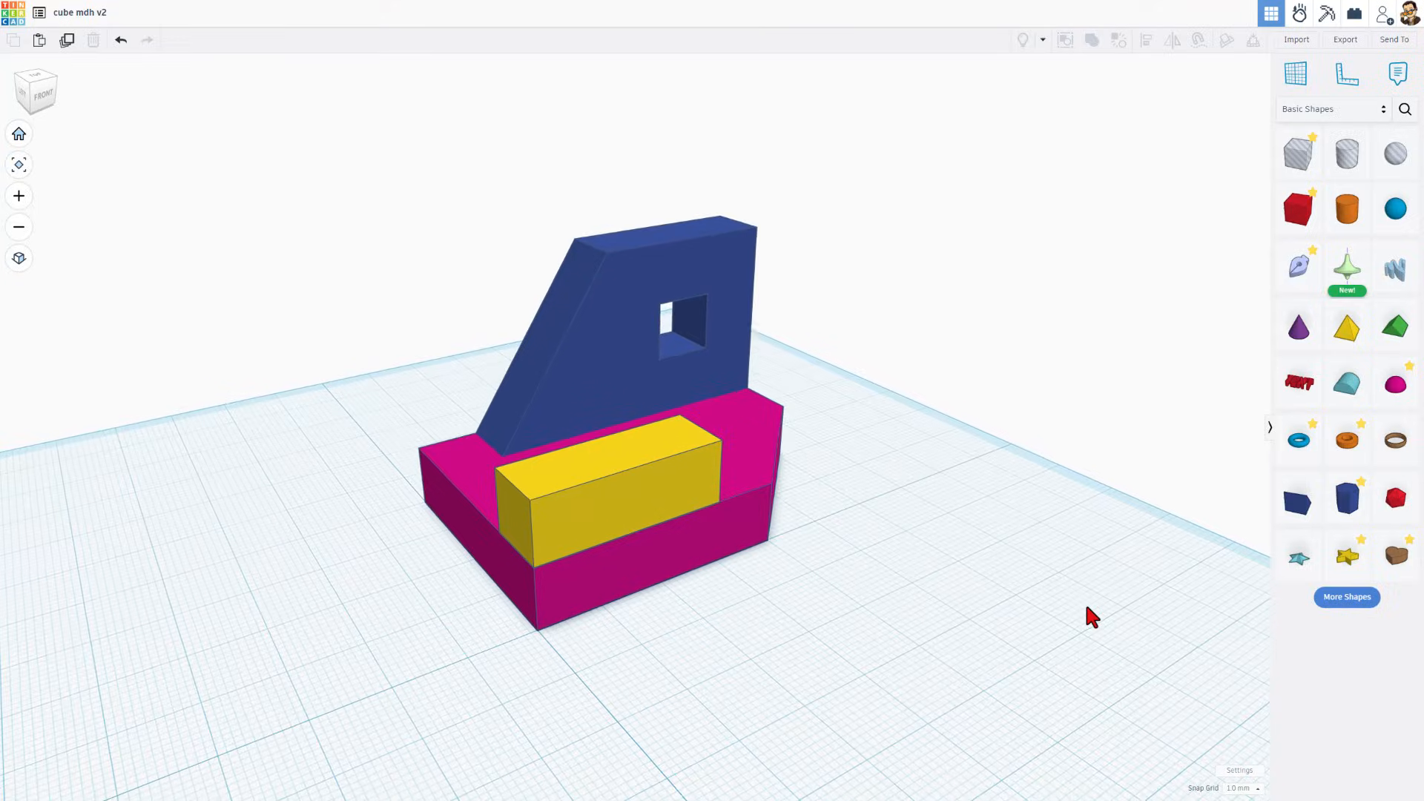
{"action": "right_click_drag", "start_coordinate": [933, 489], "coordinate": [852, 502]}
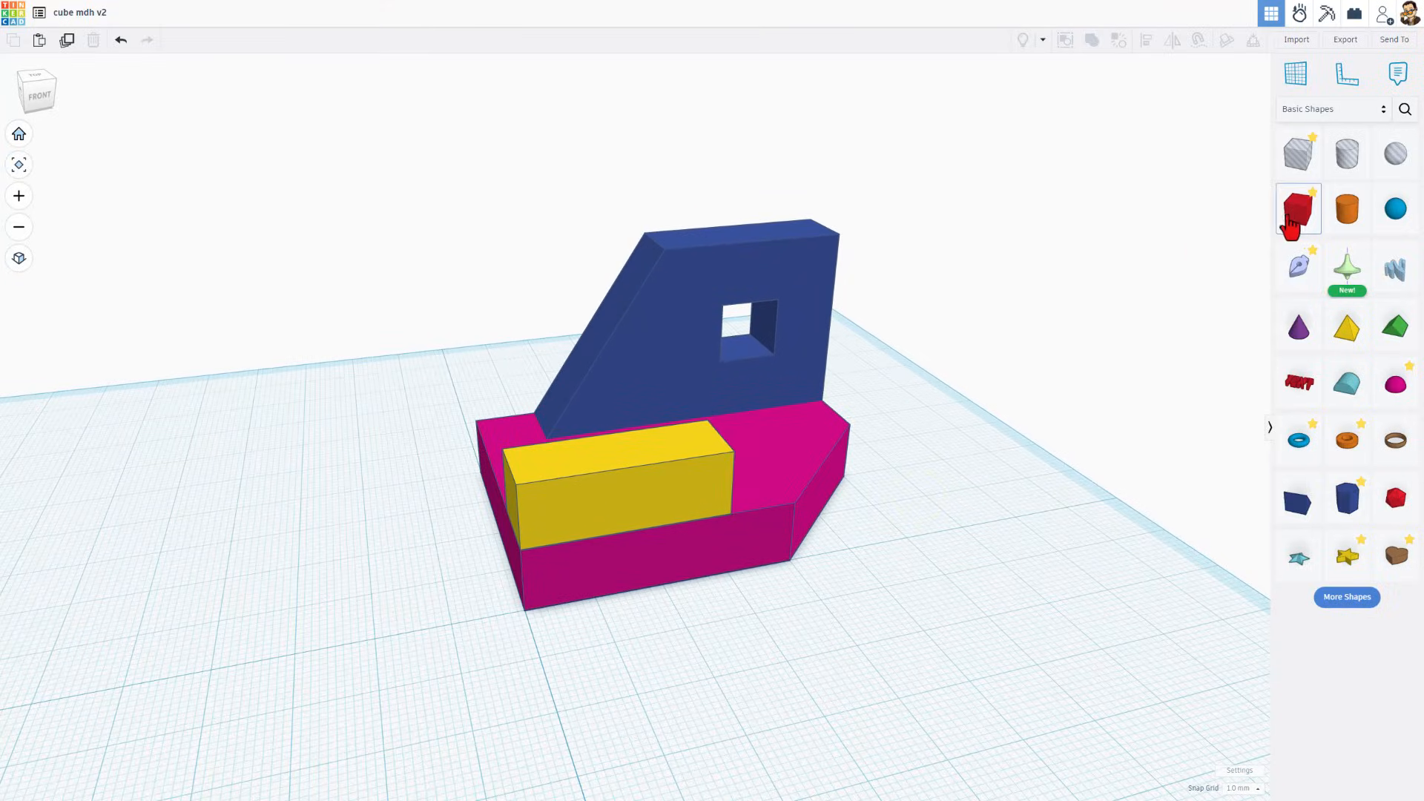
{"action": "right_click_drag", "start_coordinate": [1046, 489], "coordinate": [728, 486]}
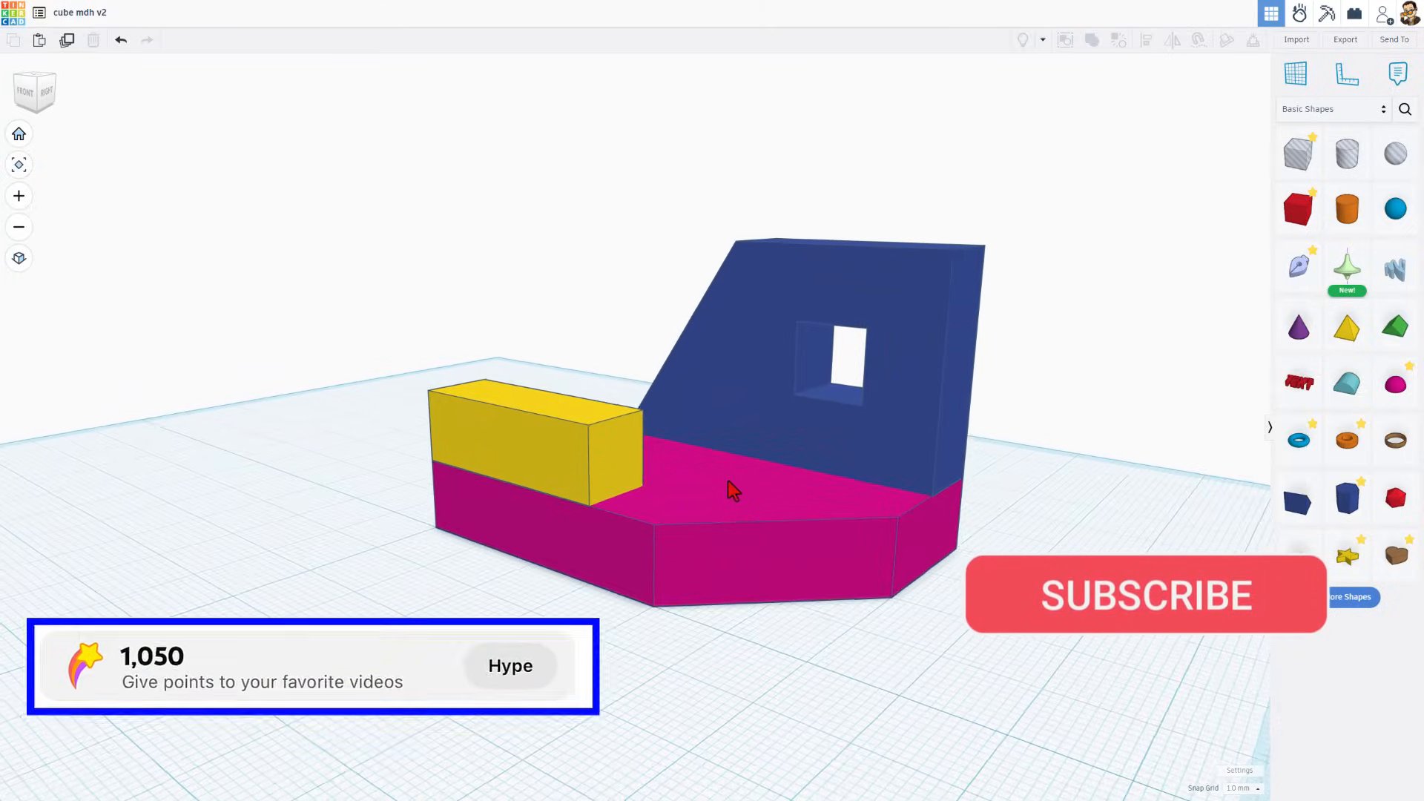
{"action": "double_click", "coordinate": [772, 383]}
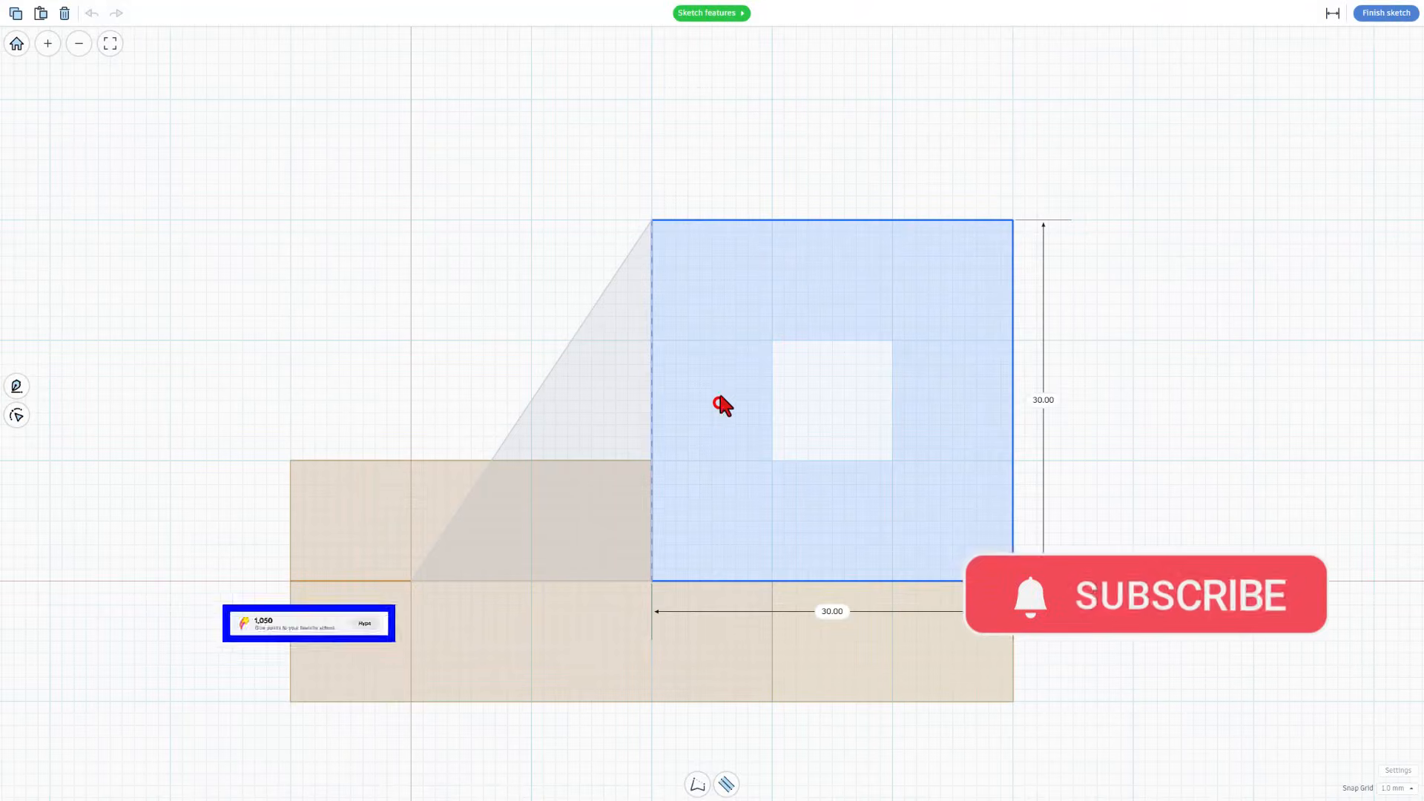
{"action": "left_click", "coordinate": [698, 368]}
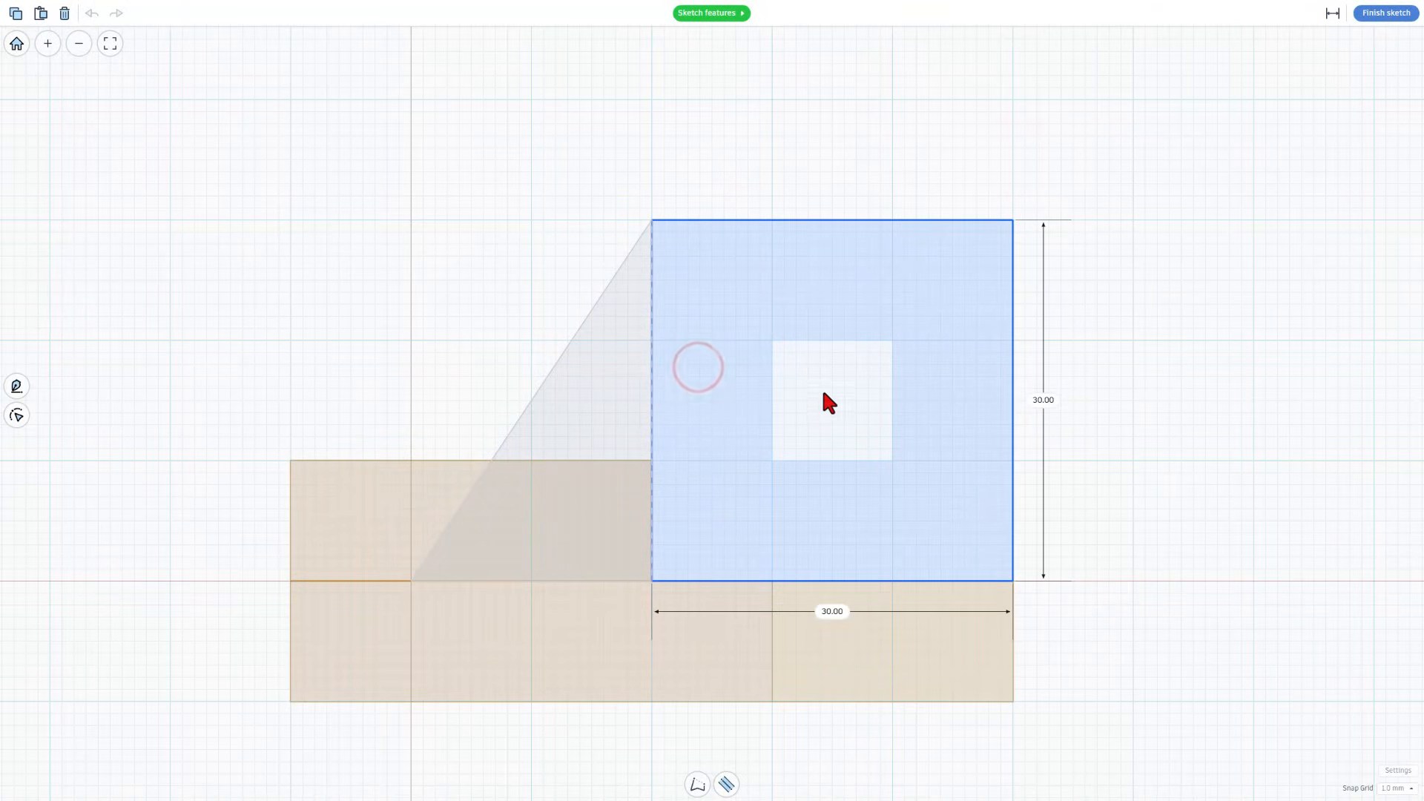
{"action": "left_click", "coordinate": [1368, 14]}
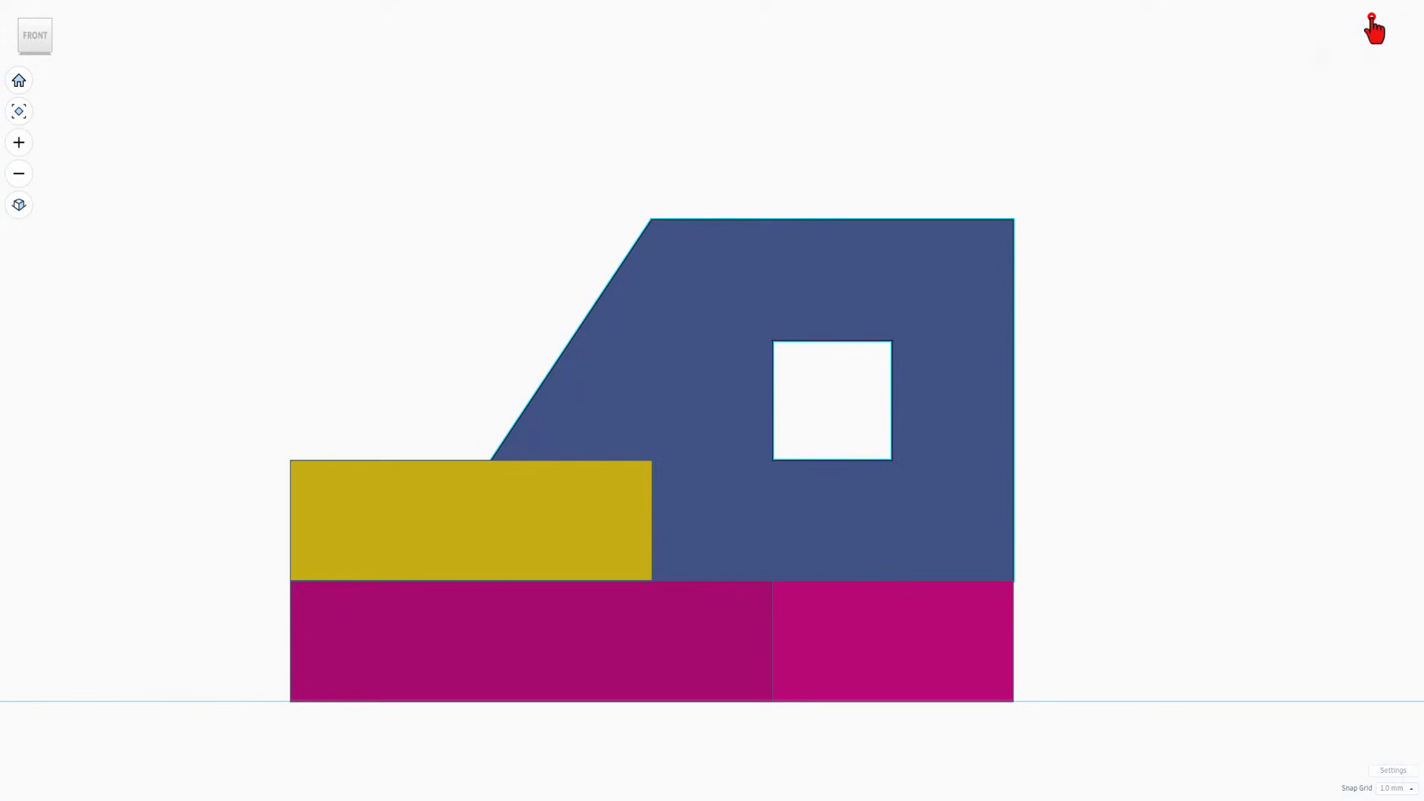
{"action": "left_click", "coordinate": [968, 625]}
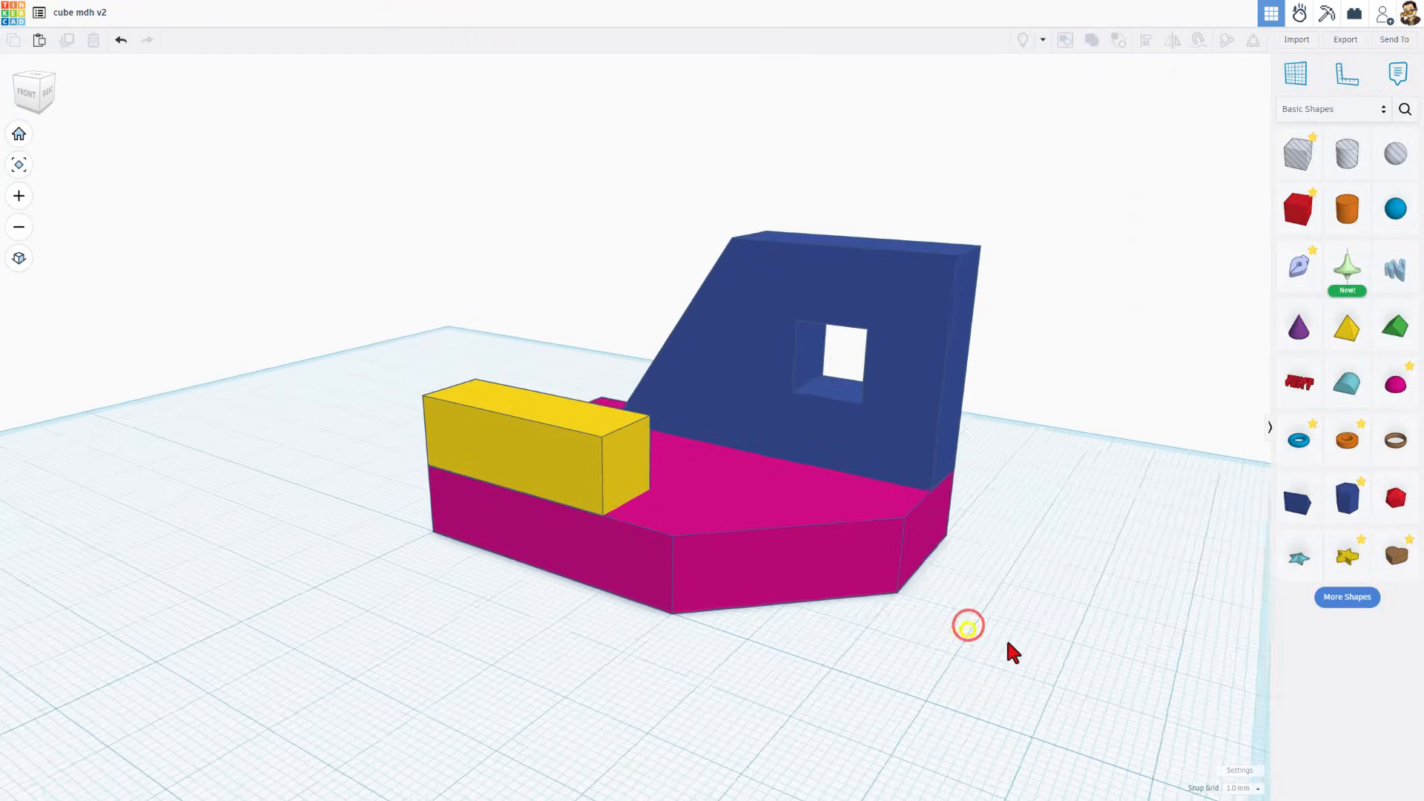
{"action": "mouse_move", "coordinate": [1009, 634]}
{"action": "right_mouse_down"}
{"action": "mouse_move", "coordinate": [1101, 645]}
{"action": "mouse_move", "coordinate": [1011, 639]}
{"action": "right_mouse_up"}
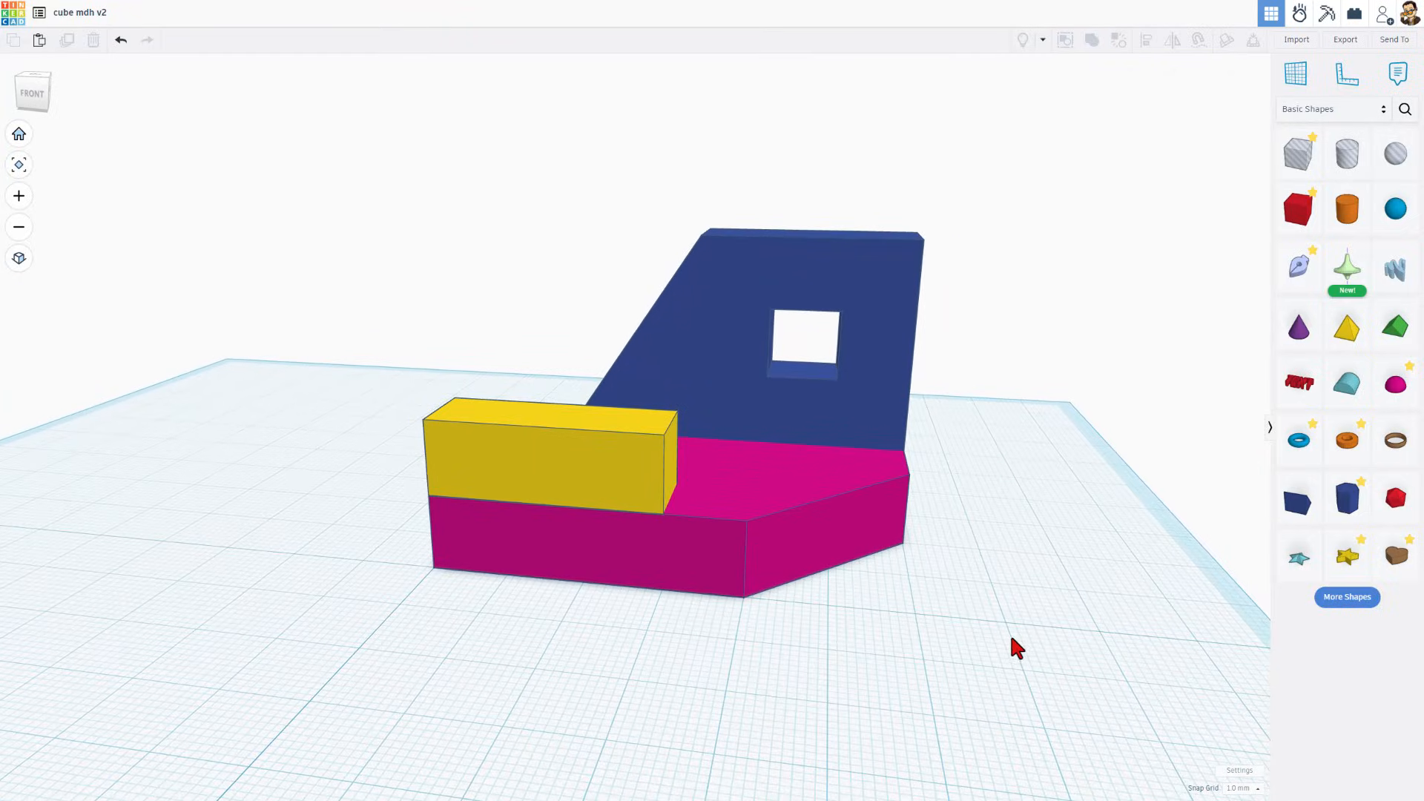
- From the dashboard, open the properties of the cube mdh v2 design
{"action": "left_click", "coordinate": [11, 19]}
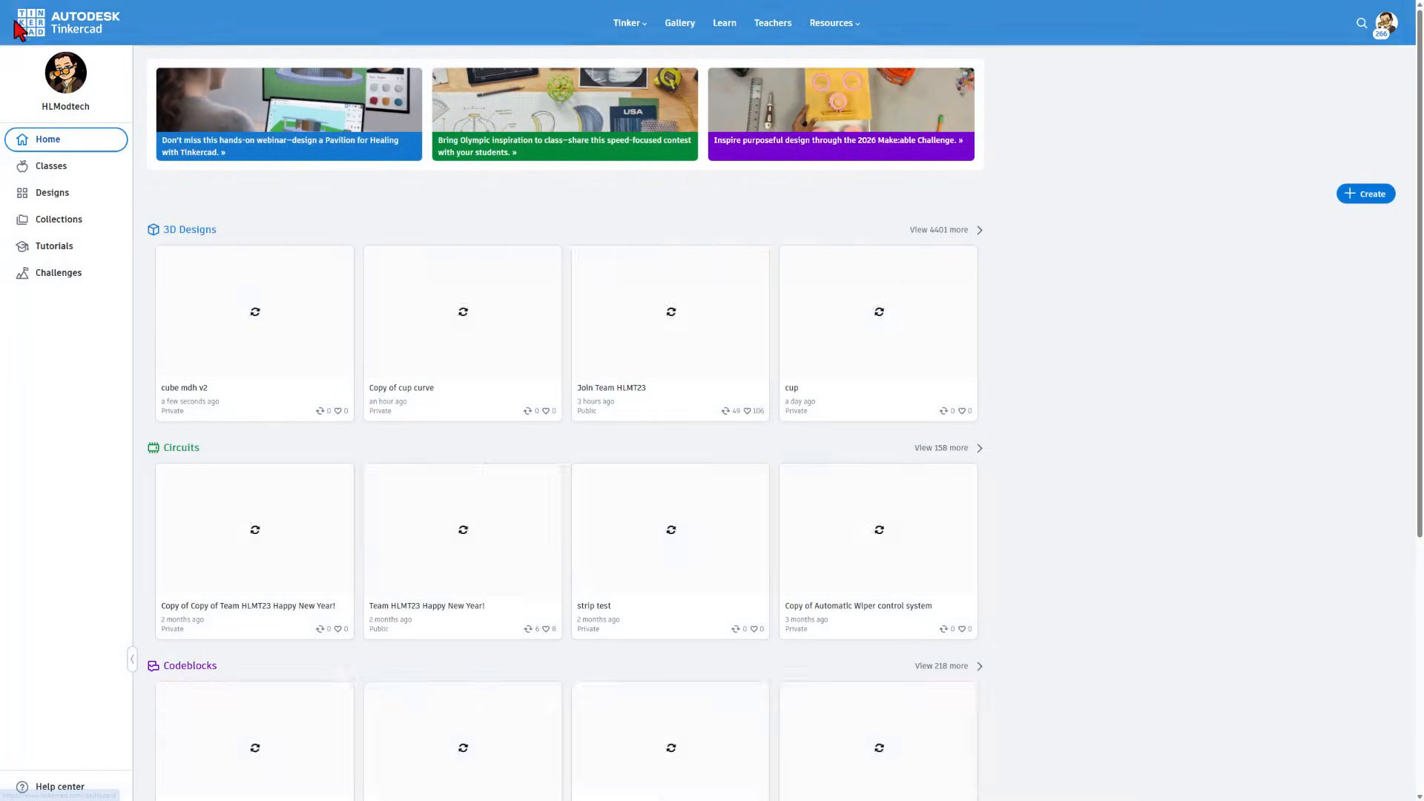
{"action": "left_click", "coordinate": [342, 257]}
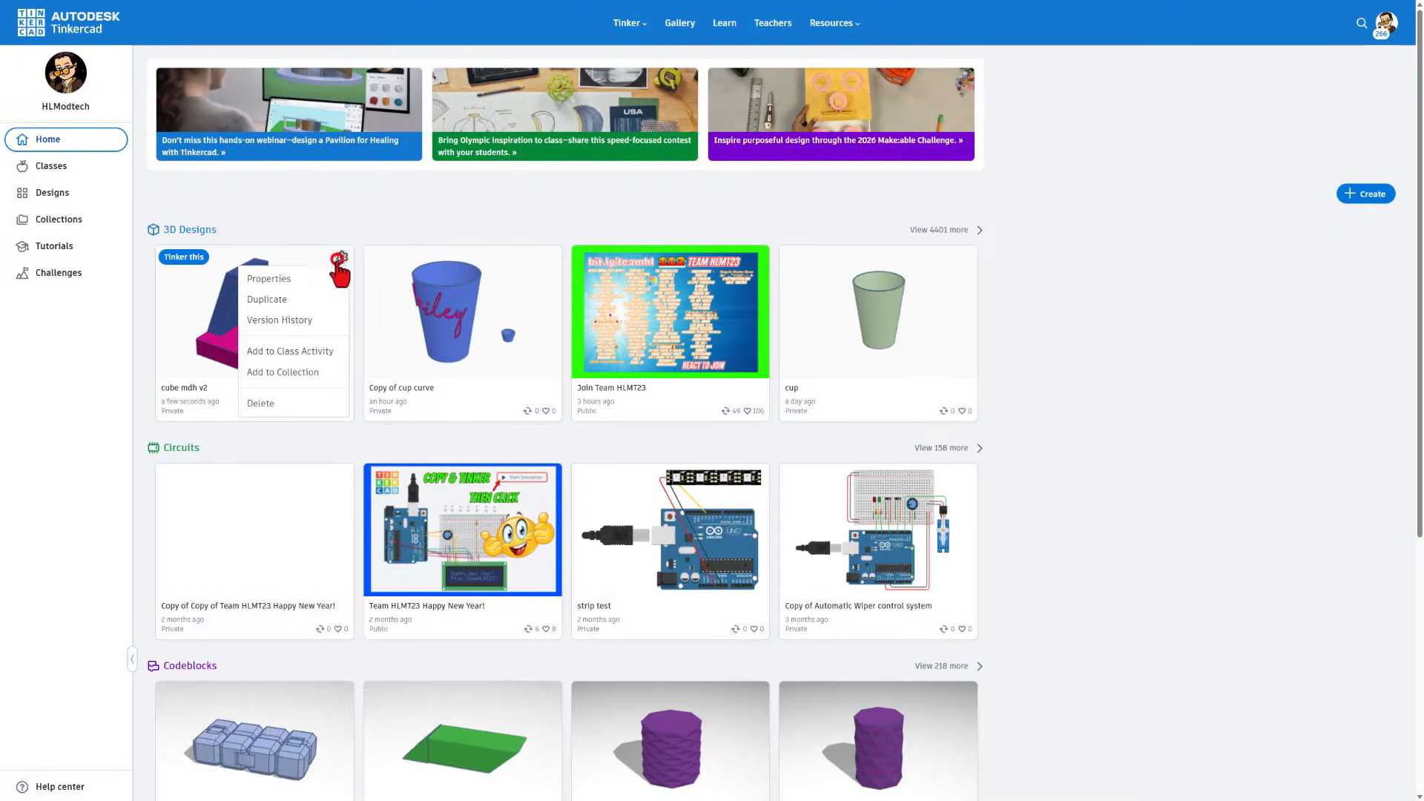
{"action": "left_click", "coordinate": [271, 279]}
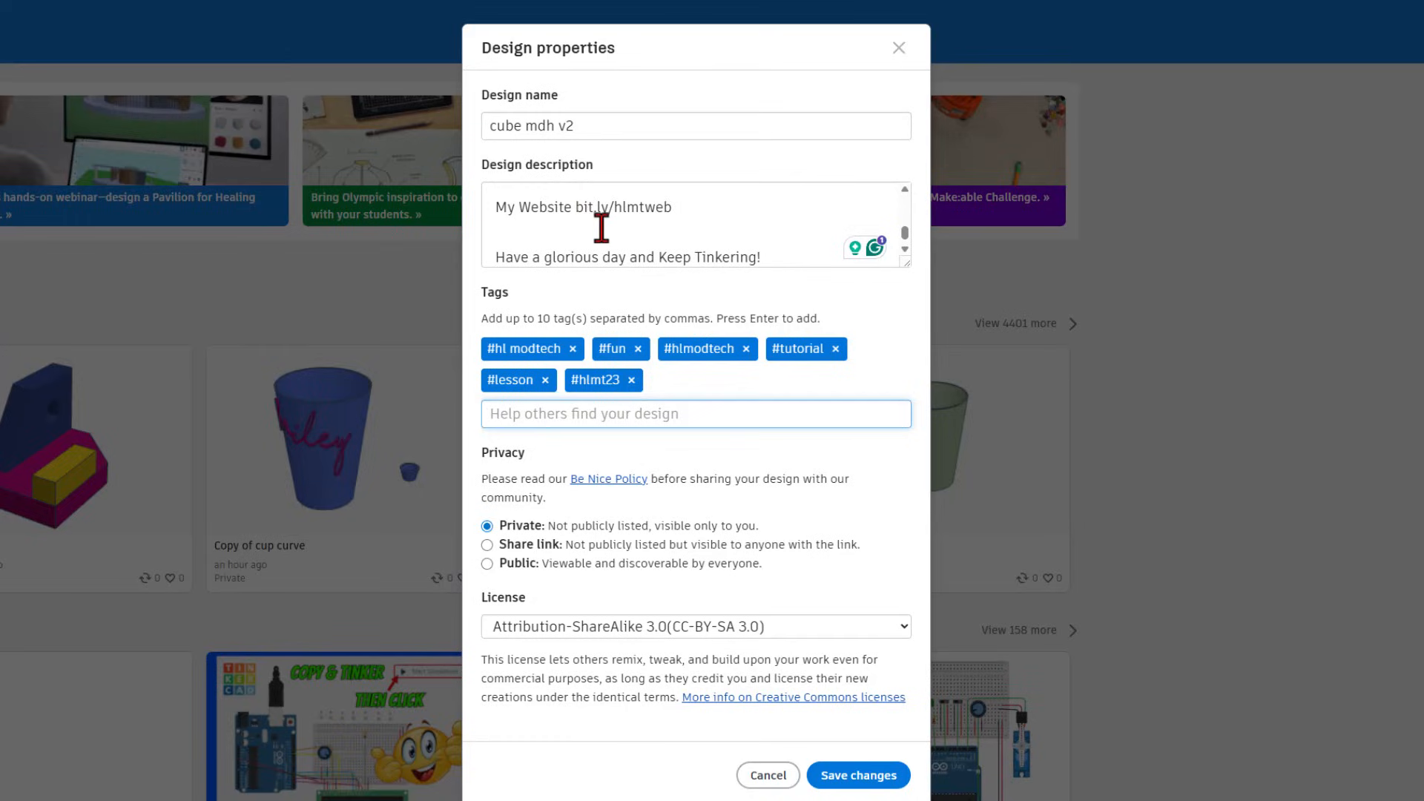
{"action": "scroll", "coordinate": [601, 228], "scroll_direction": "up", "scroll_amount": 3}
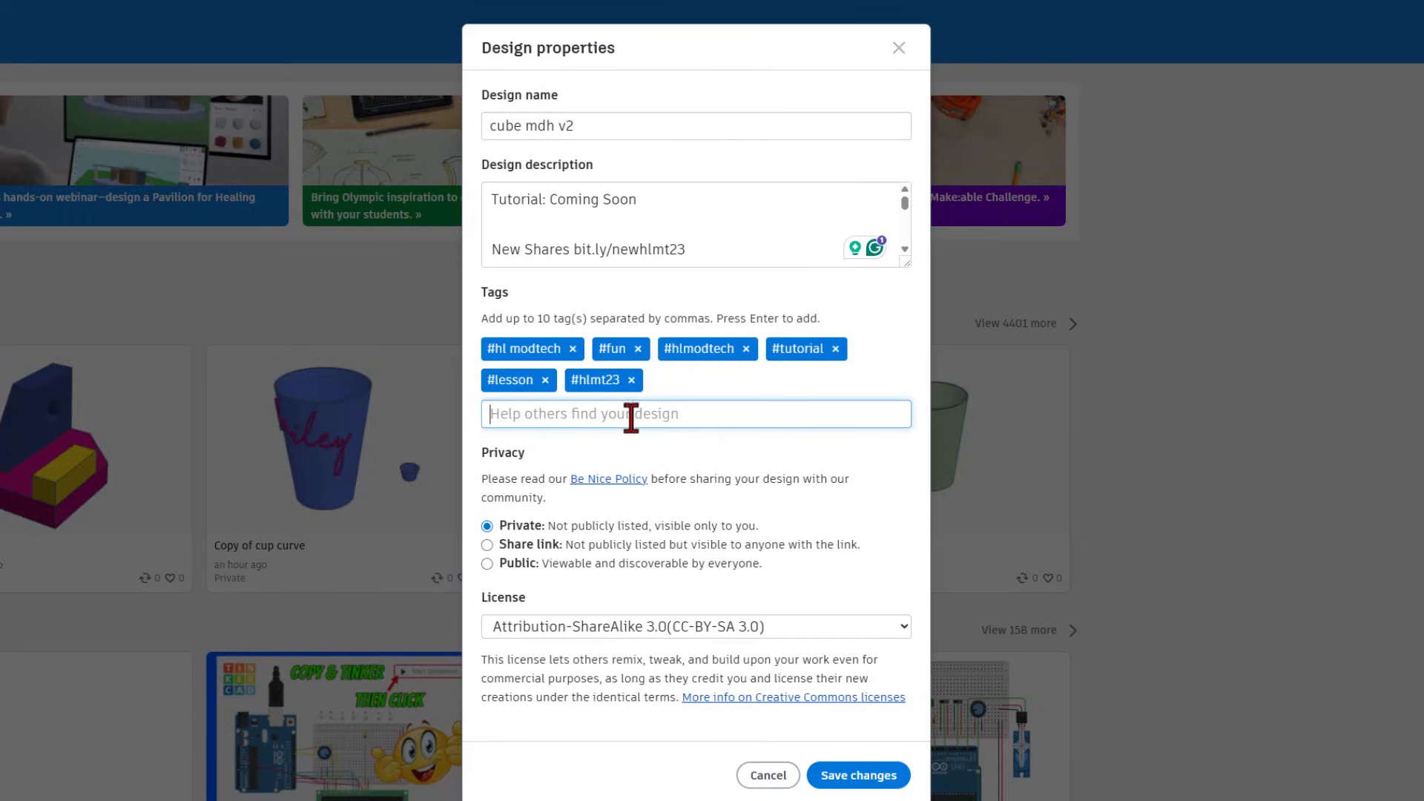
- Make the design Public with the Attribution-NoDerivs 3.0 licence and save changes
{"action": "left_click", "coordinate": [509, 565]}
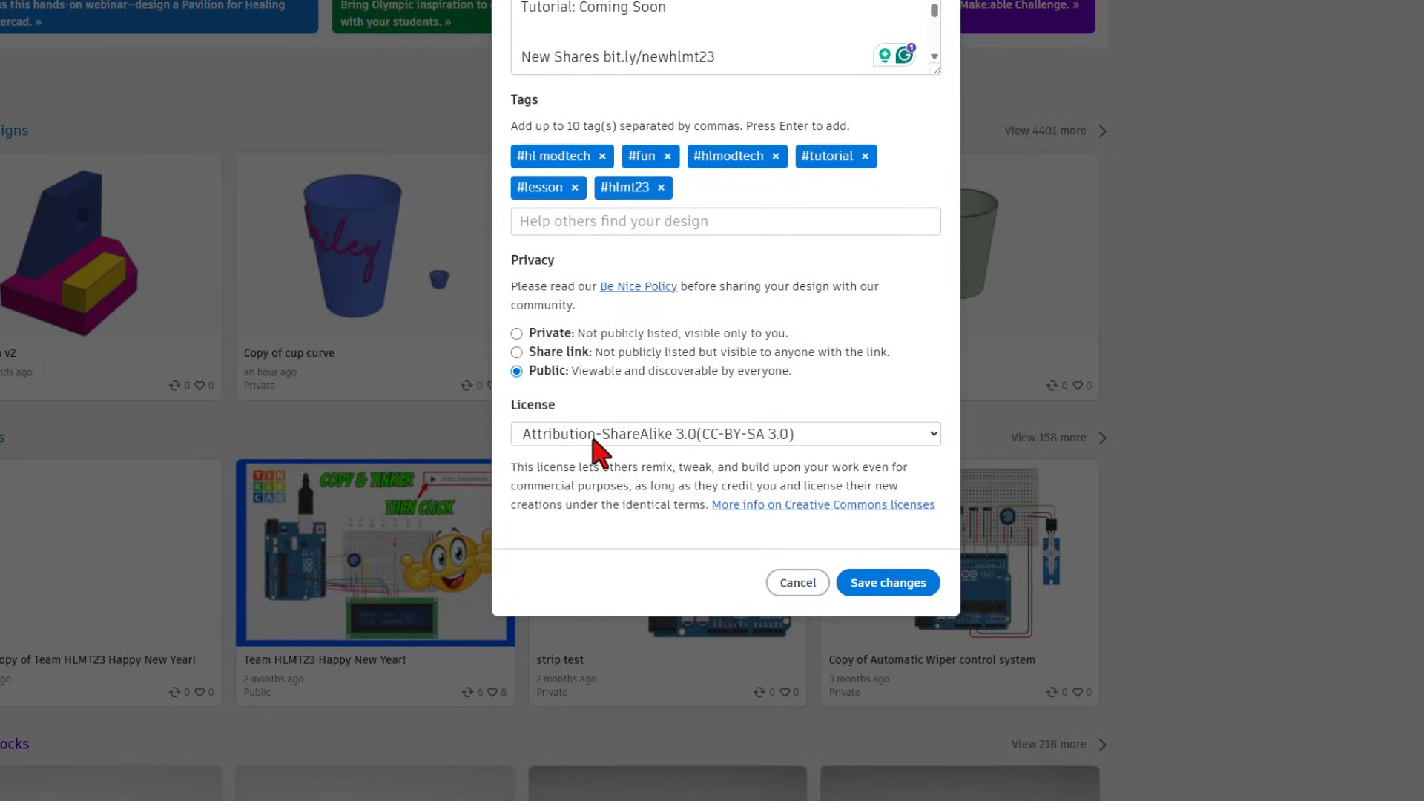
{"action": "left_click", "coordinate": [563, 628]}
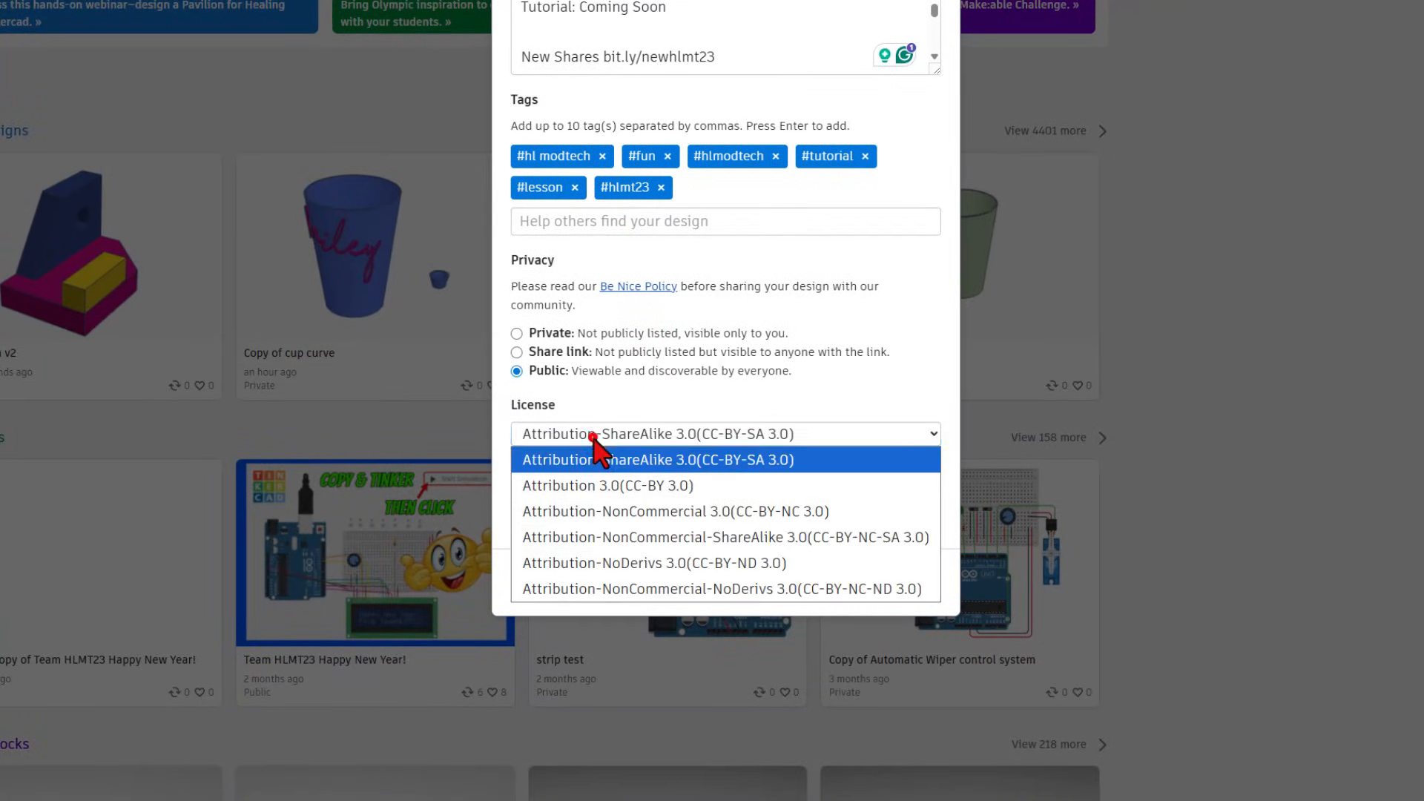
{"action": "left_click", "coordinate": [609, 564]}
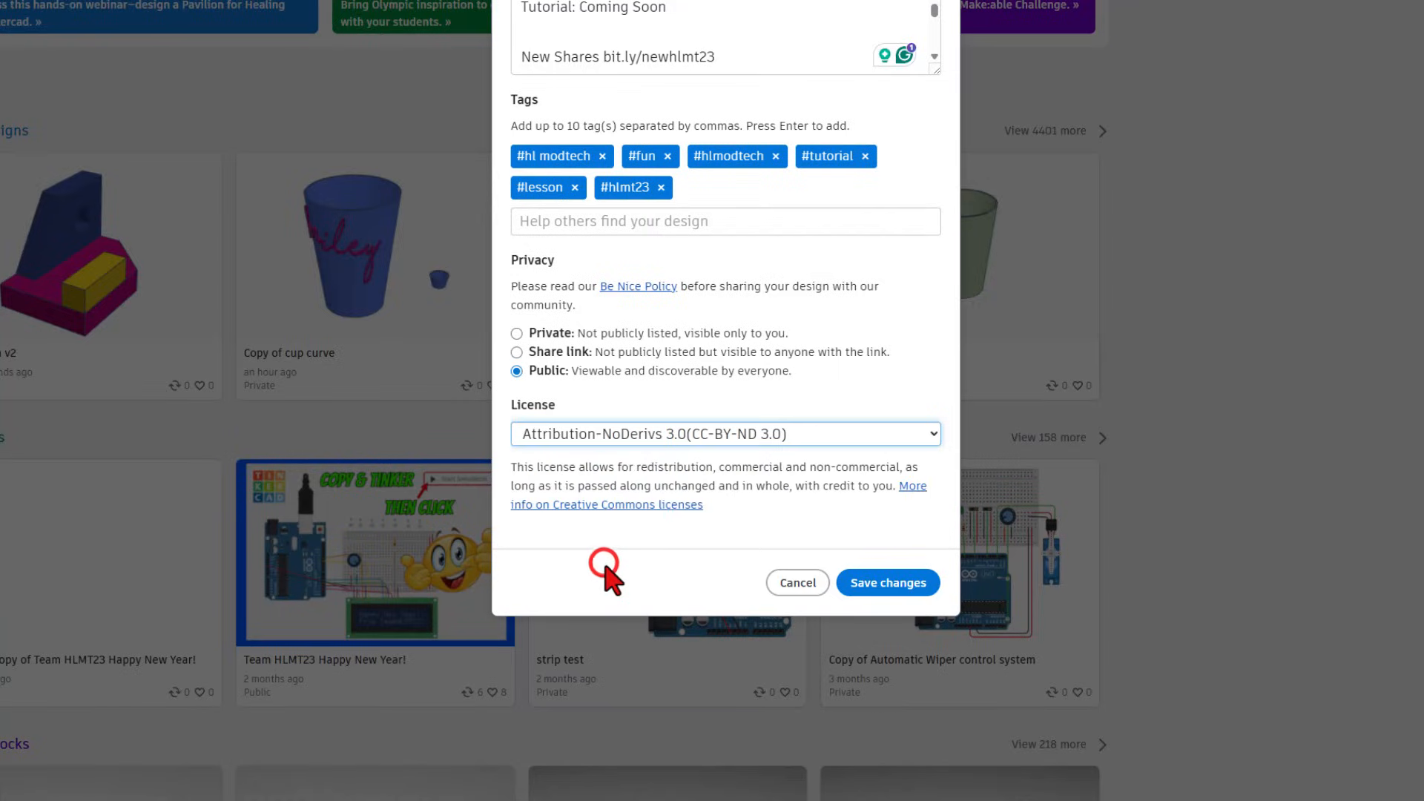
{"action": "left_click", "coordinate": [615, 438]}
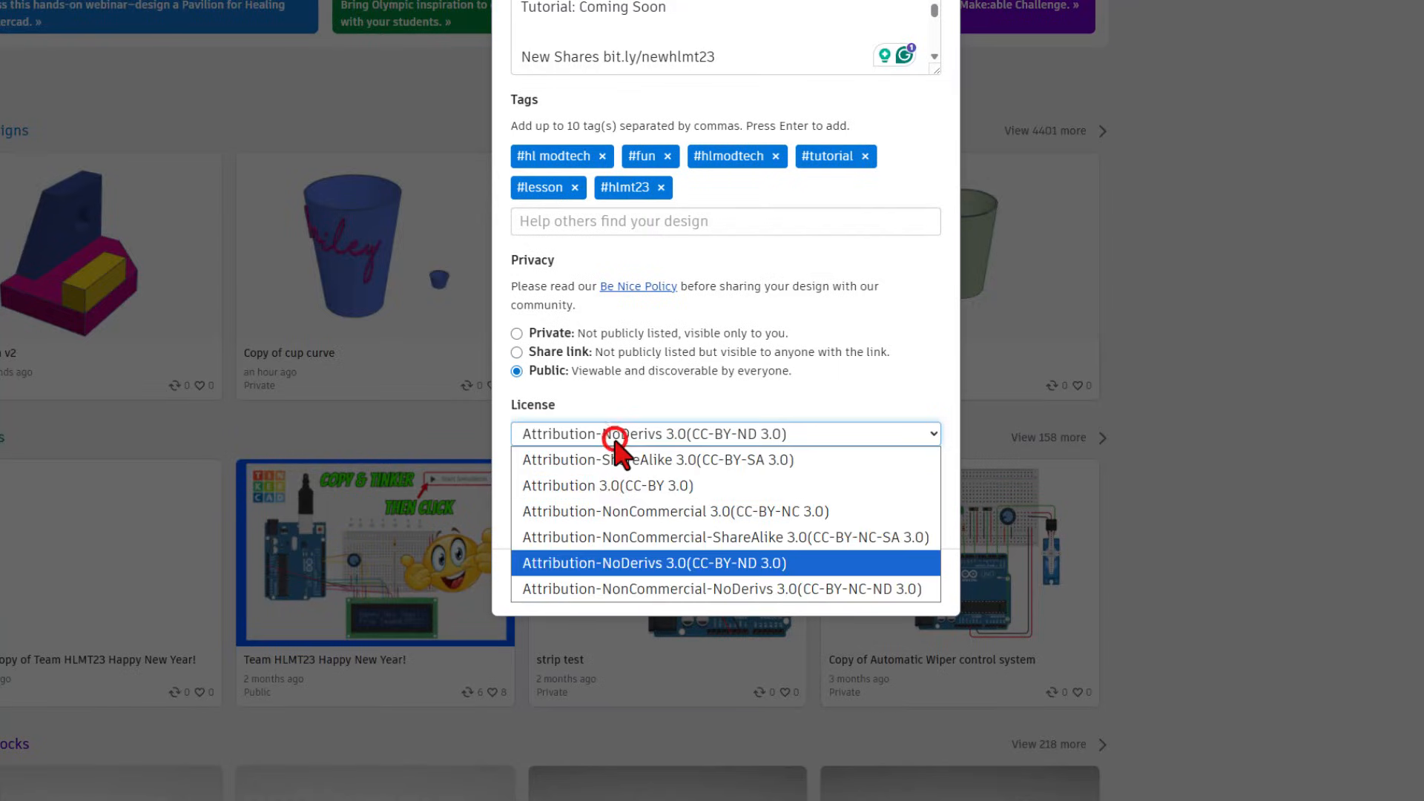
{"action": "left_click", "coordinate": [620, 457]}
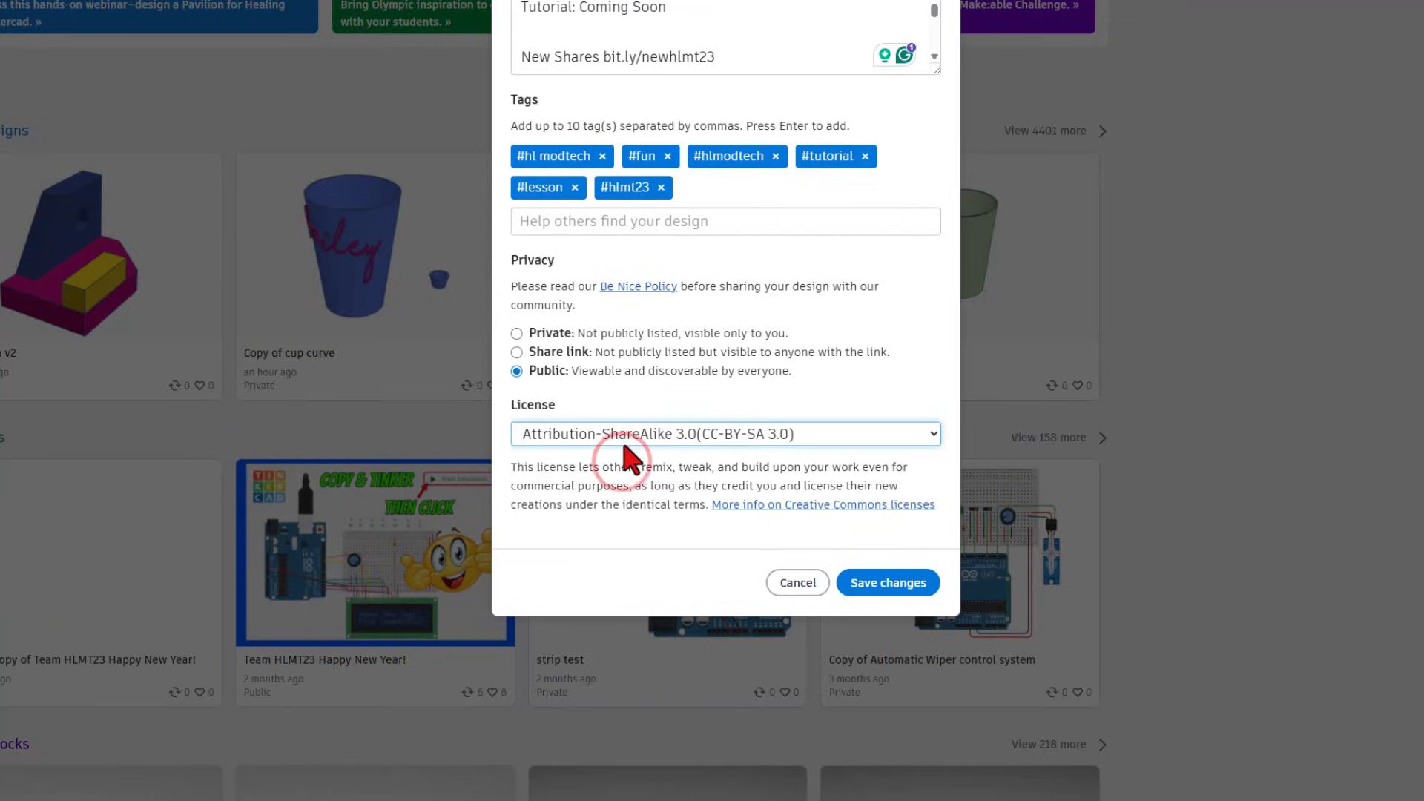
{"action": "left_click", "coordinate": [636, 436]}
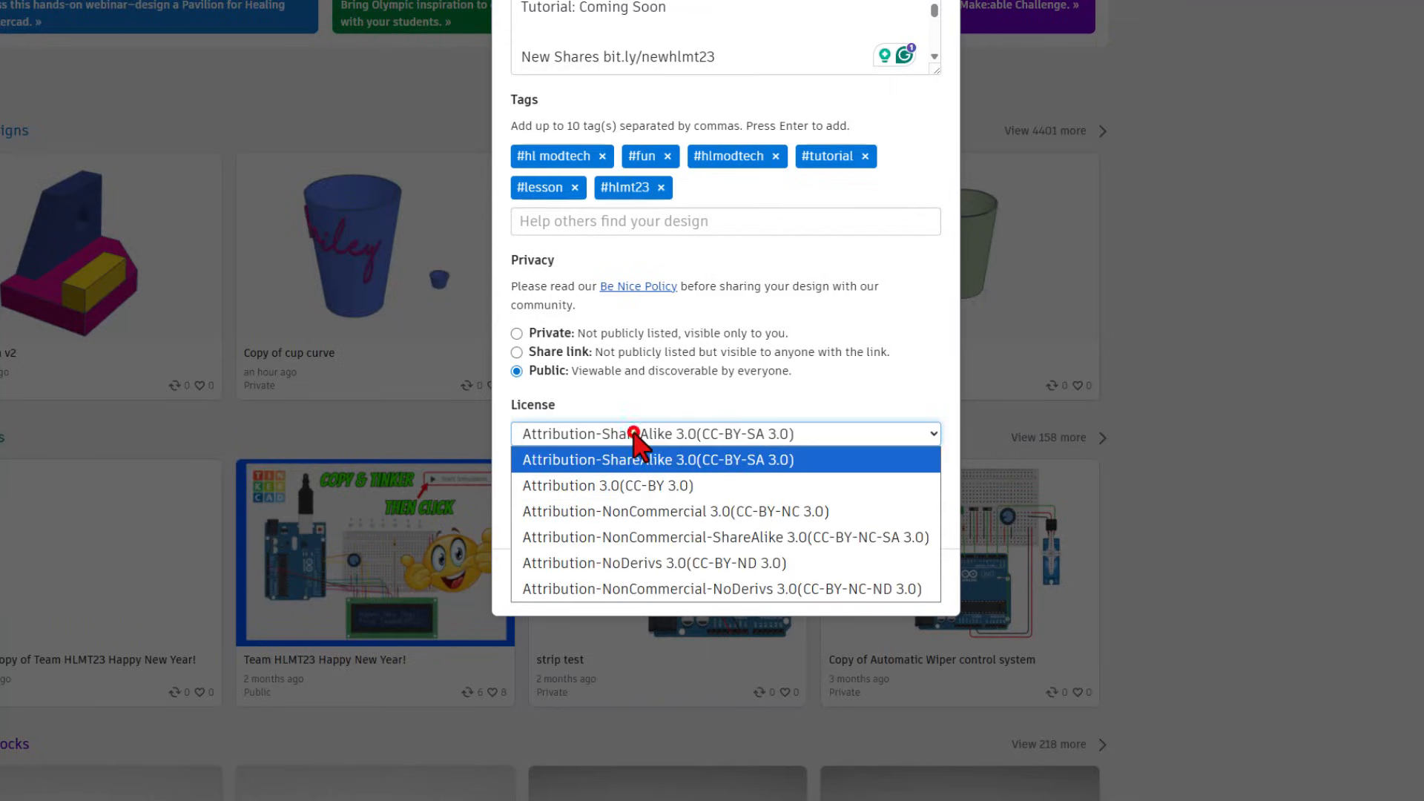
{"action": "left_click", "coordinate": [638, 564]}
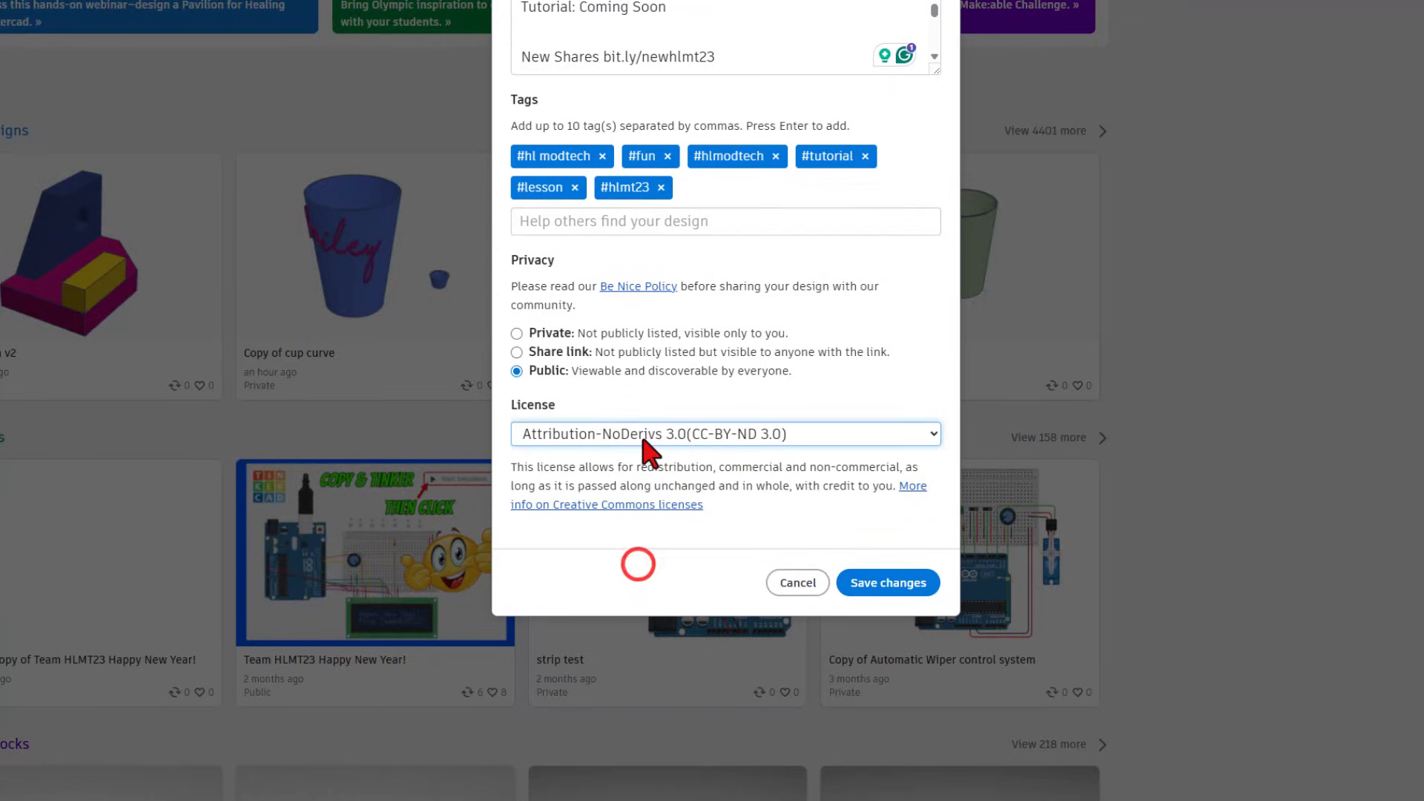
{"action": "left_click", "coordinate": [886, 584]}
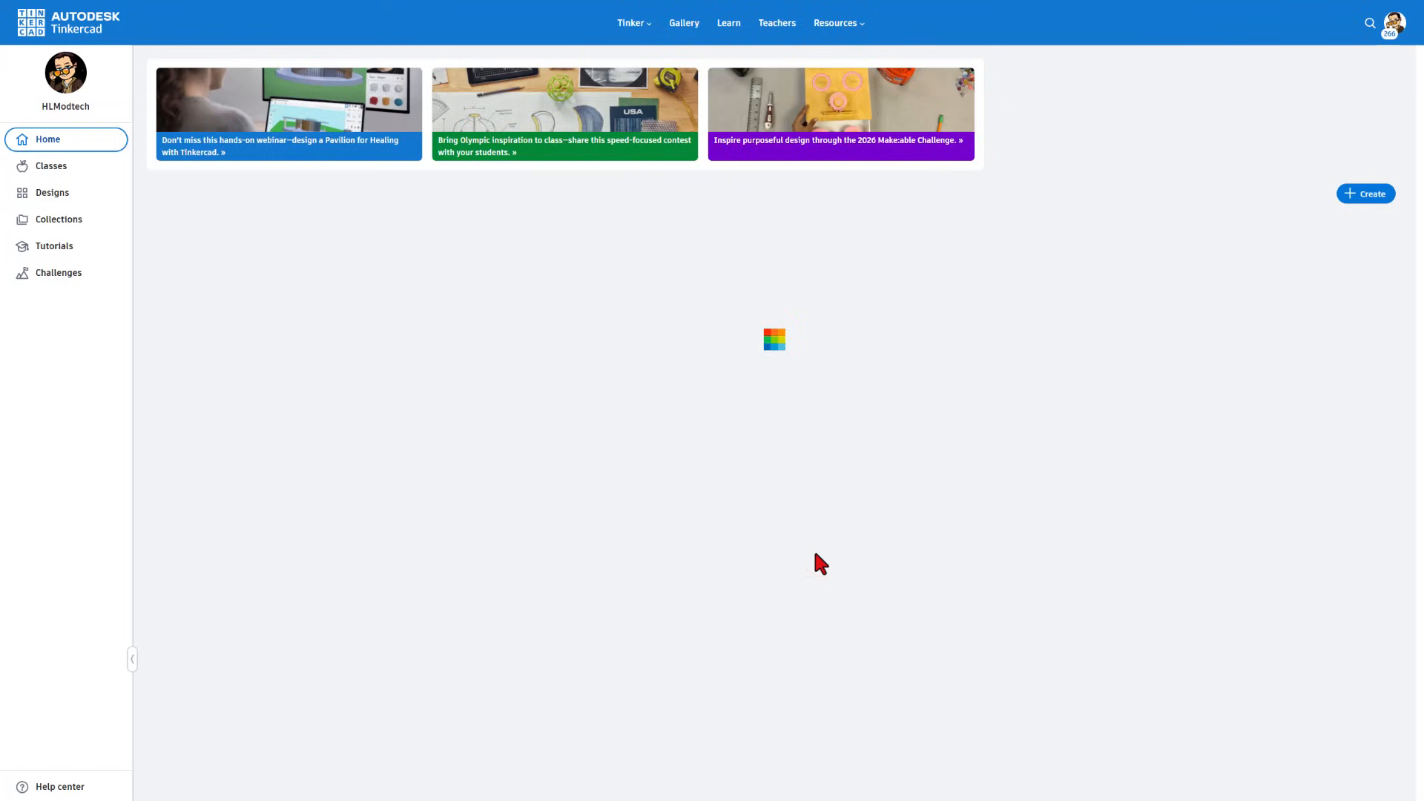
- React Awesome, A+ to the Vintage Race Car staff pick, then view Mini PIP Fidget
{"action": "left_click", "coordinate": [678, 23]}
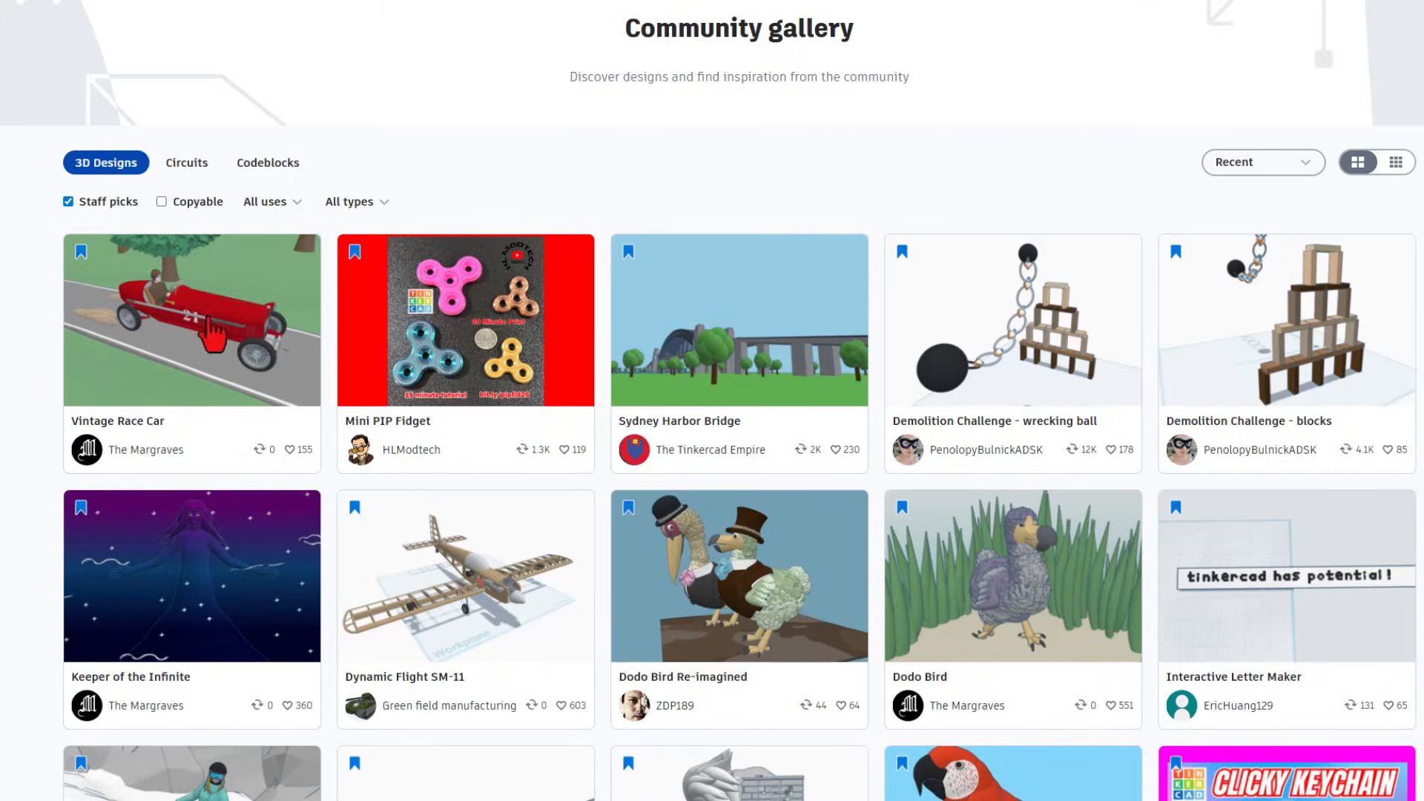
{"action": "left_click", "coordinate": [263, 341]}
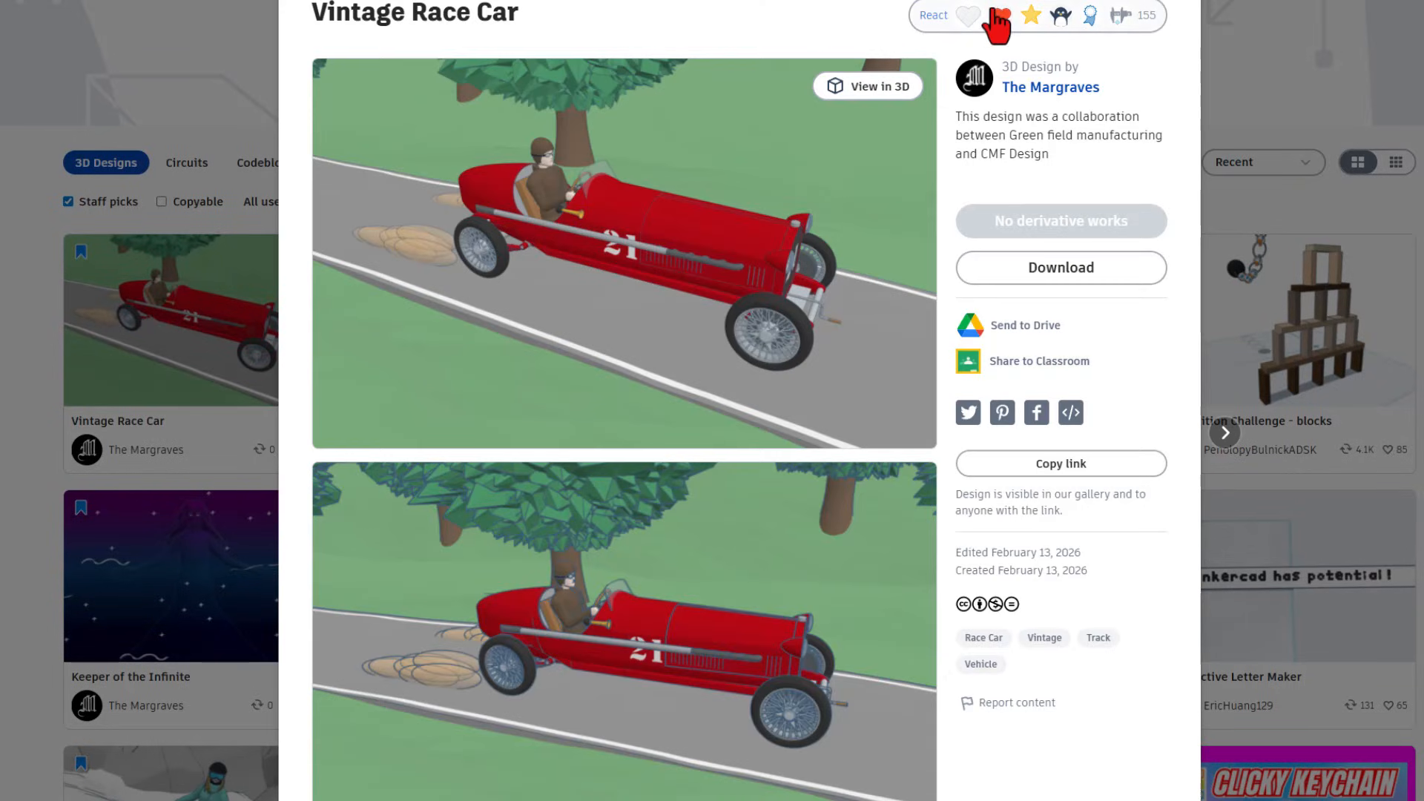
{"action": "left_click", "coordinate": [997, 16]}
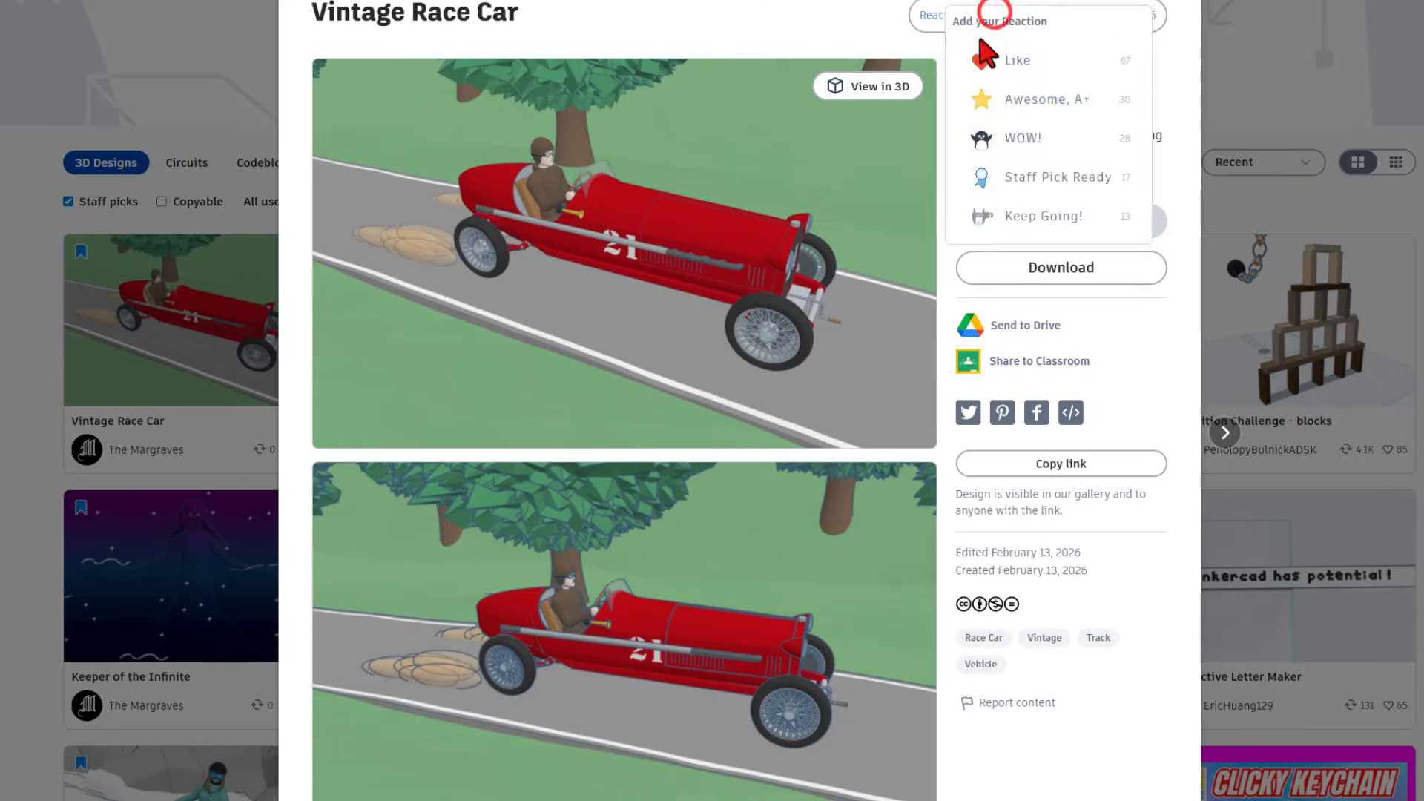
{"action": "left_click", "coordinate": [1027, 96]}
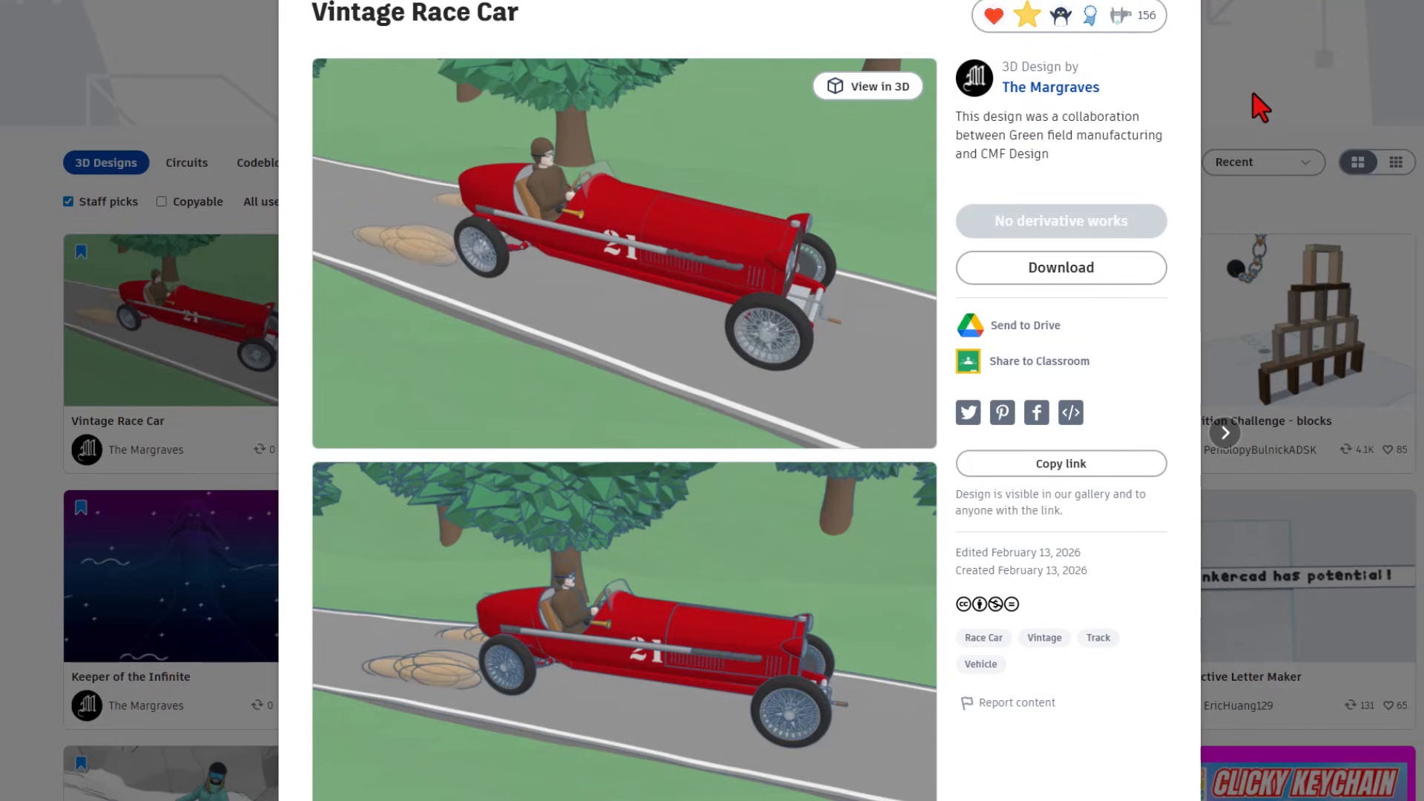
{"action": "left_click", "coordinate": [1245, 115]}
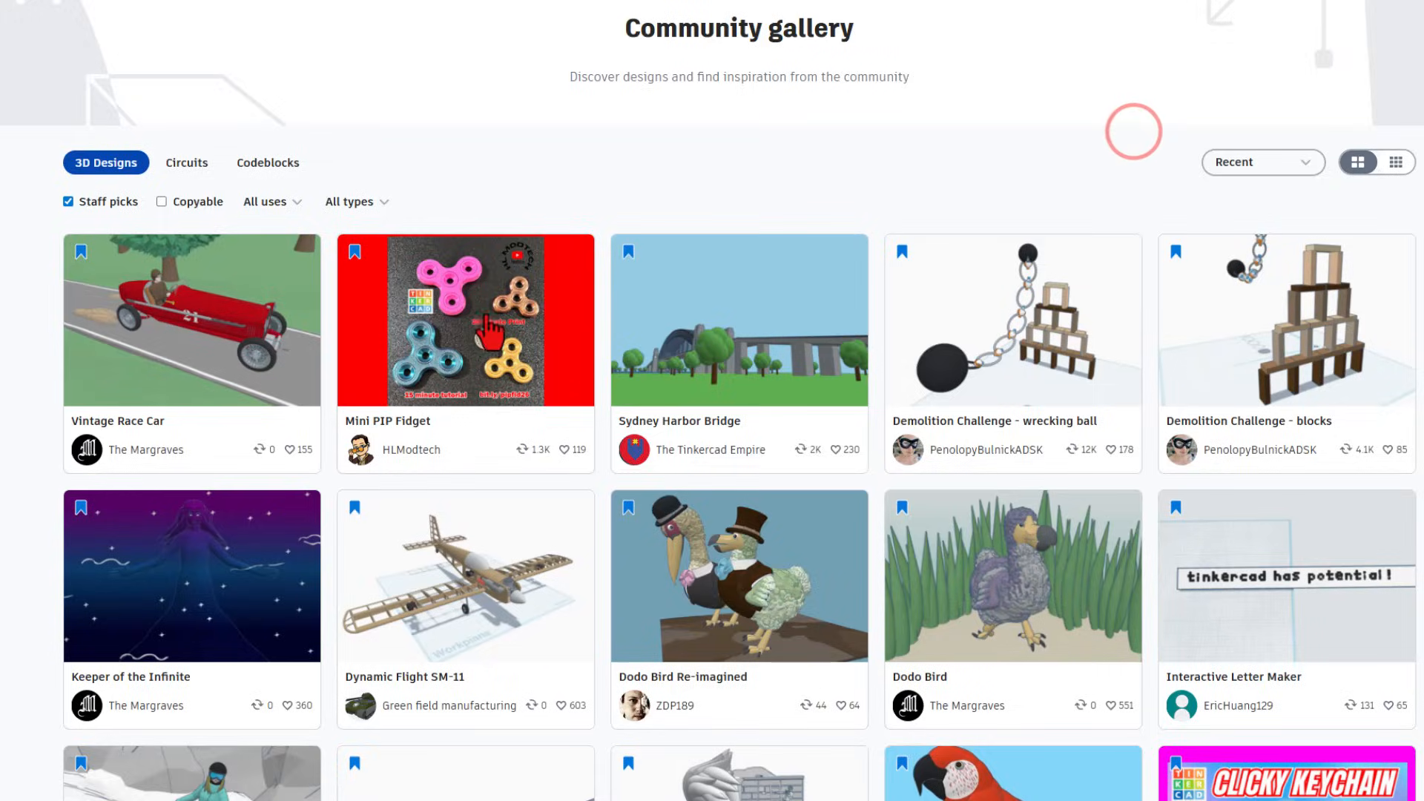
{"action": "left_click", "coordinate": [486, 318]}
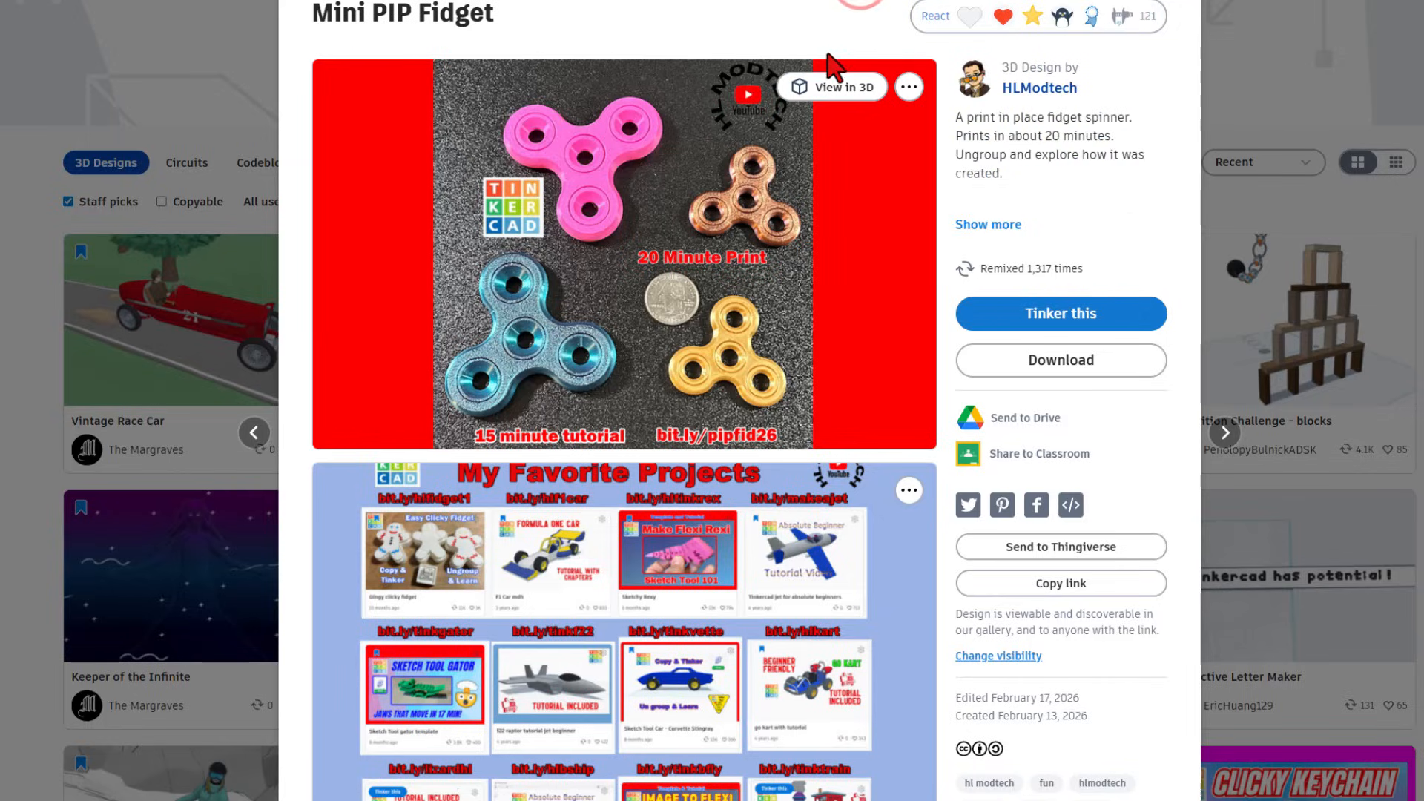
{"action": "left_click", "coordinate": [1161, 1]}
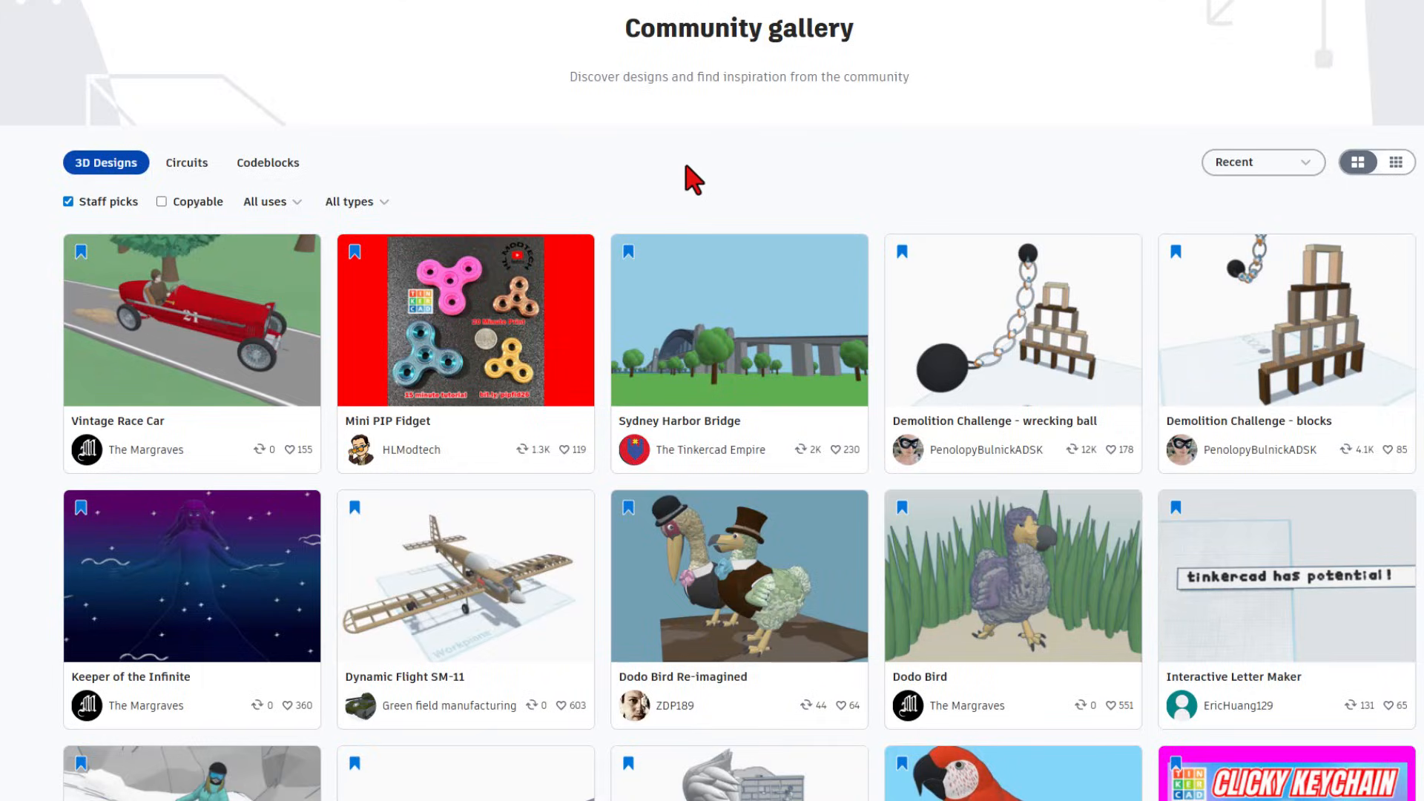
- Turn off Staff picks and react Awesome to SUPER TOMATO CLUB
{"action": "left_click", "coordinate": [67, 201]}
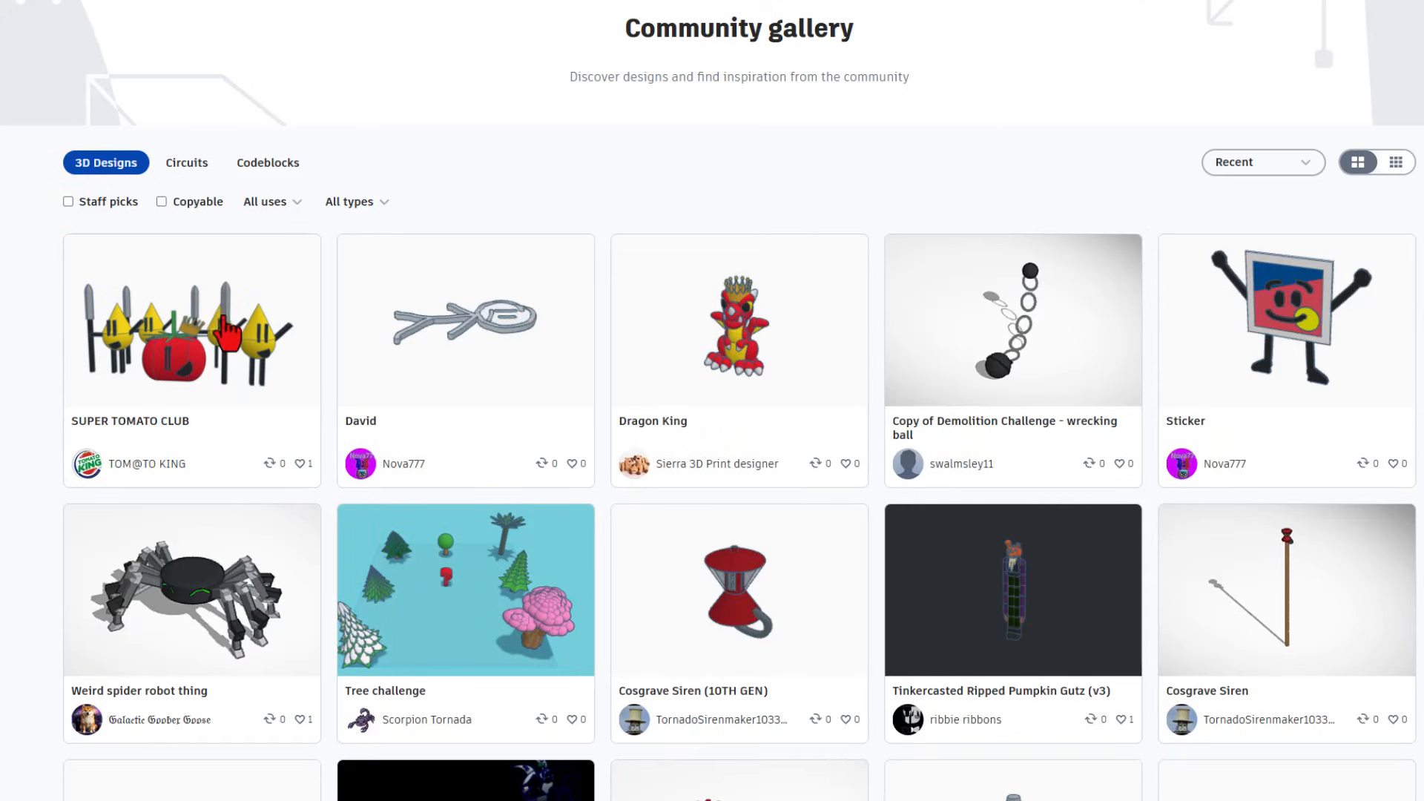
{"action": "left_click", "coordinate": [211, 356]}
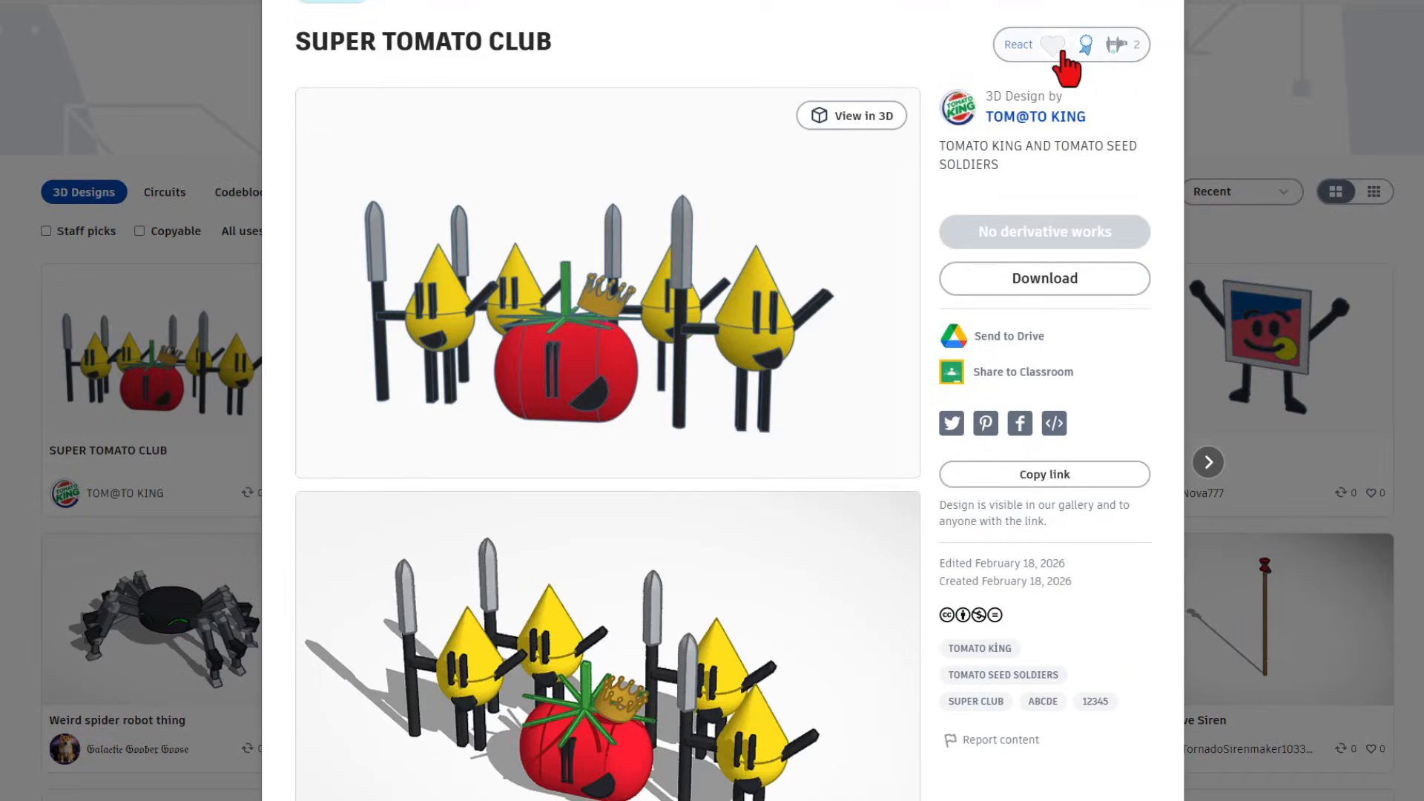
{"action": "left_click", "coordinate": [1060, 48]}
{"action": "left_click", "coordinate": [1057, 122]}
{"action": "left_click", "coordinate": [1235, 87]}
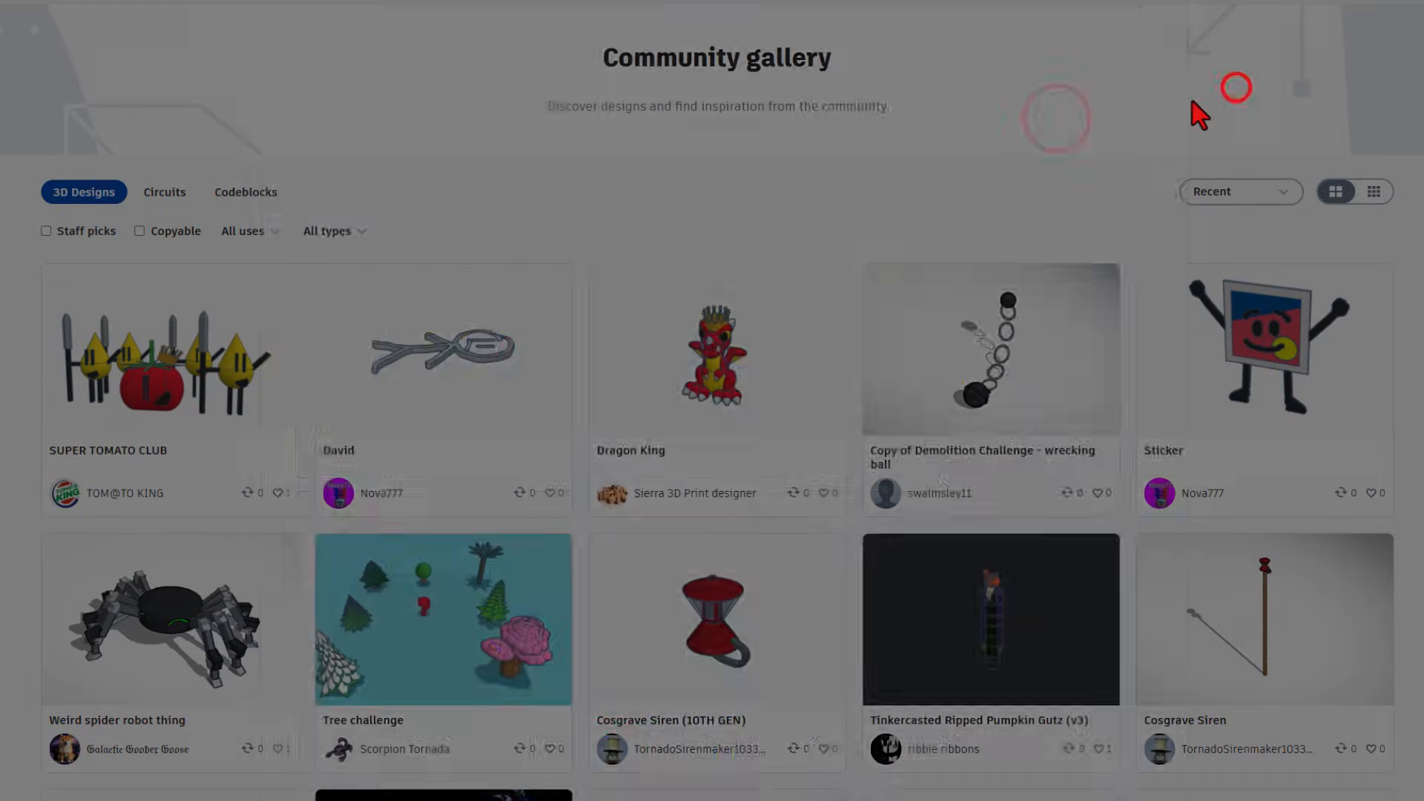
- React Awesome to Dragon King and inspect it in the 3D view
{"action": "left_click", "coordinate": [708, 326]}
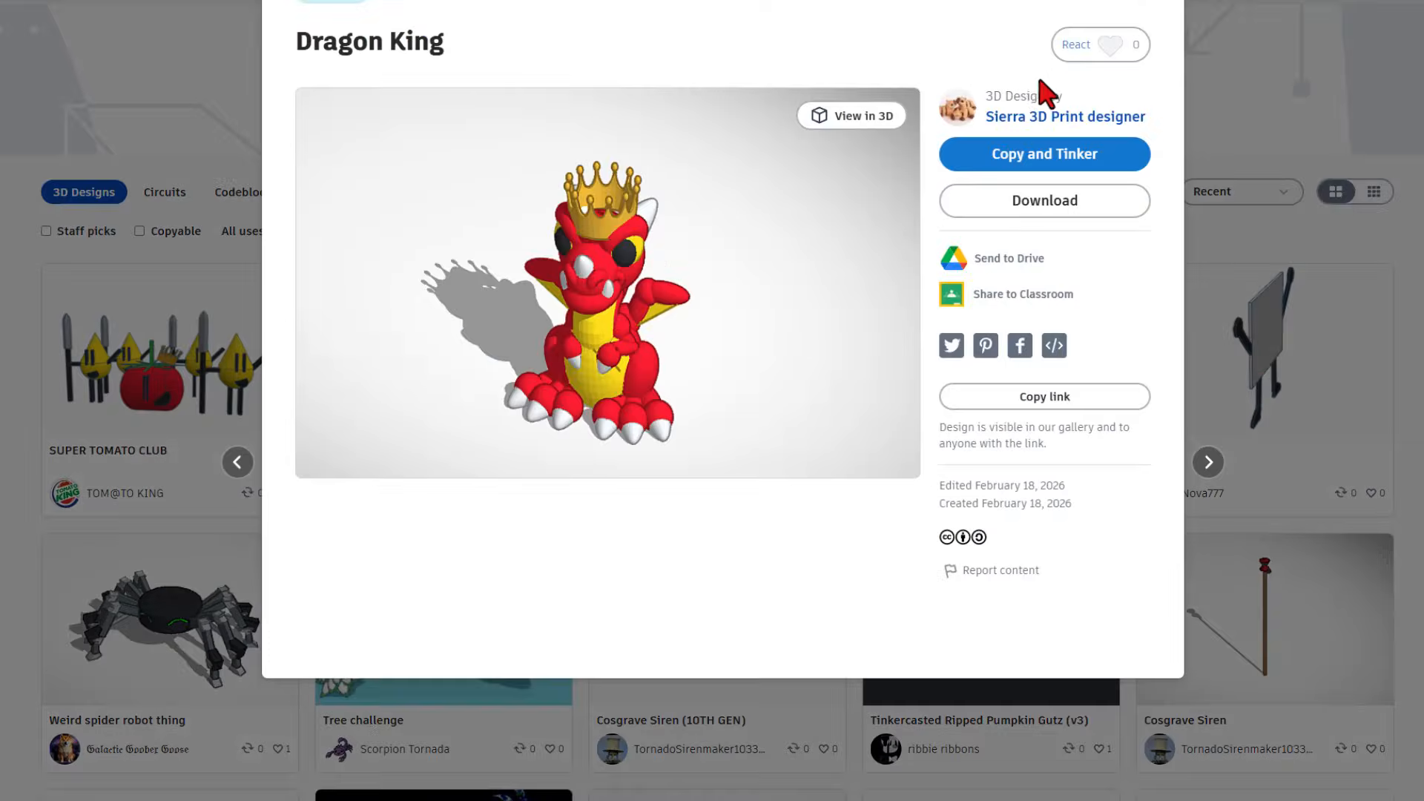
{"action": "left_click", "coordinate": [1110, 46]}
{"action": "left_click", "coordinate": [1035, 126]}
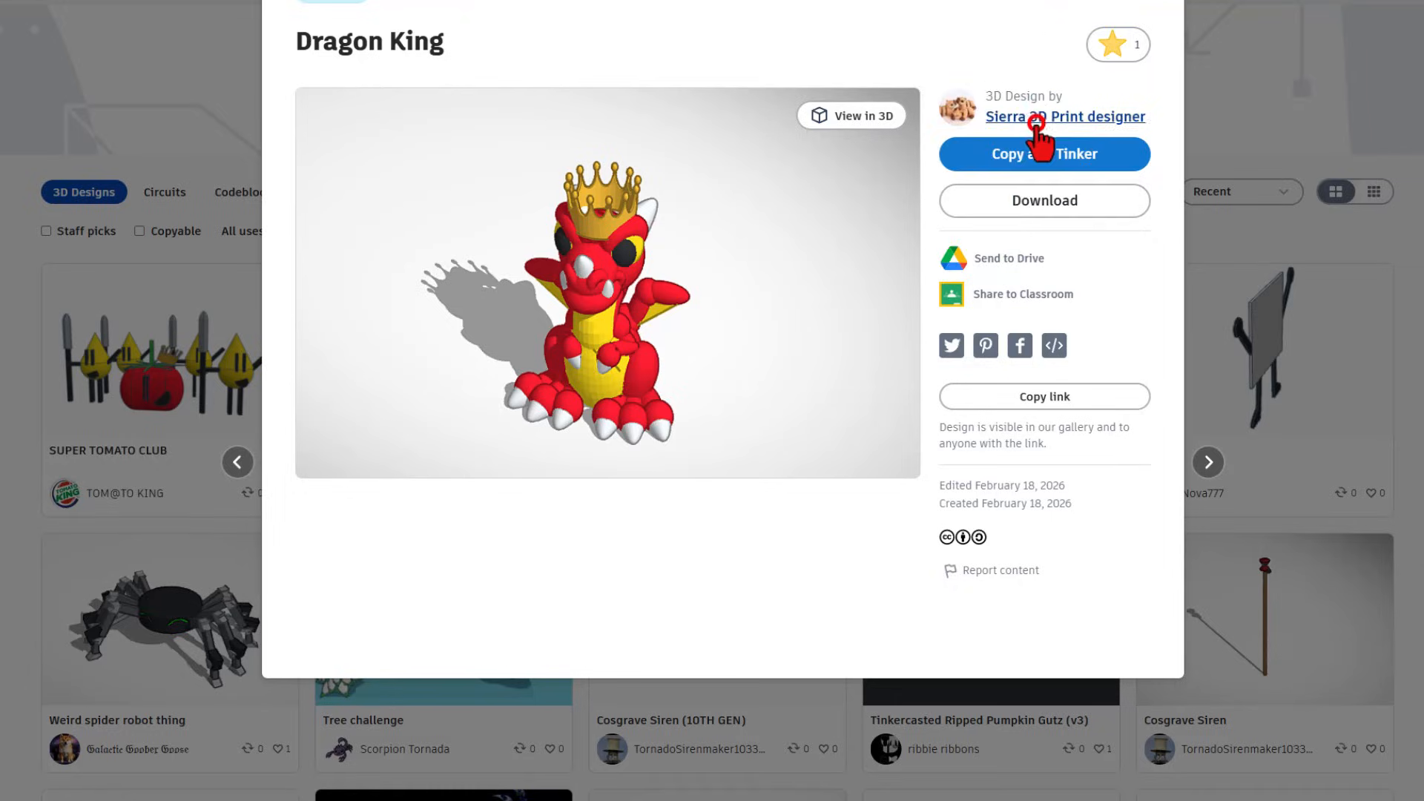
{"action": "left_click", "coordinate": [853, 115]}
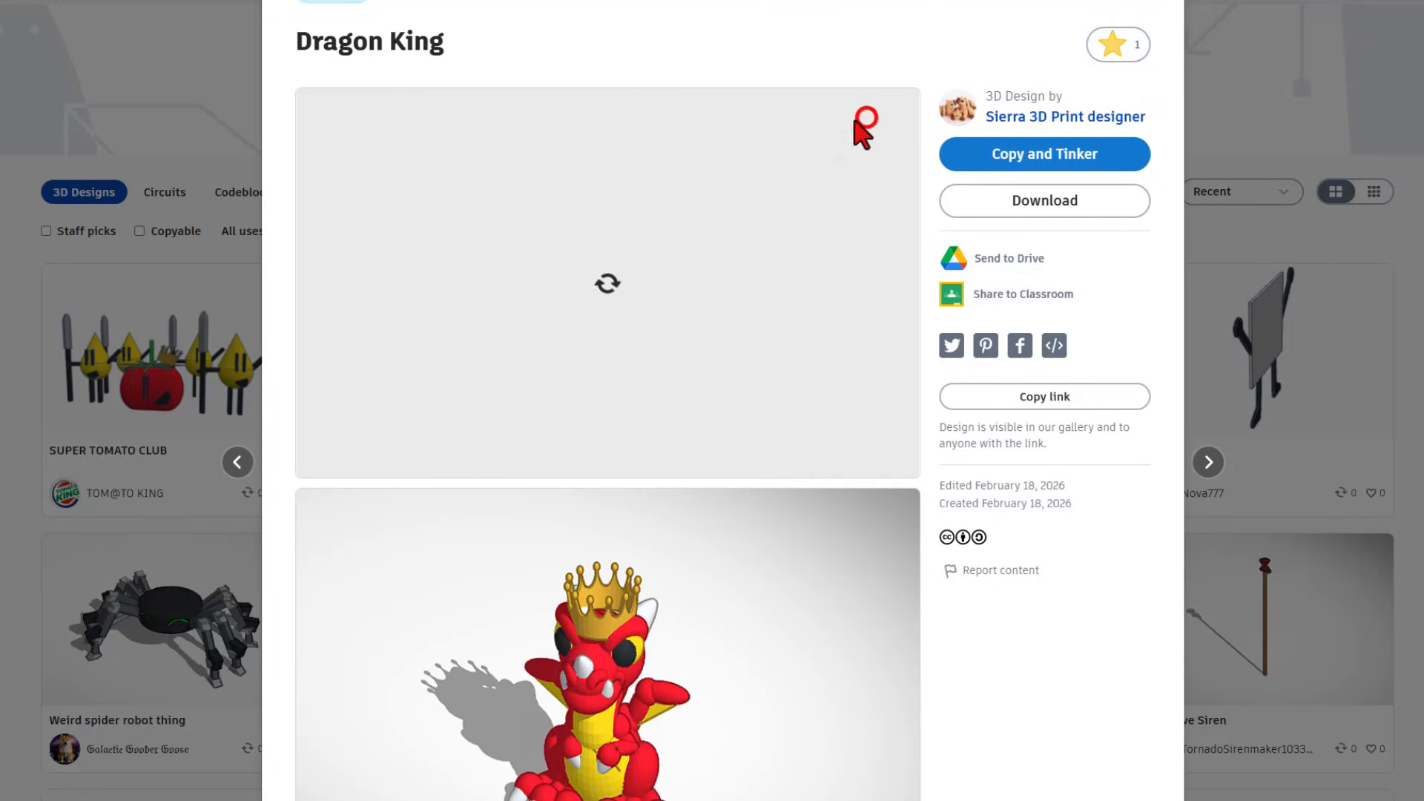
{"action": "left_click_drag", "start_coordinate": [734, 235], "coordinate": [679, 201]}
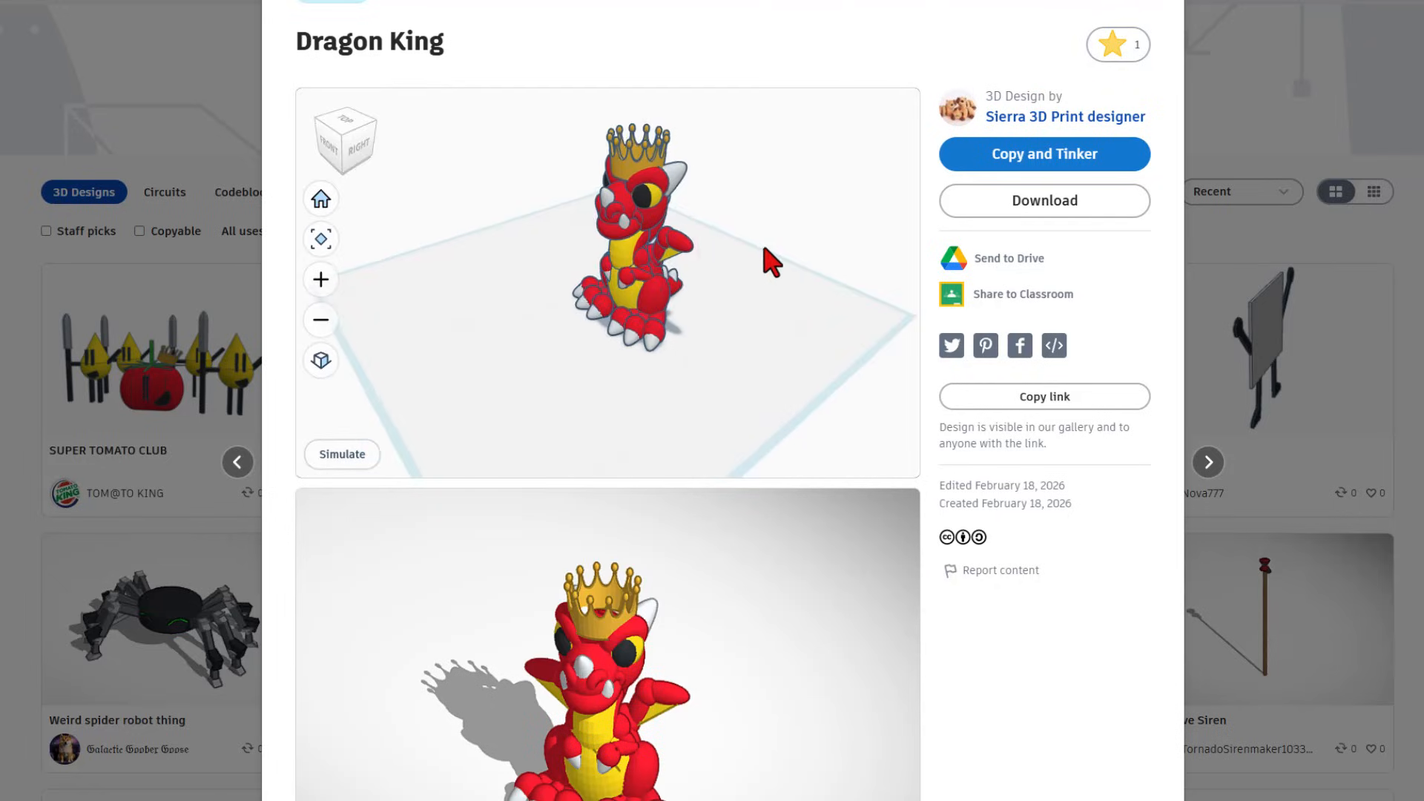
{"action": "left_click_drag", "start_coordinate": [756, 254], "coordinate": [813, 279]}
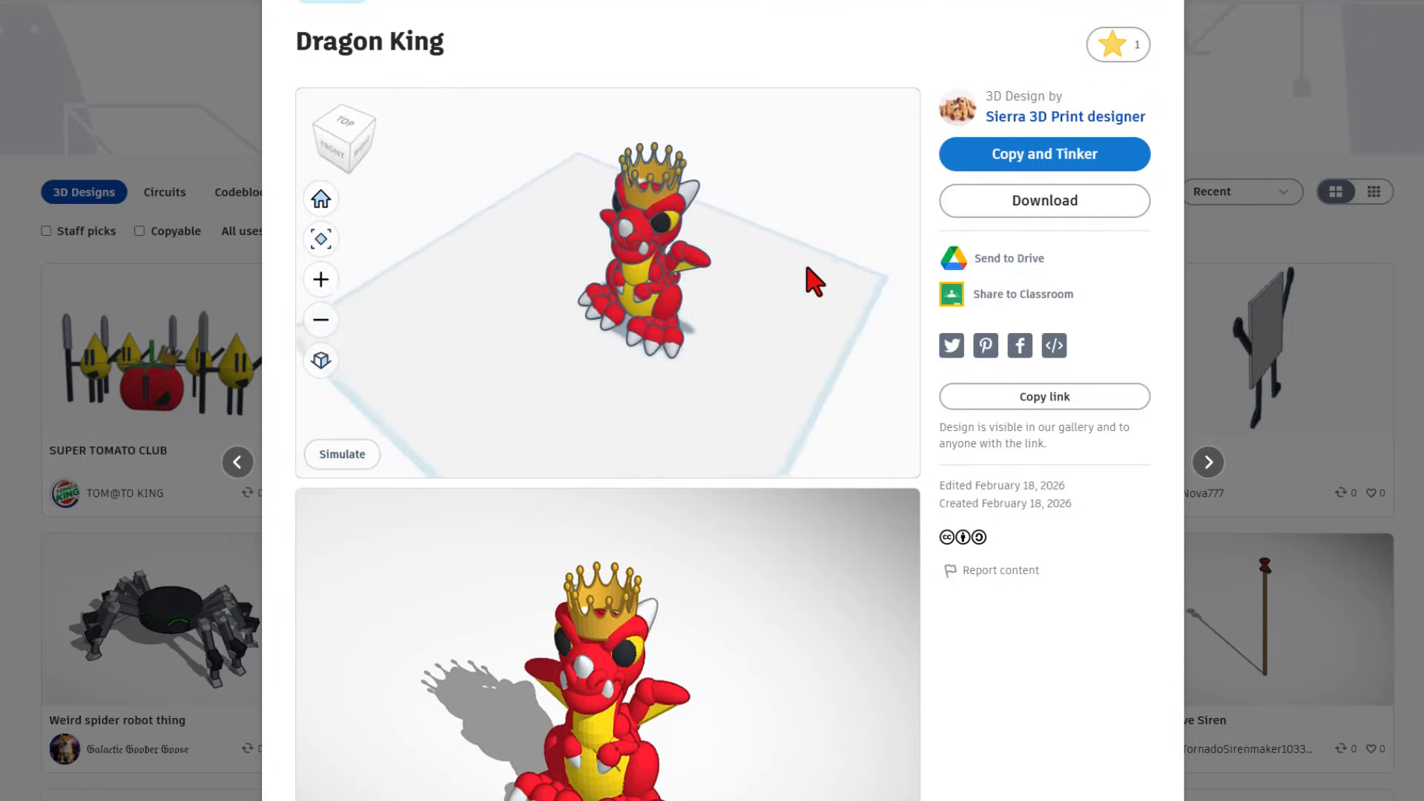
{"action": "left_click", "coordinate": [1138, 11]}
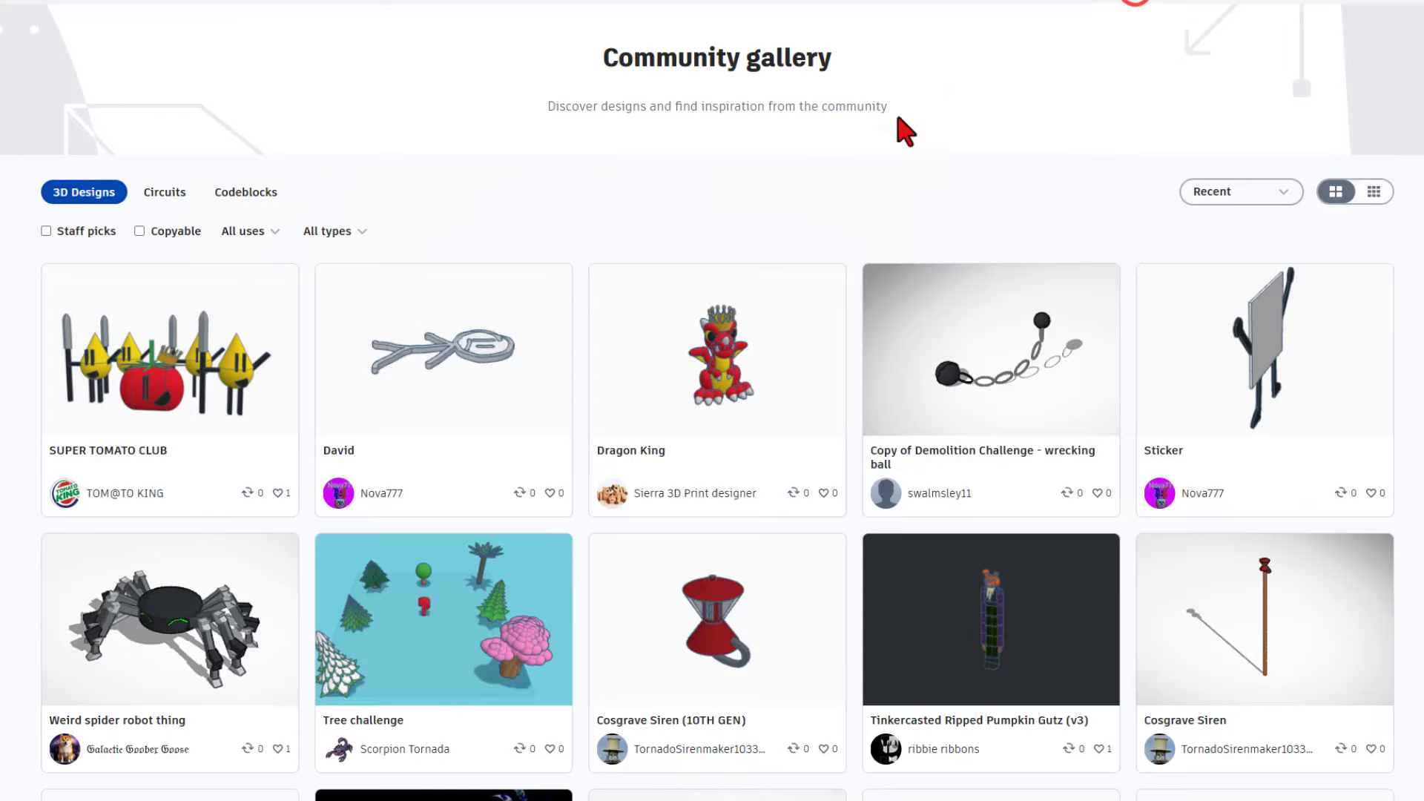
- Add a reaction to Weird spider robot thing, ending with a heart
{"action": "left_click", "coordinate": [157, 628]}
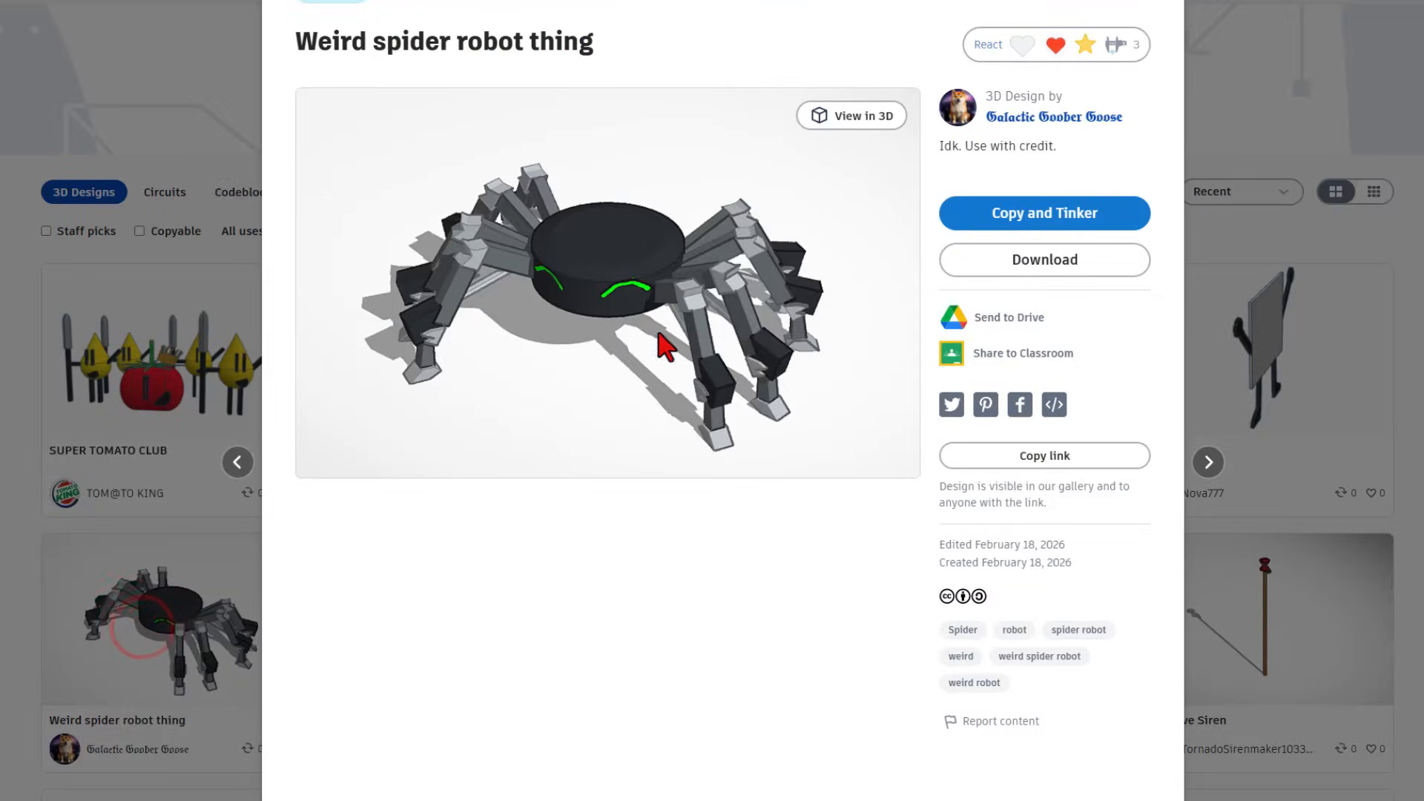
{"action": "left_click", "coordinate": [1056, 48]}
{"action": "left_click", "coordinate": [1027, 130]}
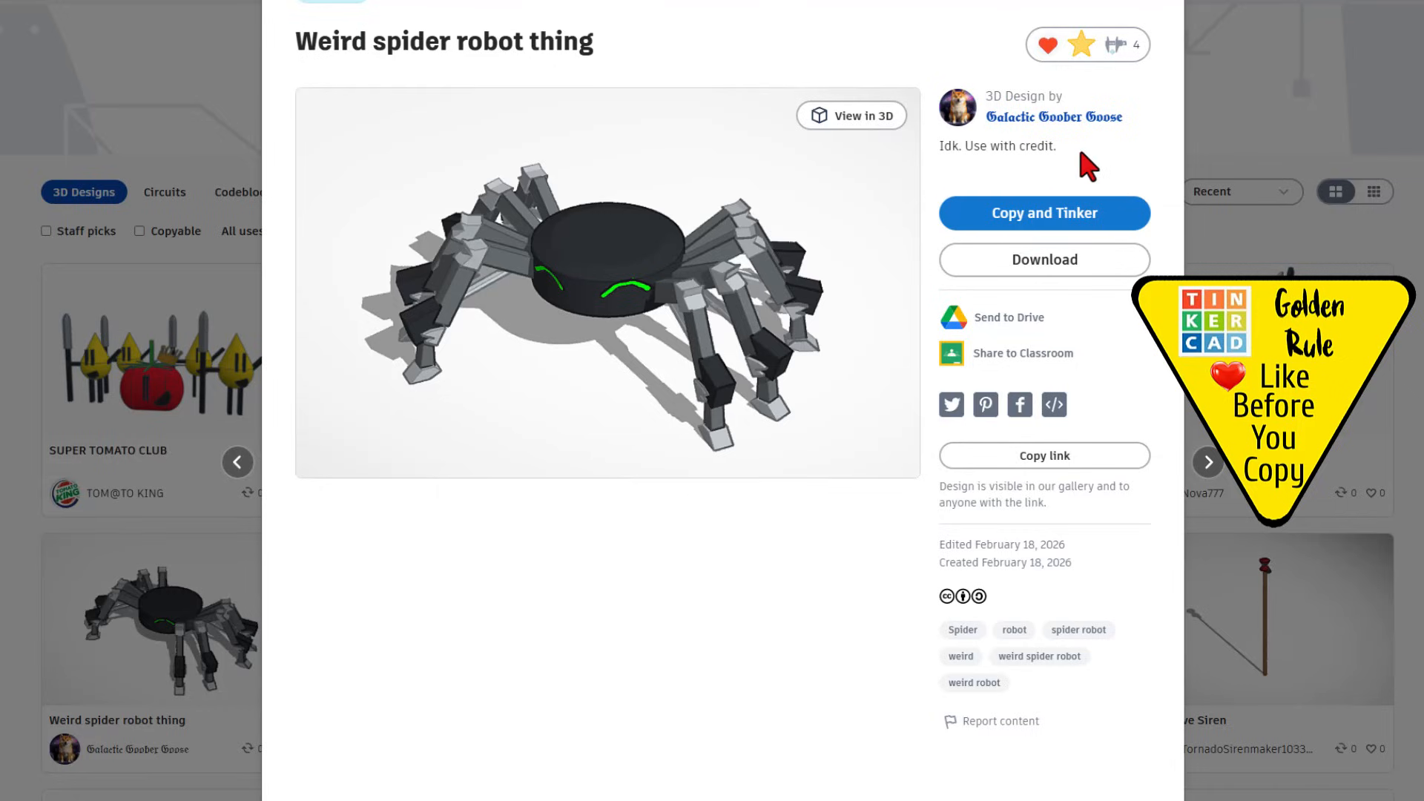
{"action": "left_click", "coordinate": [1118, 46]}
{"action": "left_click", "coordinate": [1020, 182]}
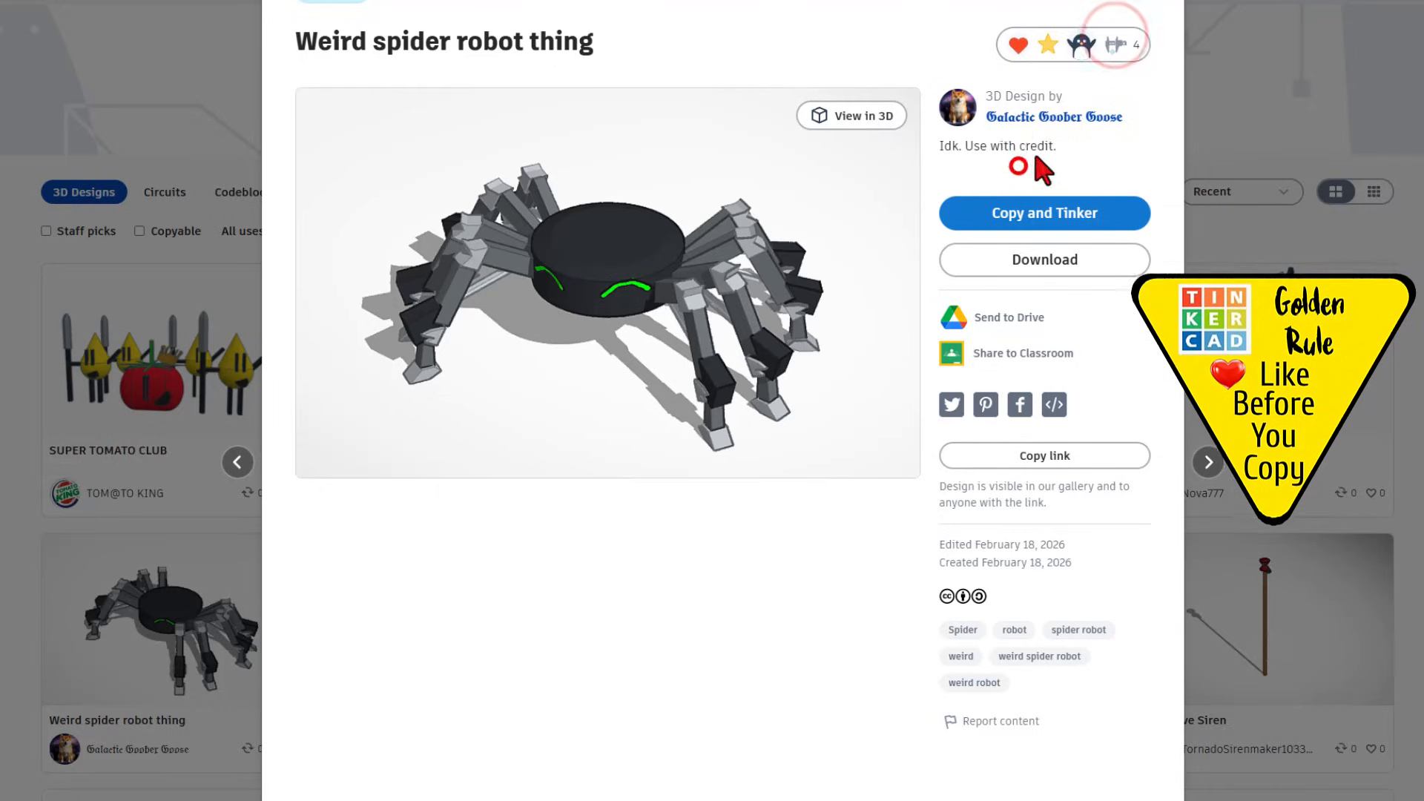
{"action": "left_click", "coordinate": [1204, 94]}
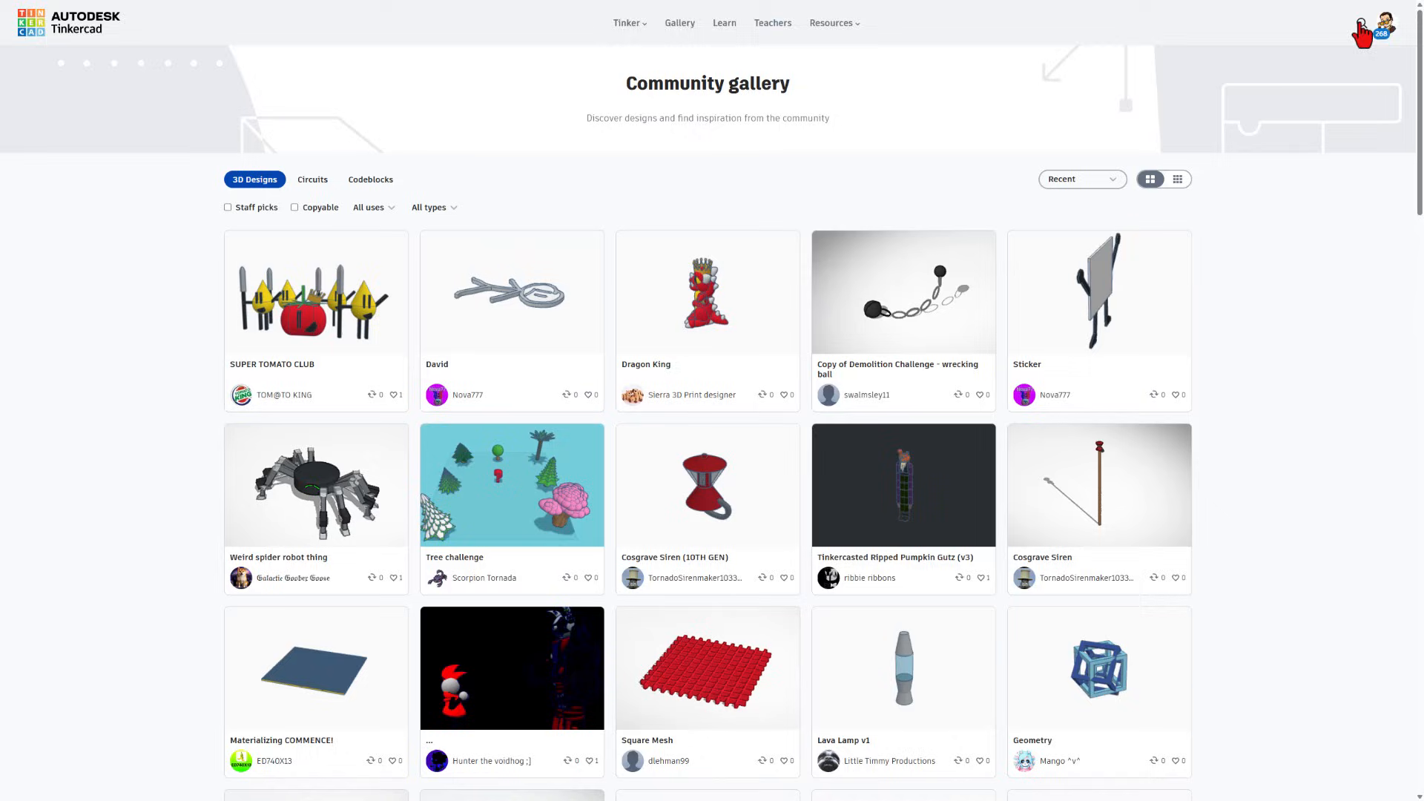
- Search community designs for hlmt23 and view the hlmt23 110226 entry
{"action": "left_click", "coordinate": [1360, 22]}
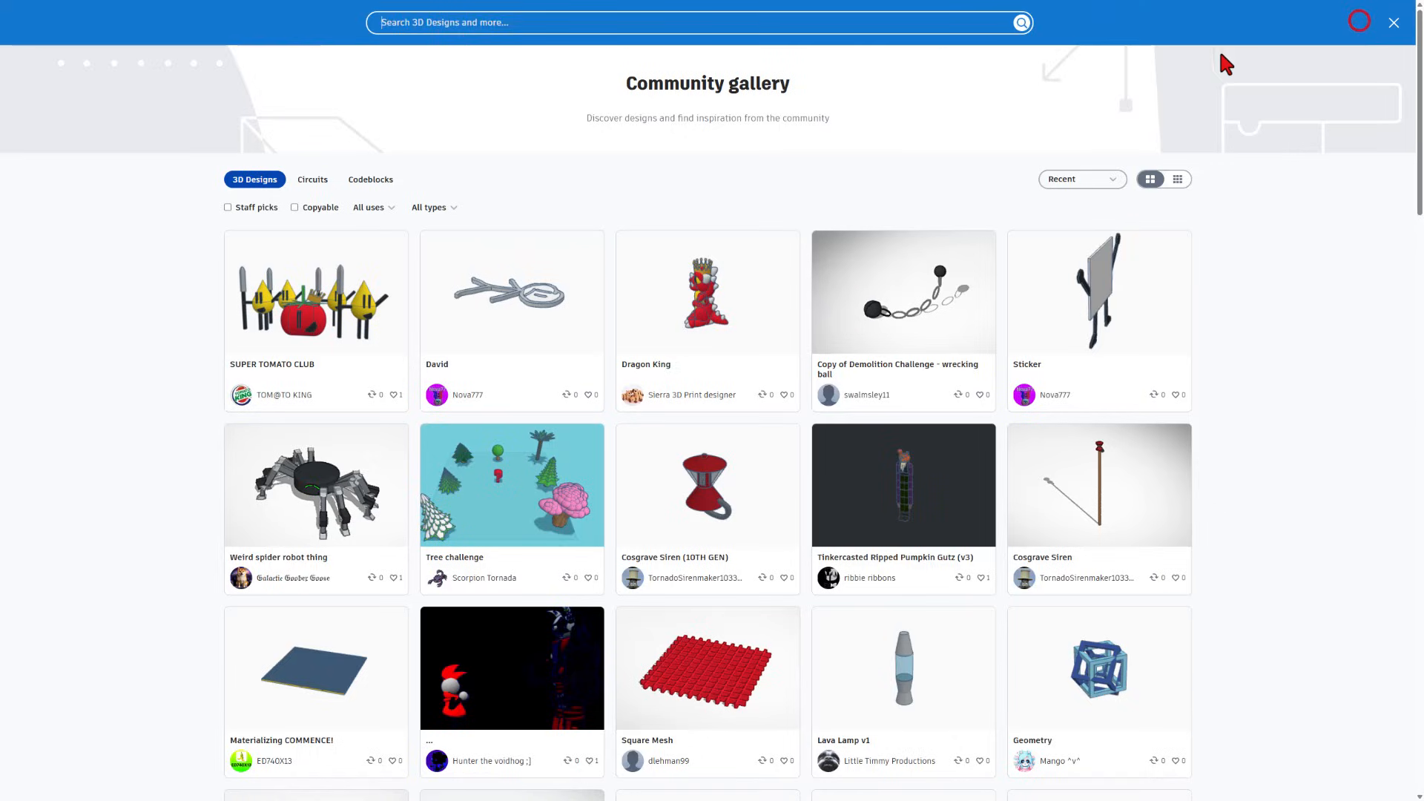
{"action": "left_click", "coordinate": [938, 27]}
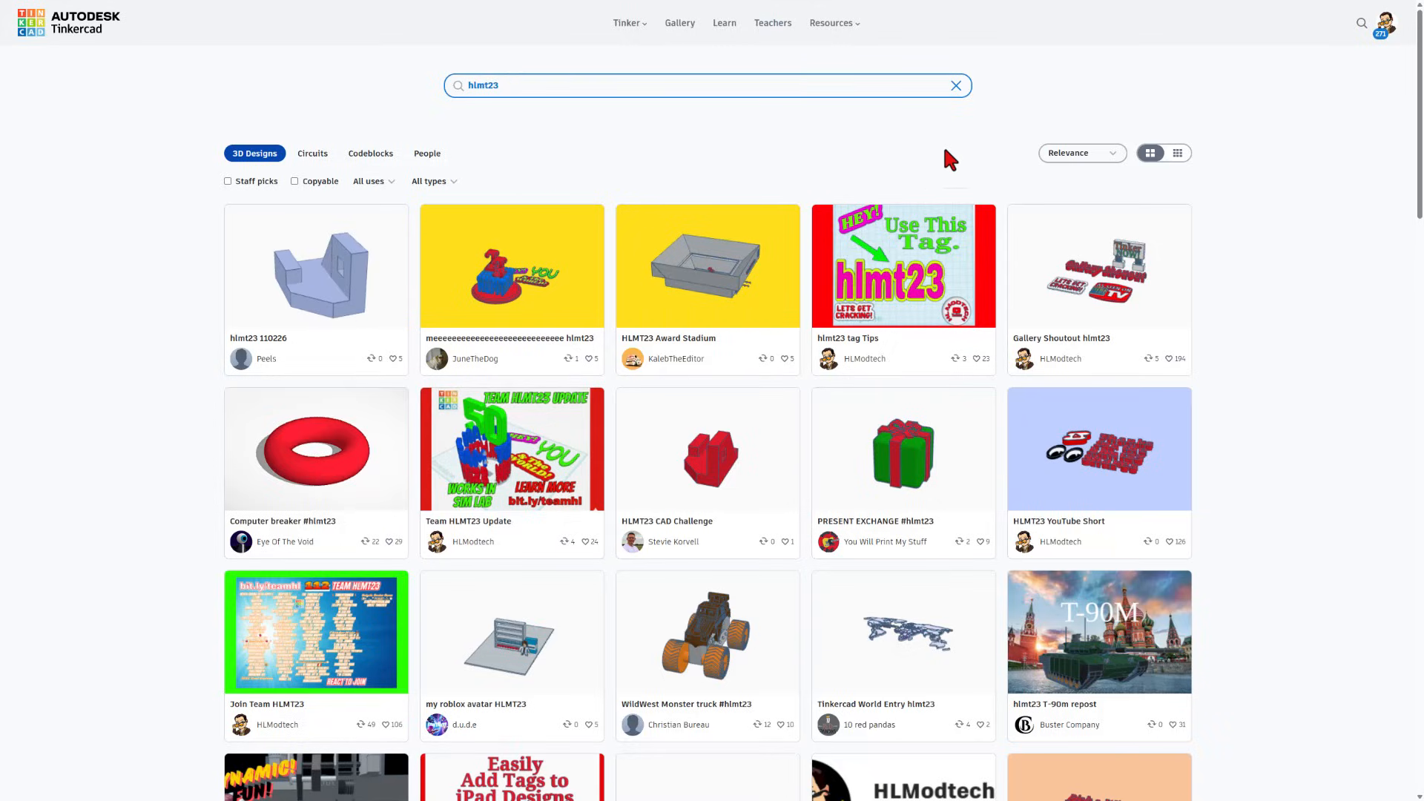
{"action": "left_click", "coordinate": [363, 266]}
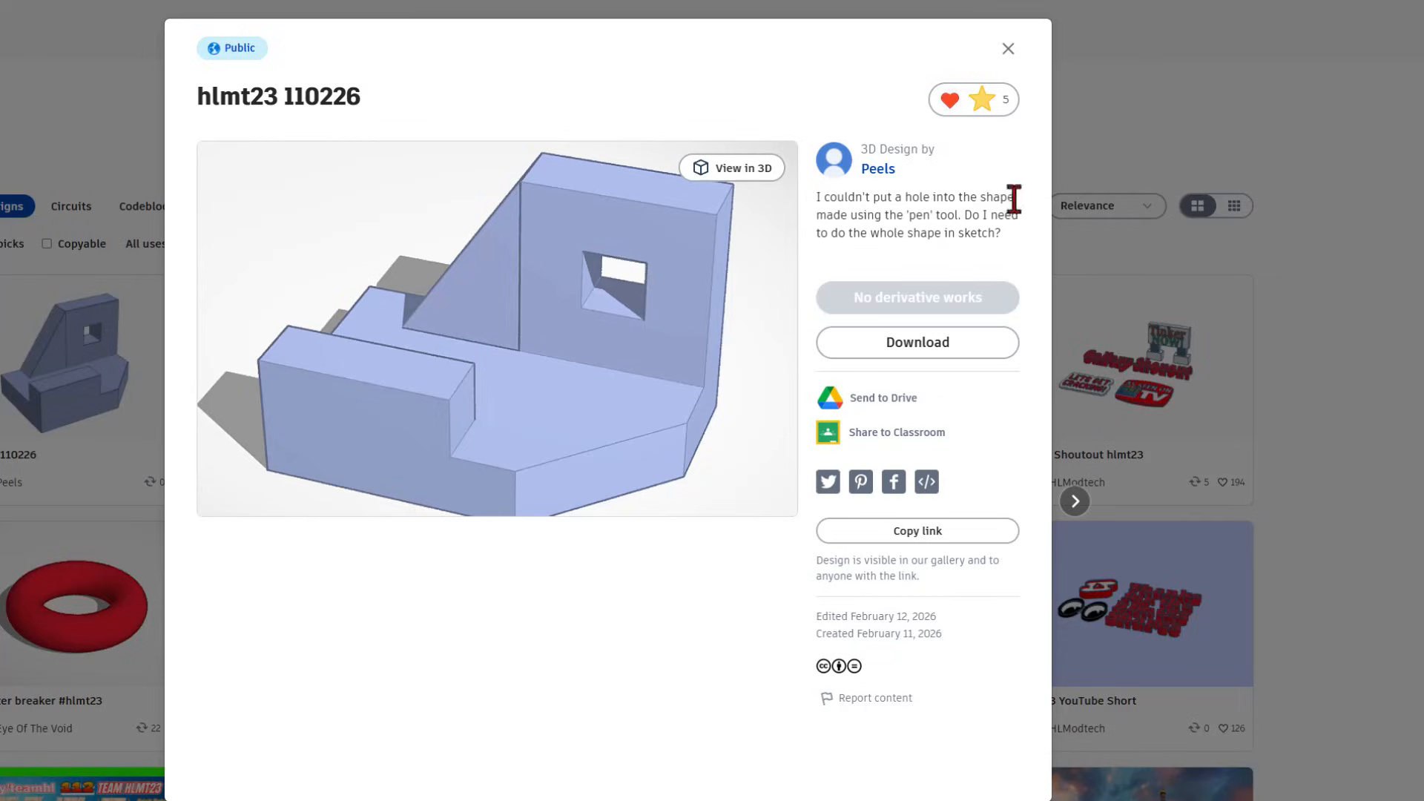
{"action": "left_click", "coordinate": [1008, 49]}
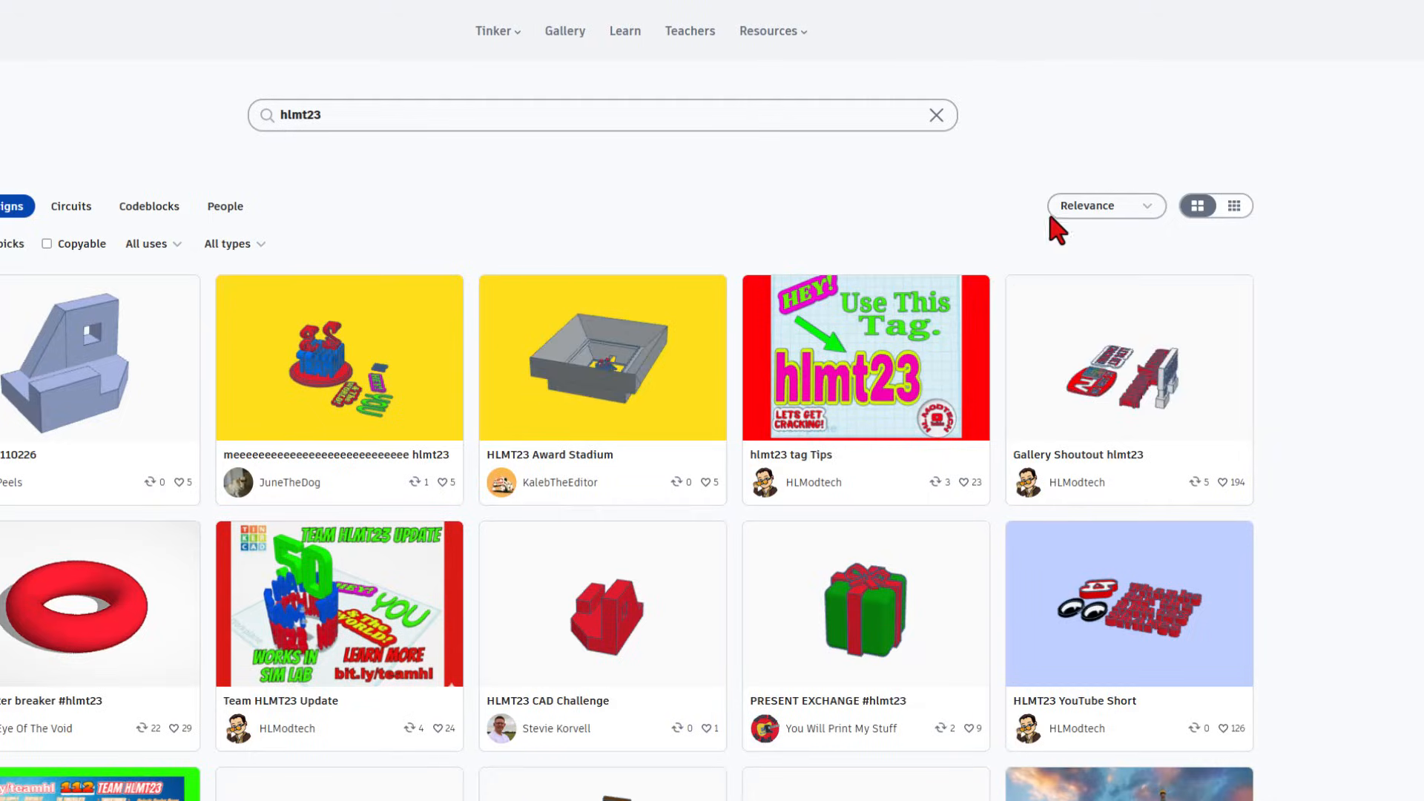
{"action": "left_click", "coordinate": [1086, 207]}
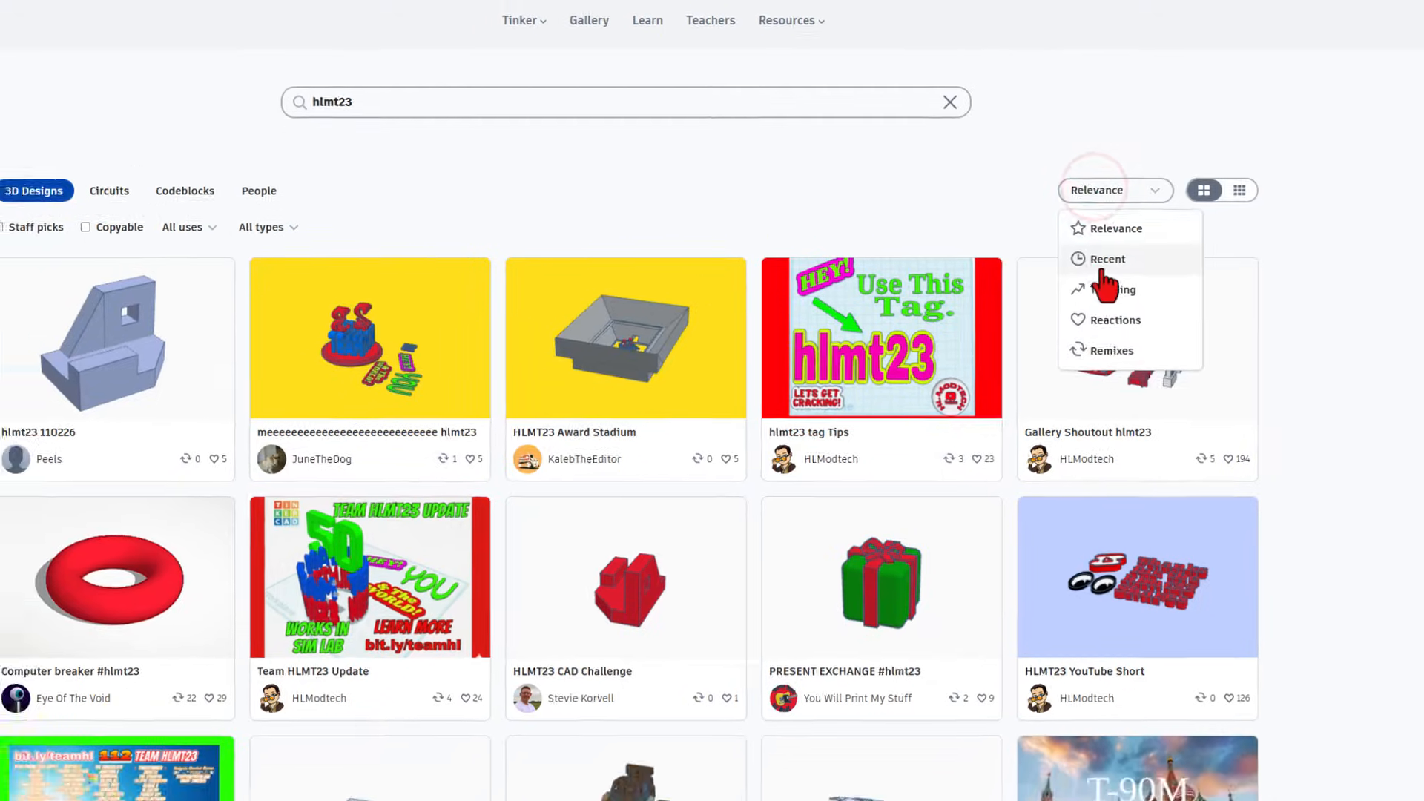
- Sort hlmt23 results by most recent and view the cube mdh v2, Curling and Im Back! designs
{"action": "left_click", "coordinate": [1095, 274]}
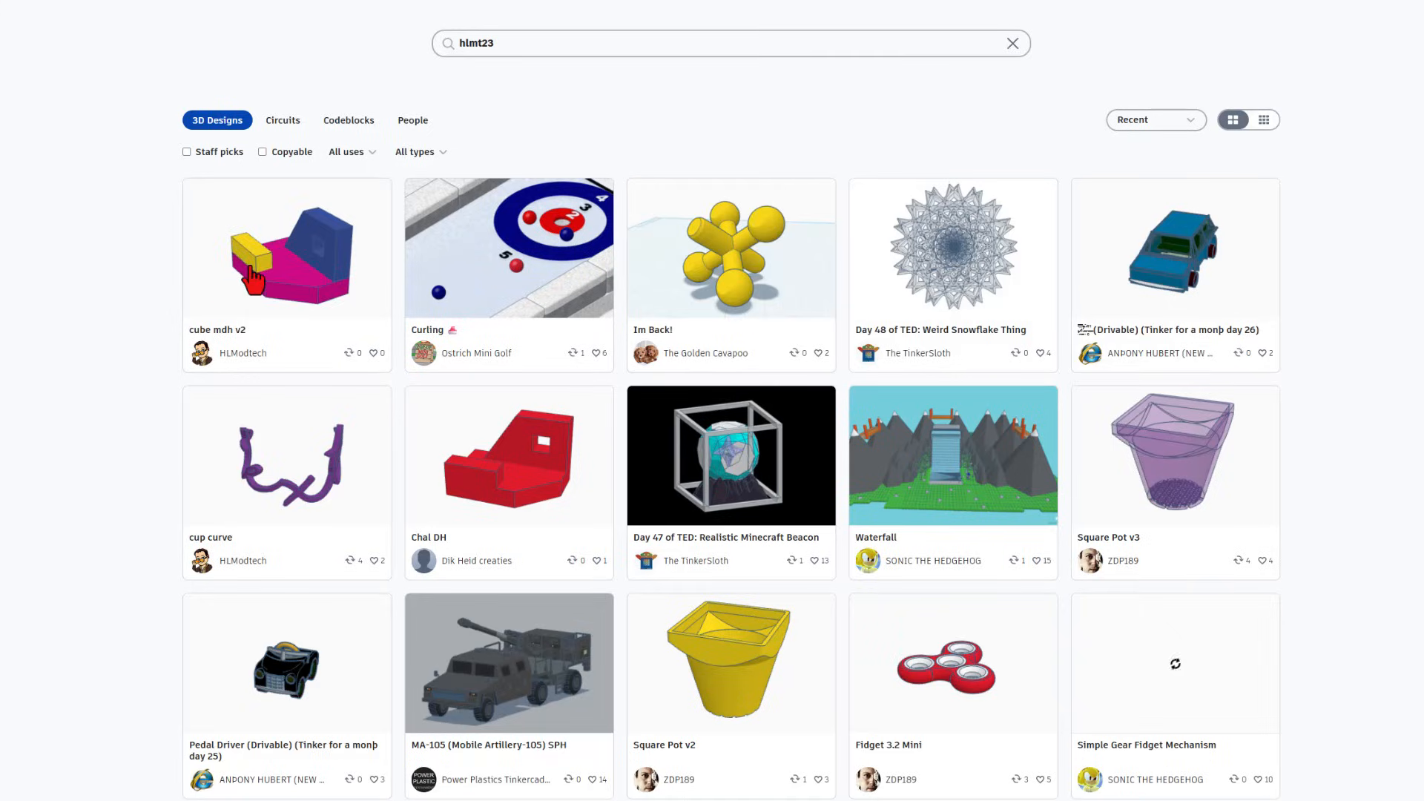
{"action": "left_click", "coordinate": [296, 258]}
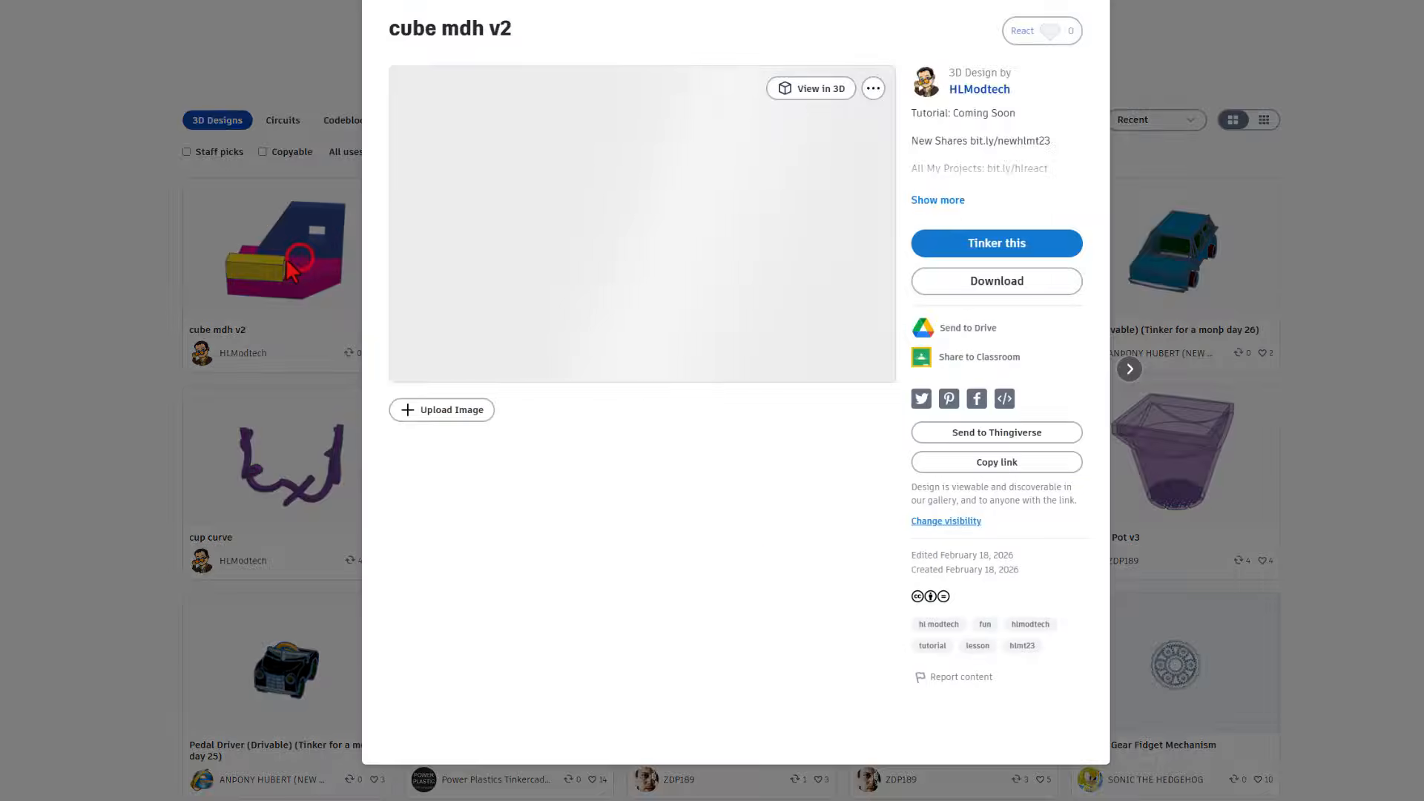
{"action": "left_click", "coordinate": [286, 281]}
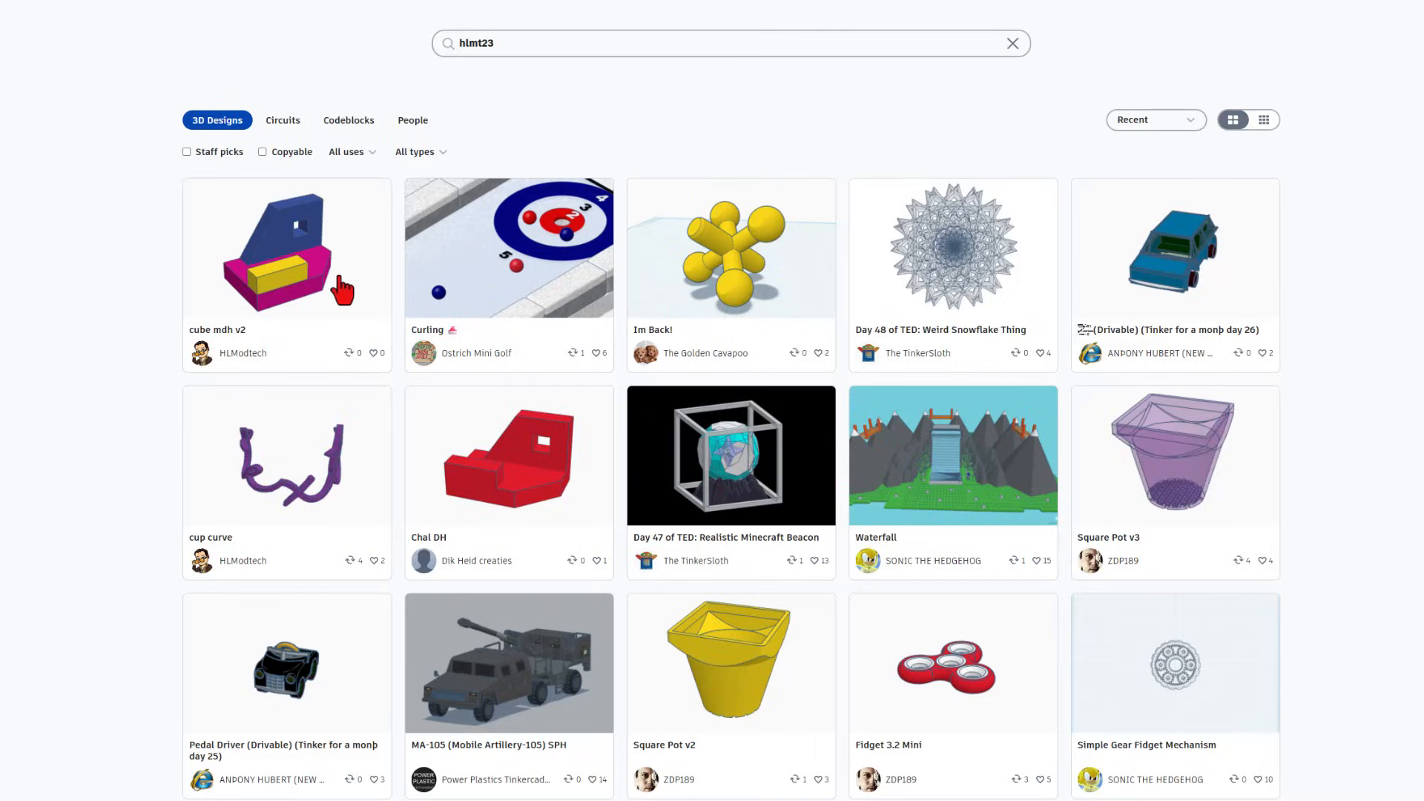
{"action": "left_click", "coordinate": [530, 257]}
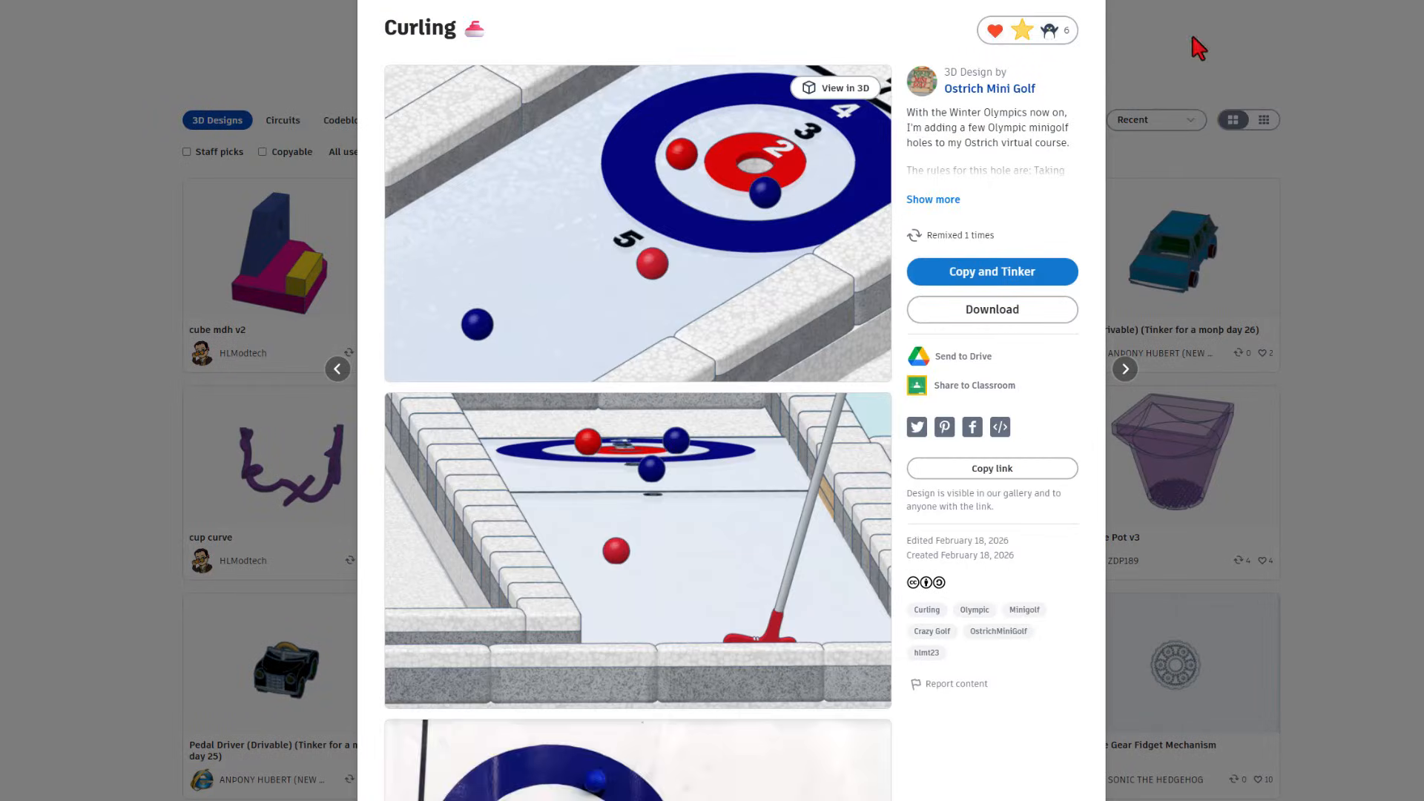
{"action": "left_click", "coordinate": [1191, 35]}
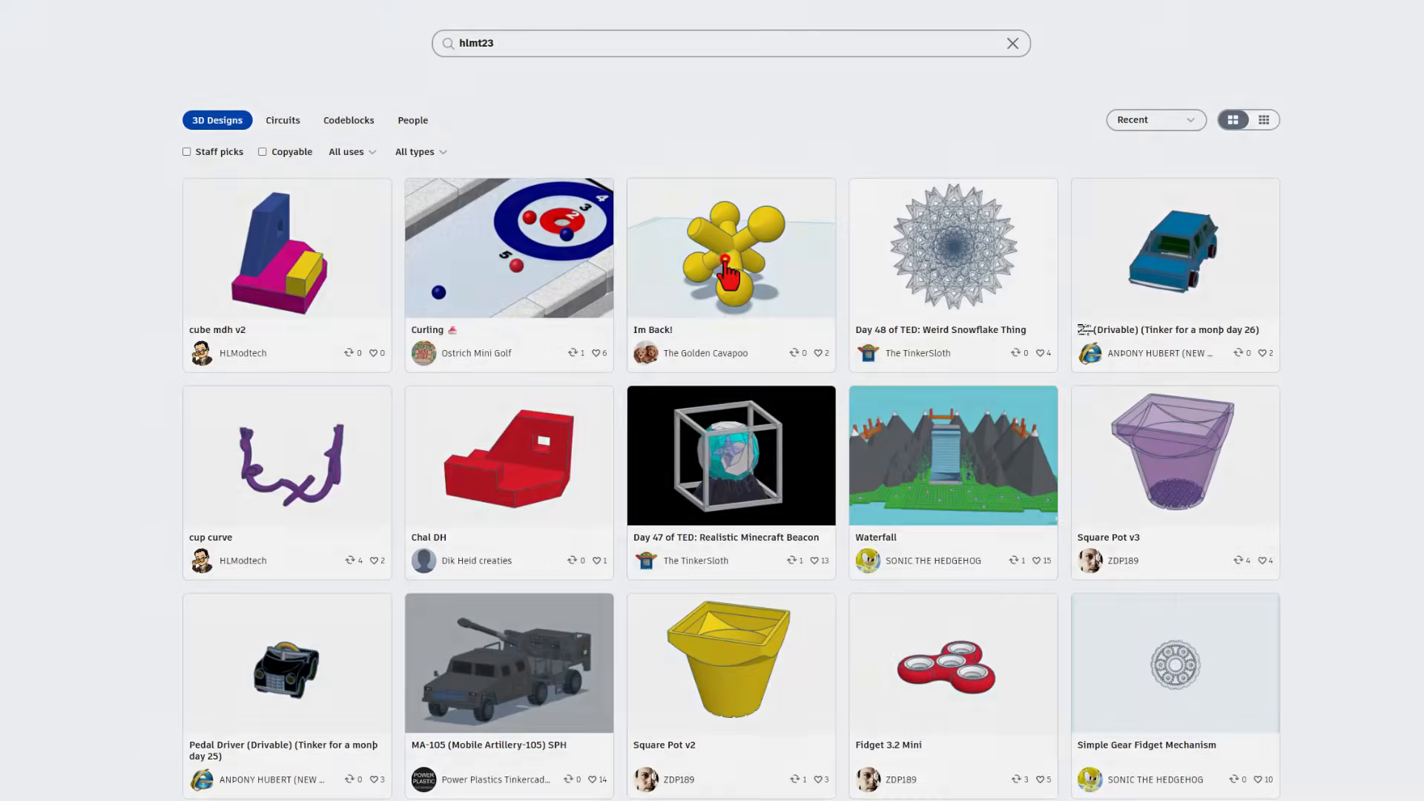
{"action": "left_click", "coordinate": [726, 264]}
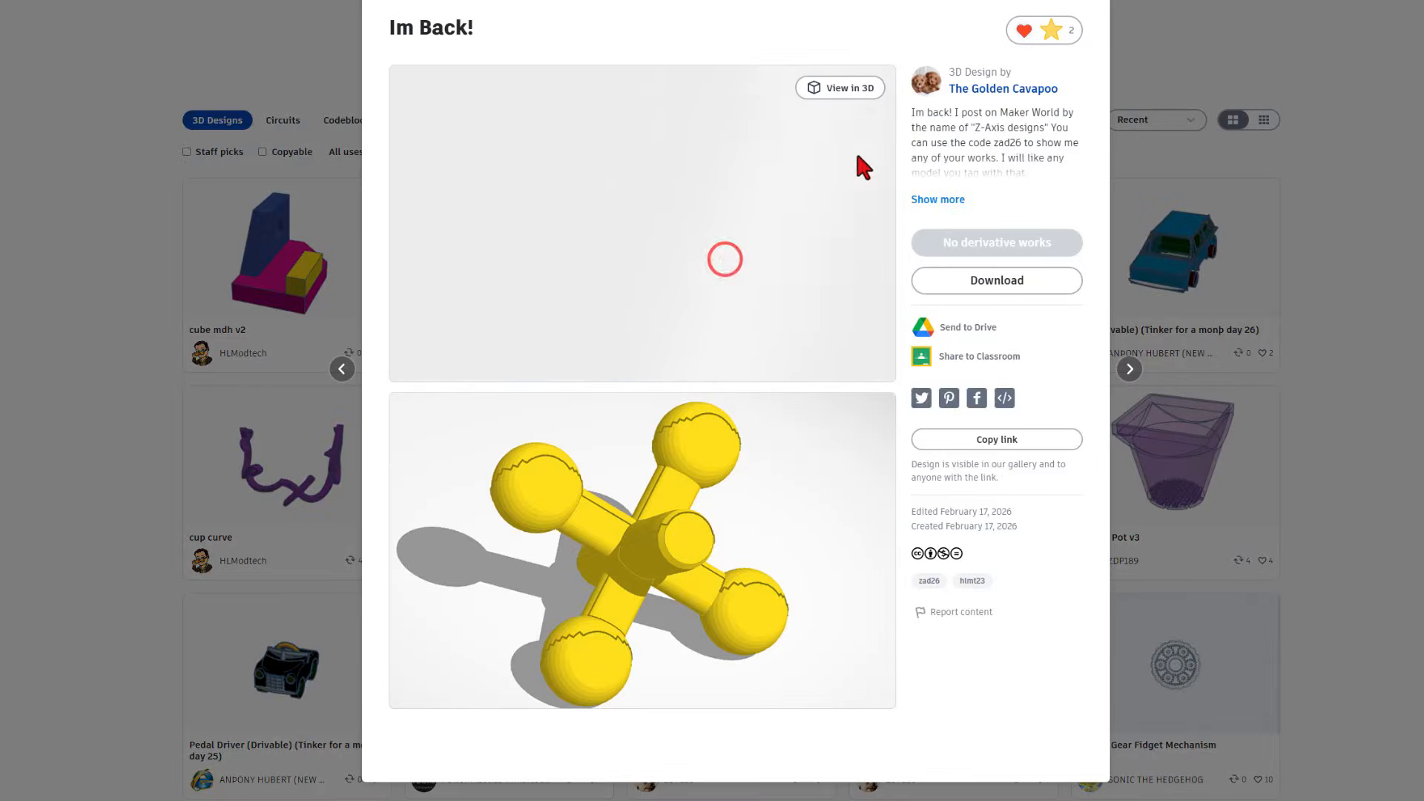
{"action": "left_click", "coordinate": [1146, 52]}
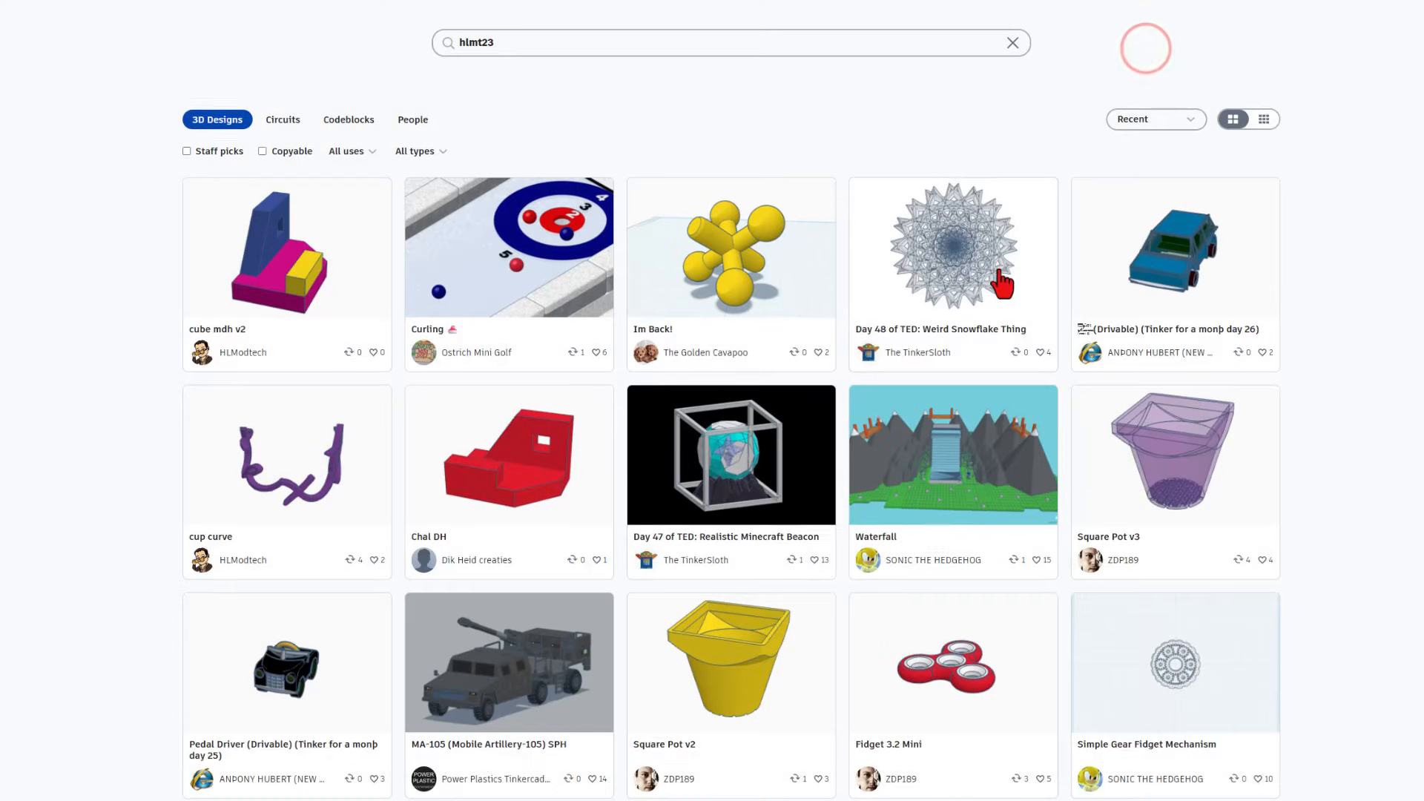
- Scroll through the hlmt23 results and view the Cad challenge 1 design
{"action": "scroll", "coordinate": [1003, 280], "scroll_direction": "down", "scroll_amount": 4}
{"action": "scroll", "coordinate": [996, 282], "scroll_direction": "down", "scroll_amount": 2}
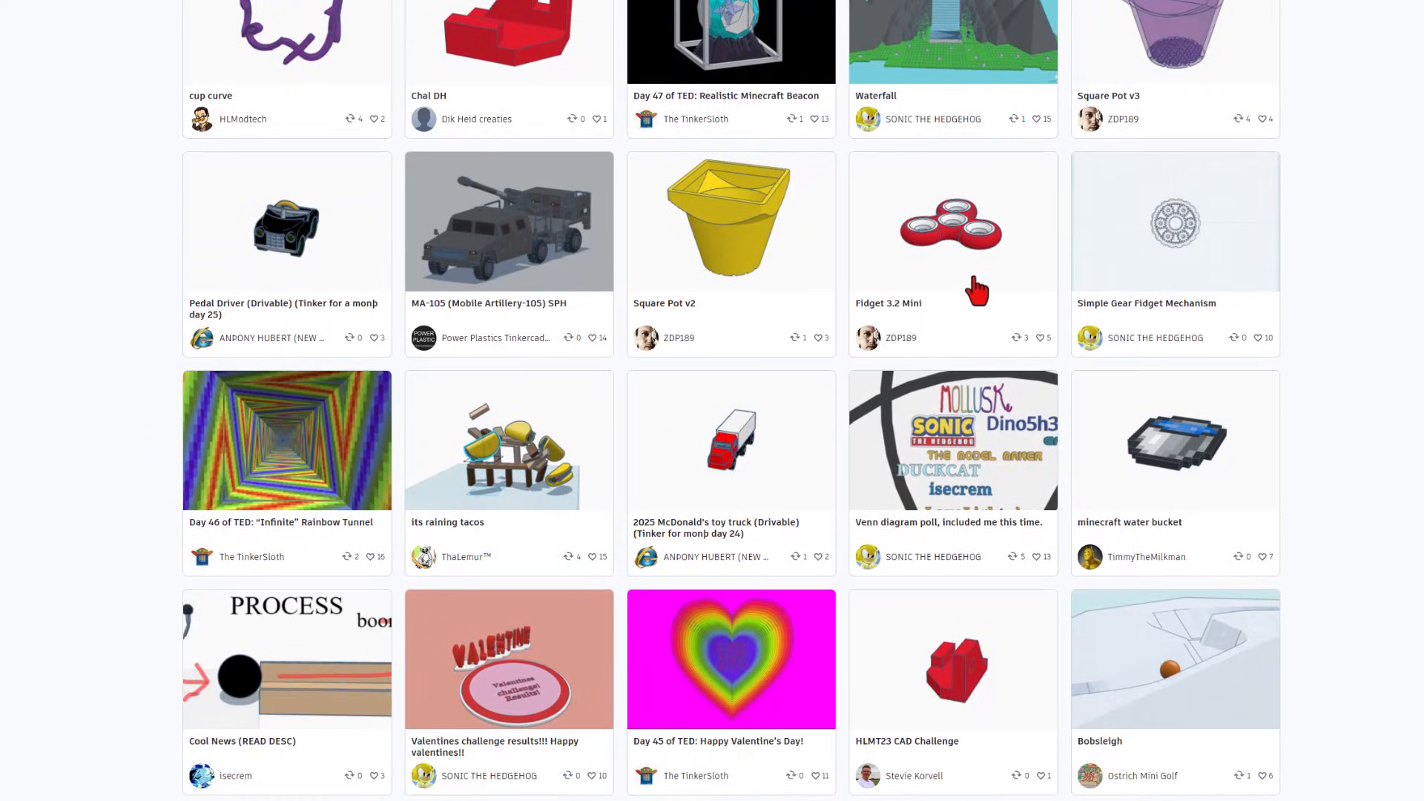
{"action": "scroll", "coordinate": [549, 281], "scroll_direction": "down", "scroll_amount": 4}
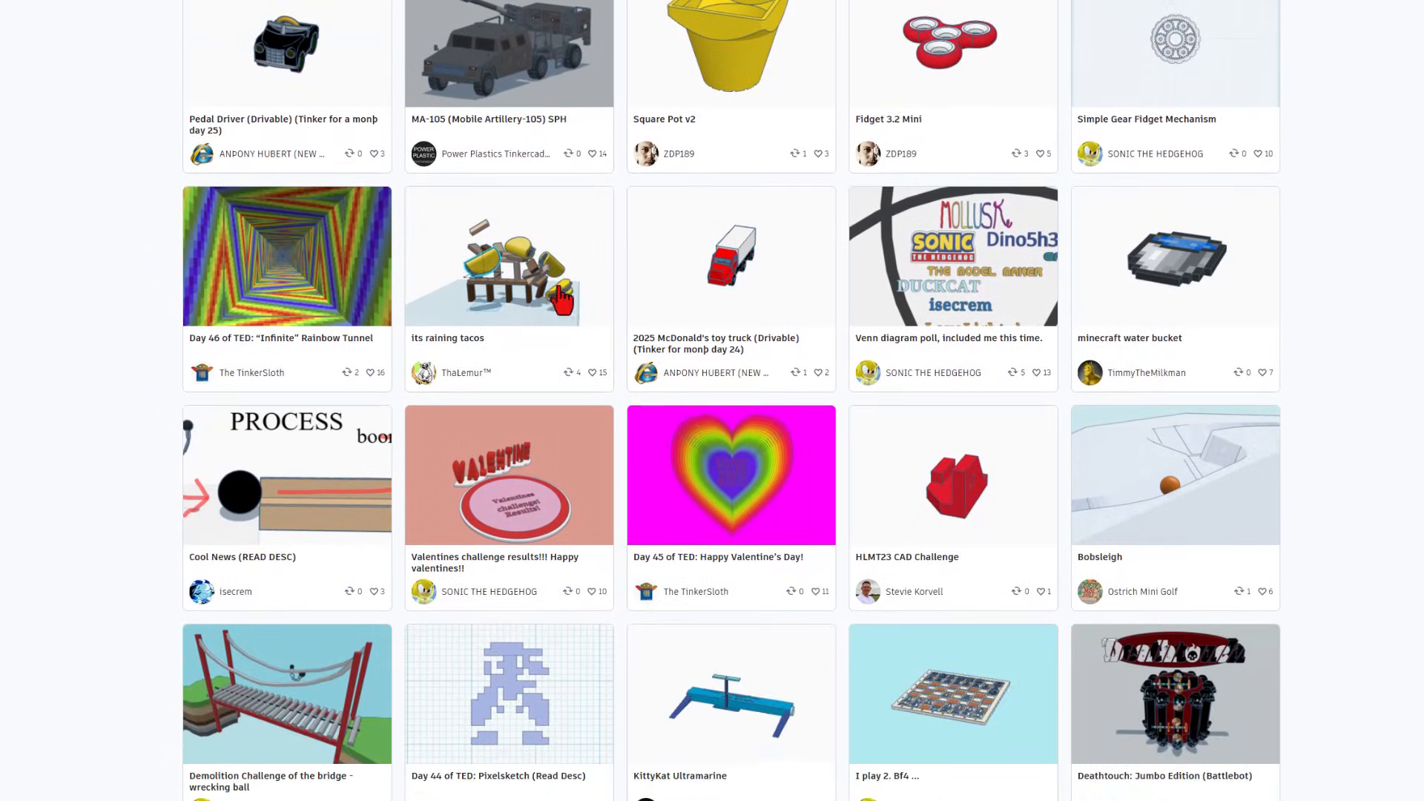
{"action": "scroll", "coordinate": [561, 290], "scroll_direction": "down", "scroll_amount": 3}
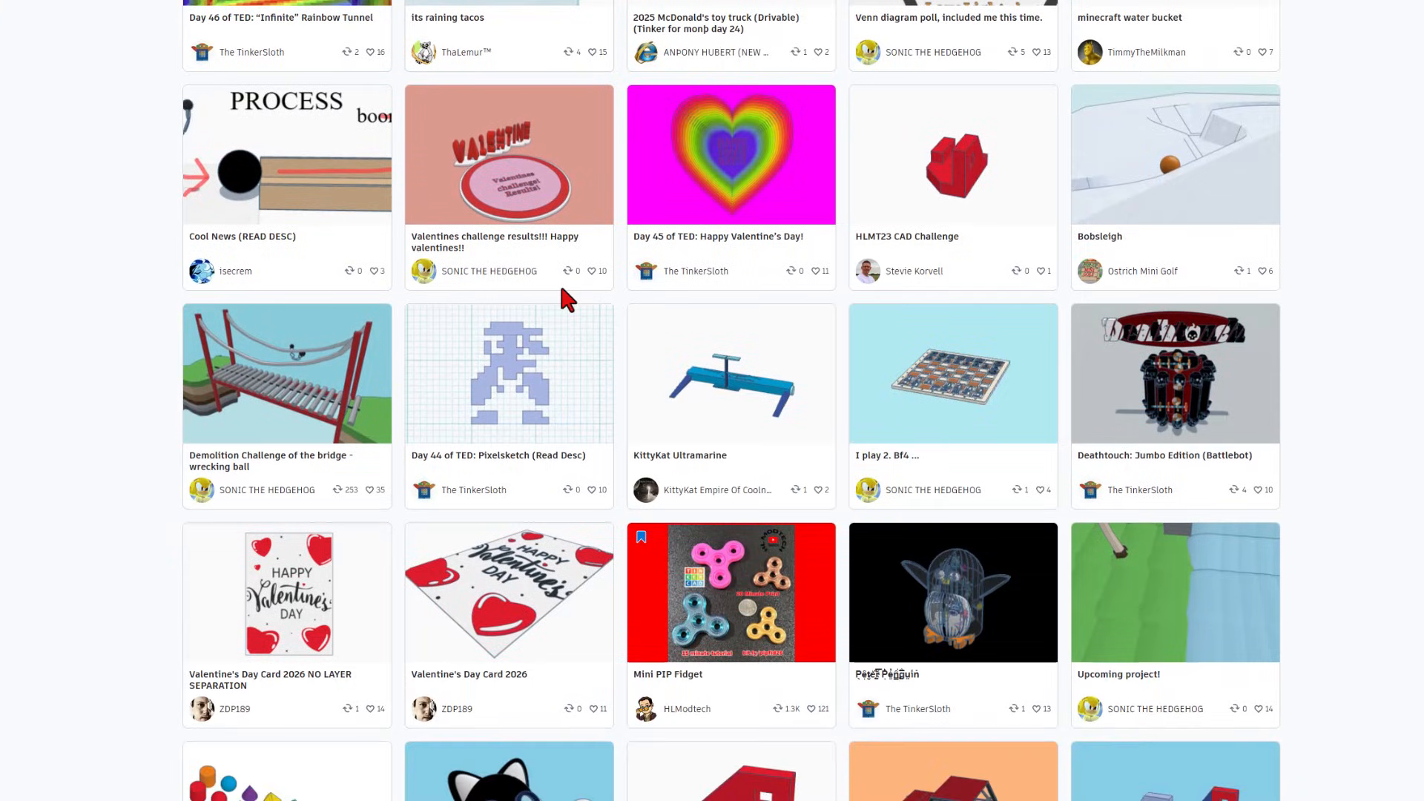
{"action": "scroll", "coordinate": [1122, 481], "scroll_direction": "down", "scroll_amount": 2}
{"action": "scroll", "coordinate": [1123, 493], "scroll_direction": "down", "scroll_amount": 6}
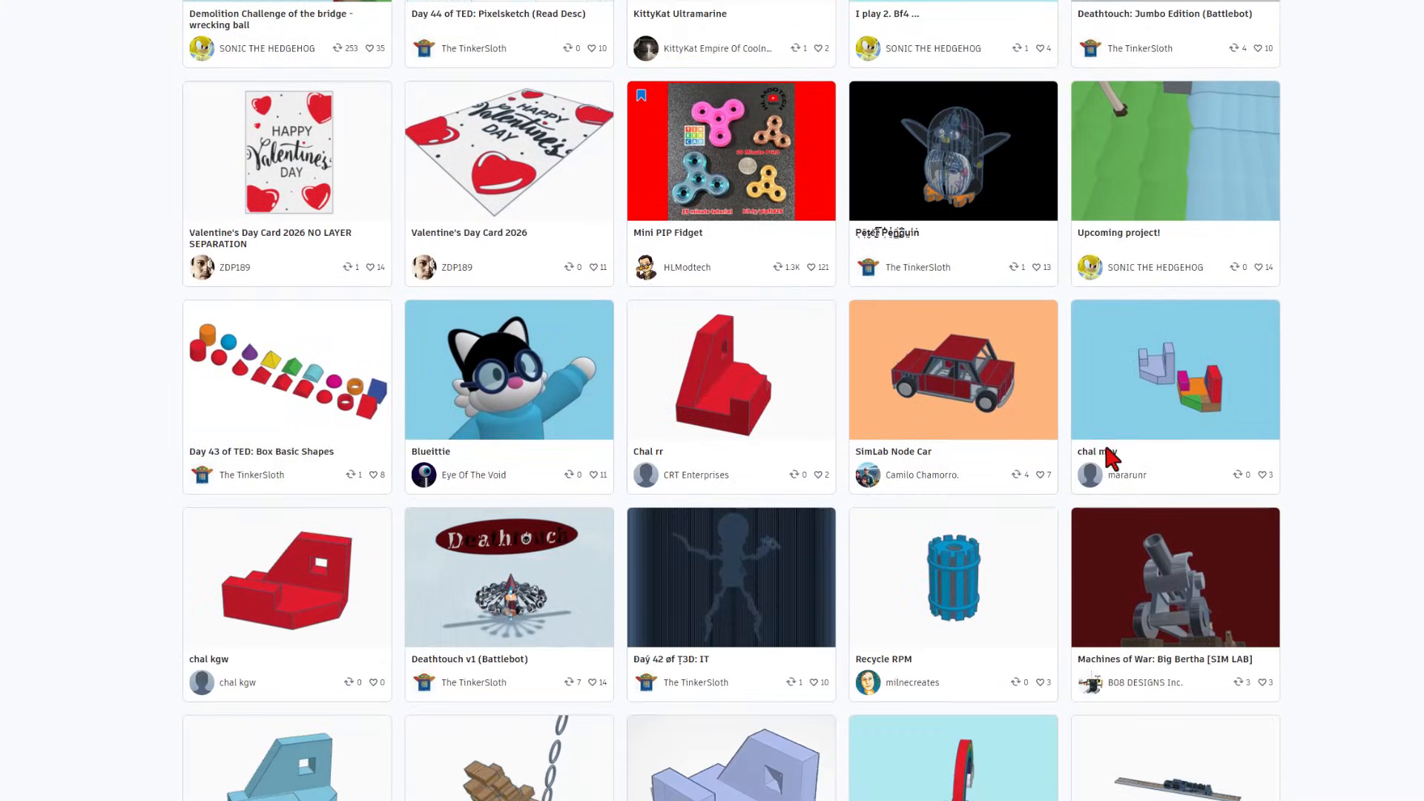
{"action": "scroll", "coordinate": [558, 501], "scroll_direction": "down", "scroll_amount": 3}
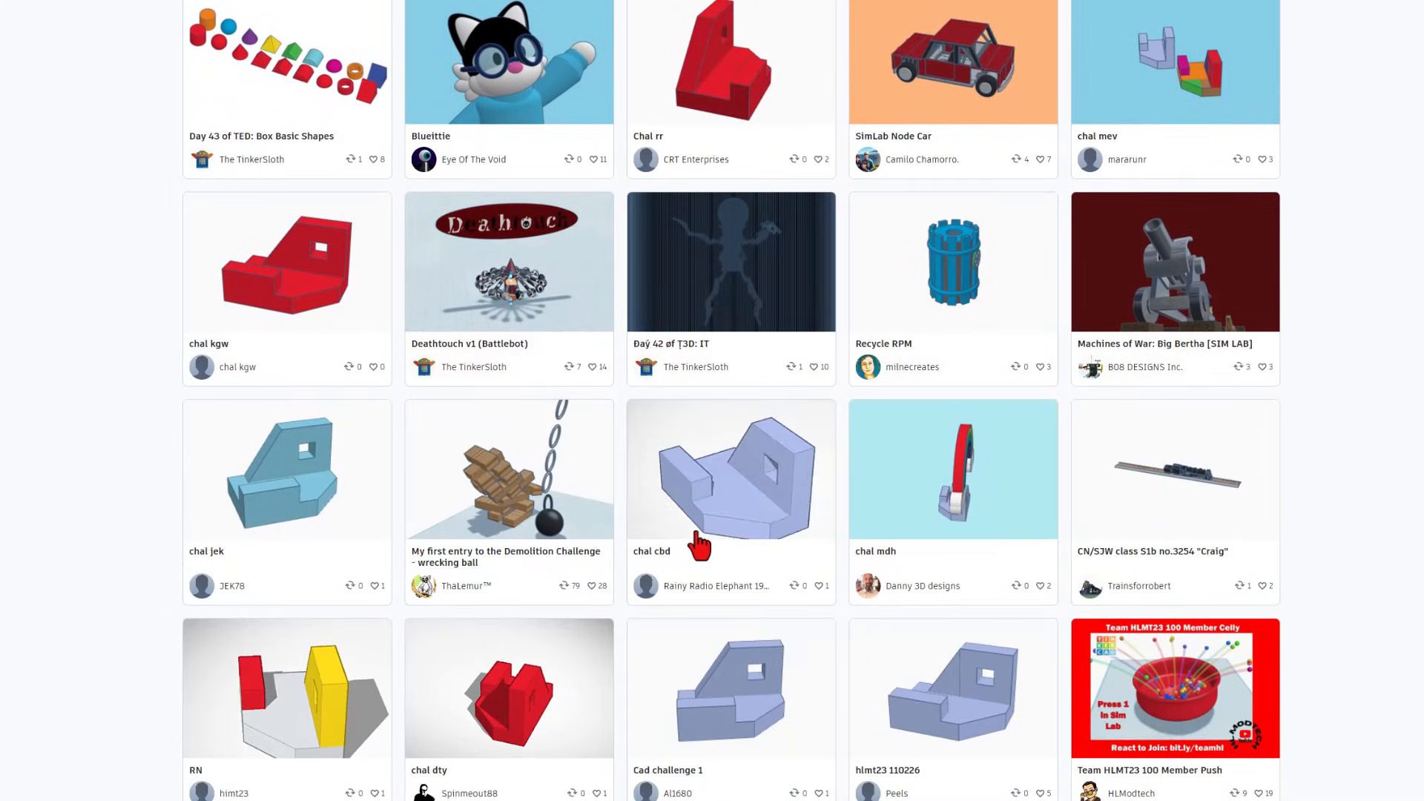
{"action": "scroll", "coordinate": [683, 470], "scroll_direction": "down", "scroll_amount": 3}
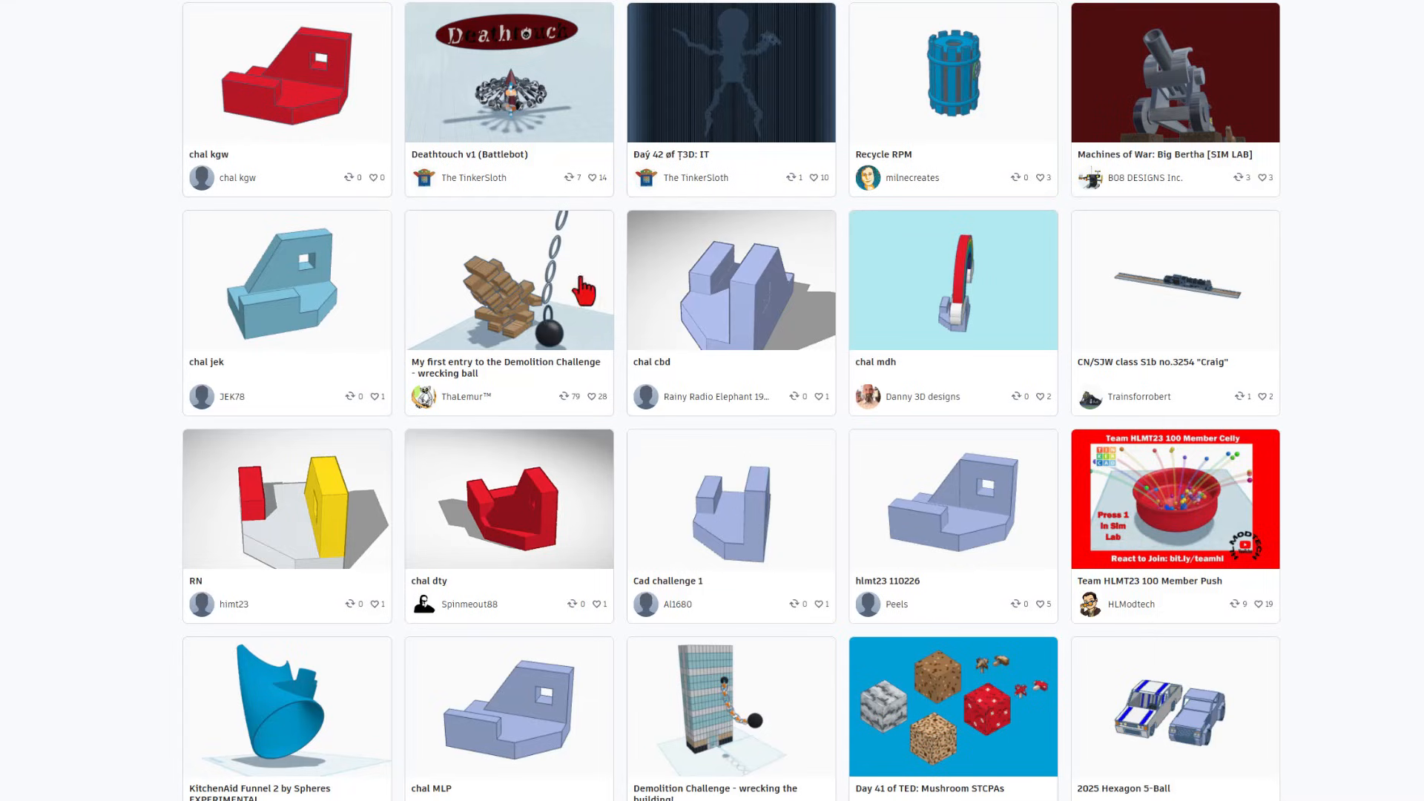
{"action": "scroll", "coordinate": [821, 482], "scroll_direction": "down", "scroll_amount": 4}
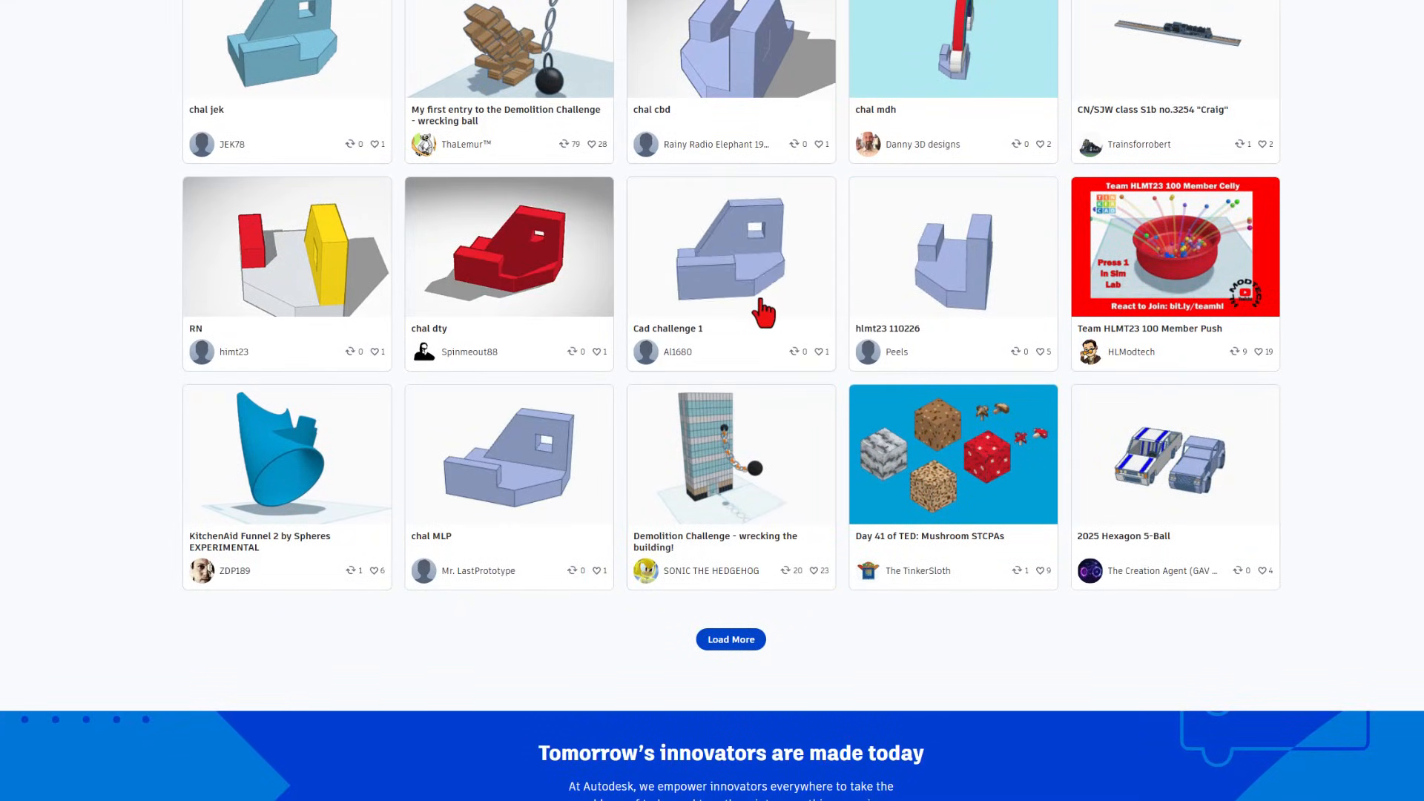
{"action": "left_click", "coordinate": [723, 270]}
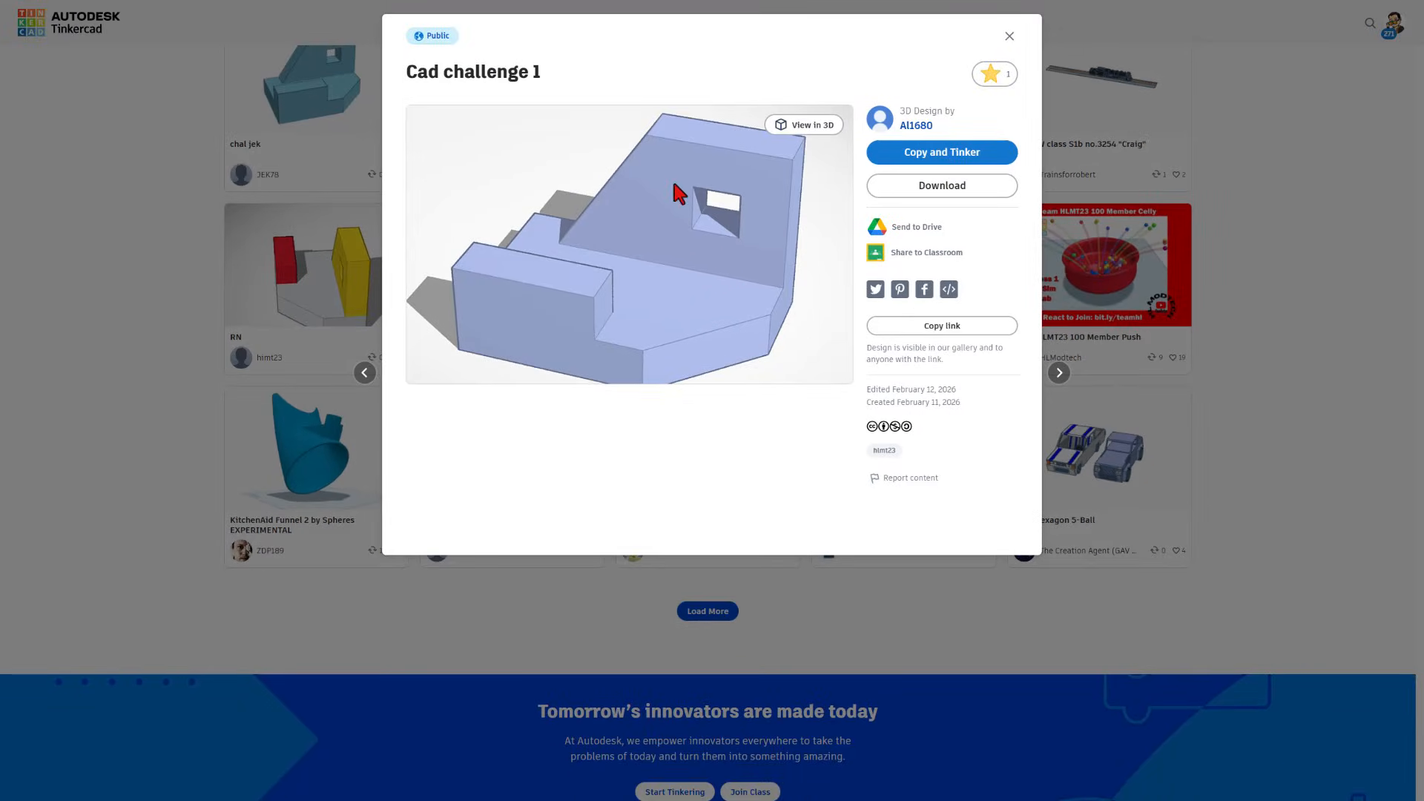
{"action": "left_click", "coordinate": [1008, 38]}
{"action": "scroll", "coordinate": [957, 185], "scroll_direction": "up", "scroll_amount": 2}
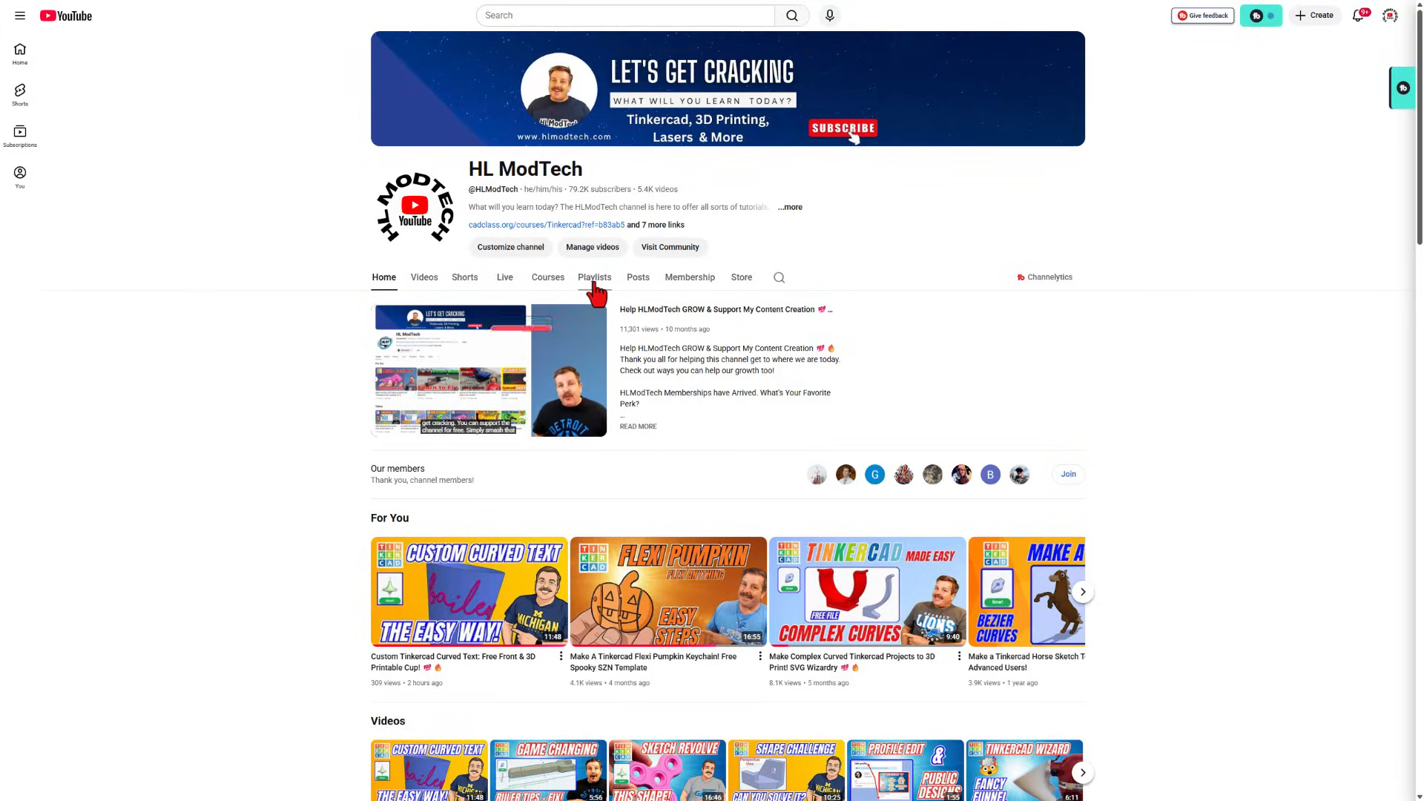
- On the HL ModTech Community page, like the peeky post and view its comments
{"action": "left_click", "coordinate": [659, 253]}
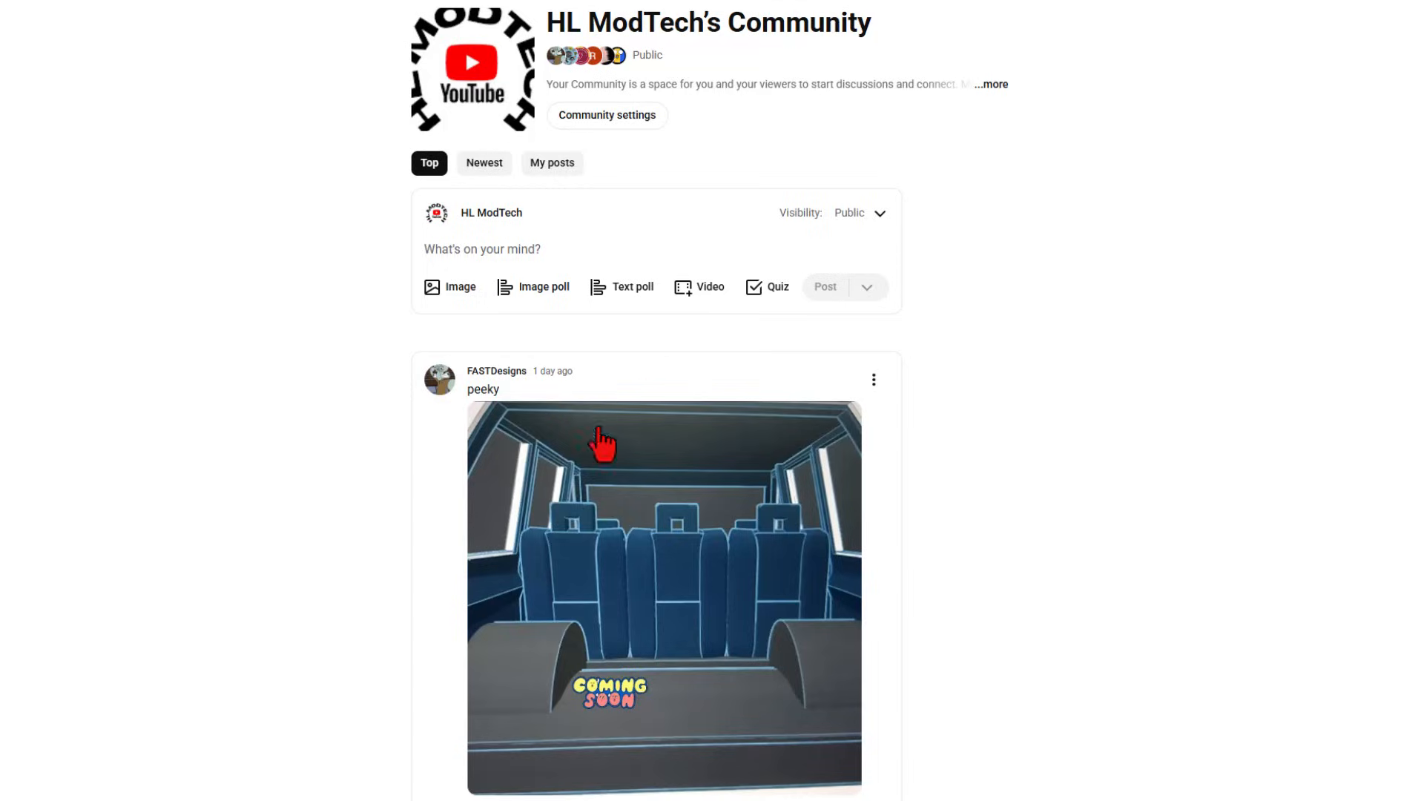
{"action": "left_click", "coordinate": [376, 646]}
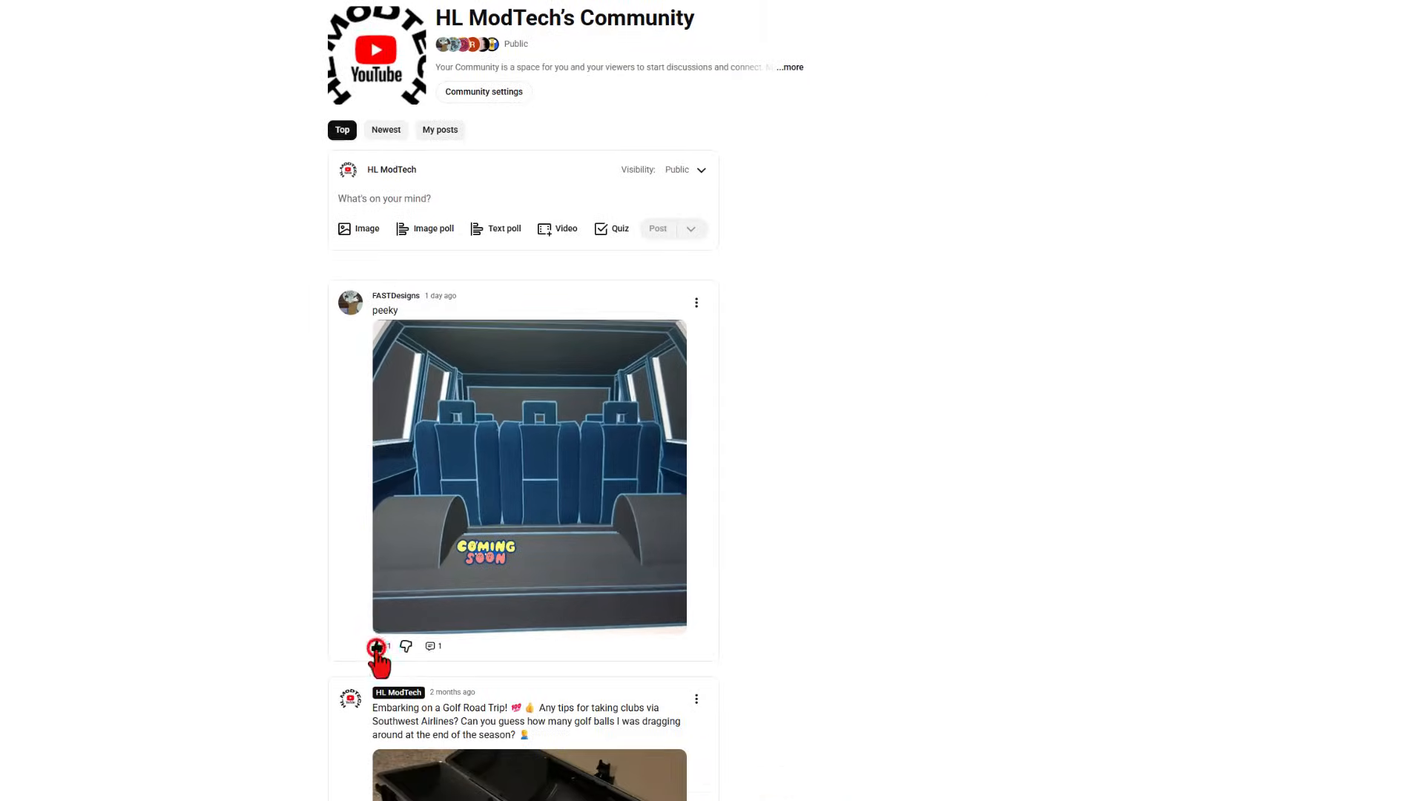
{"action": "left_click", "coordinate": [435, 647]}
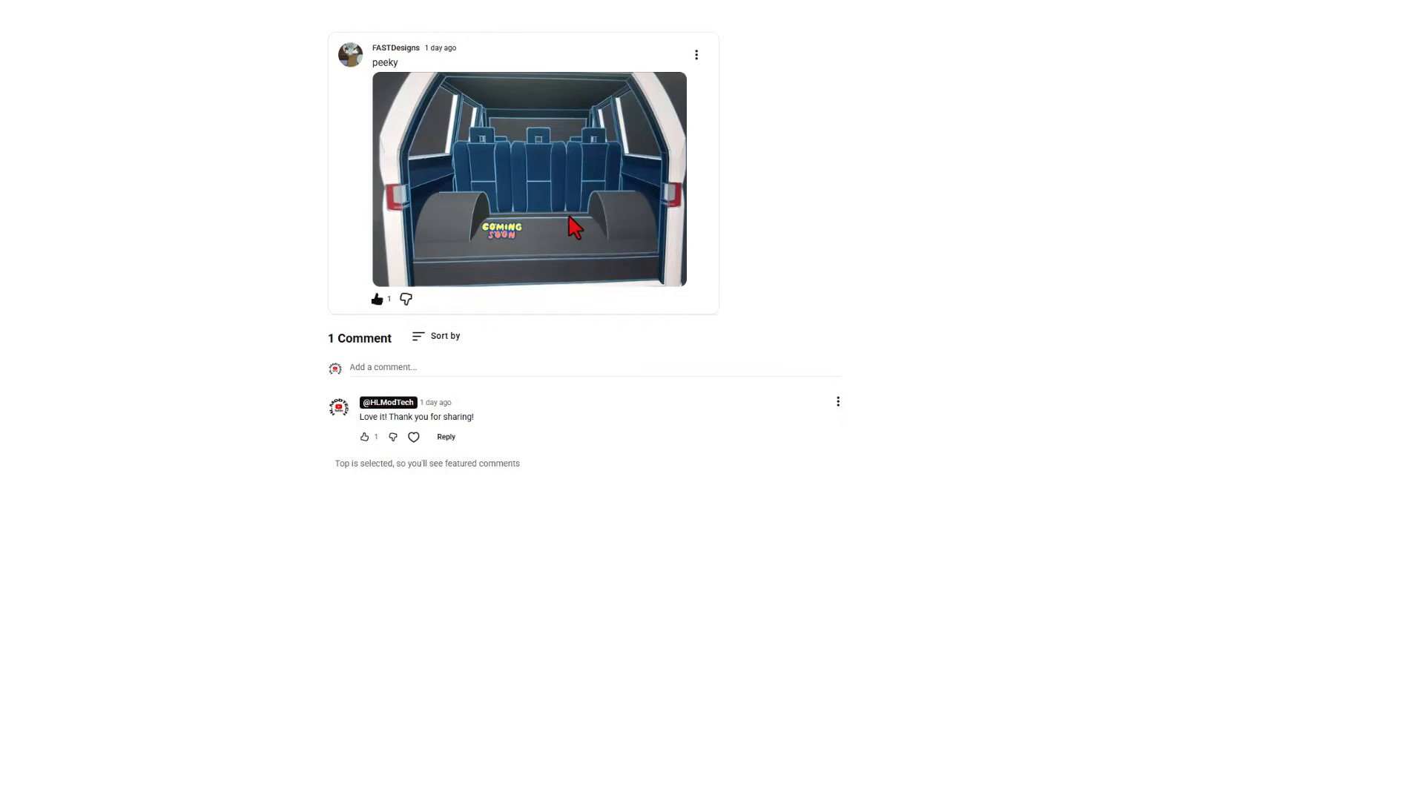
{"action": "key", "text": "alt+Left"}
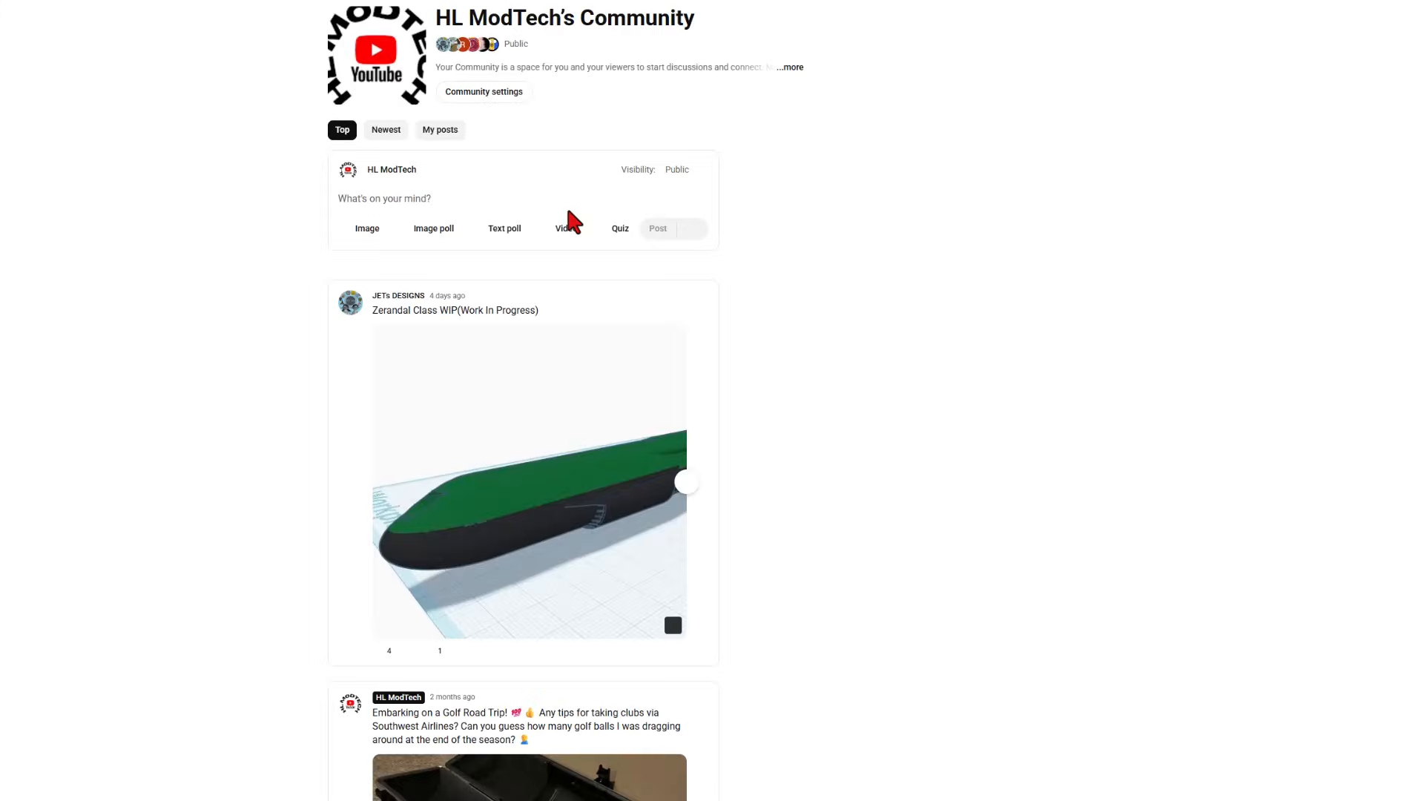
- View the Zerandal Class WIP post's comments, then sort the feed by Newest
{"action": "left_click", "coordinate": [441, 369]}
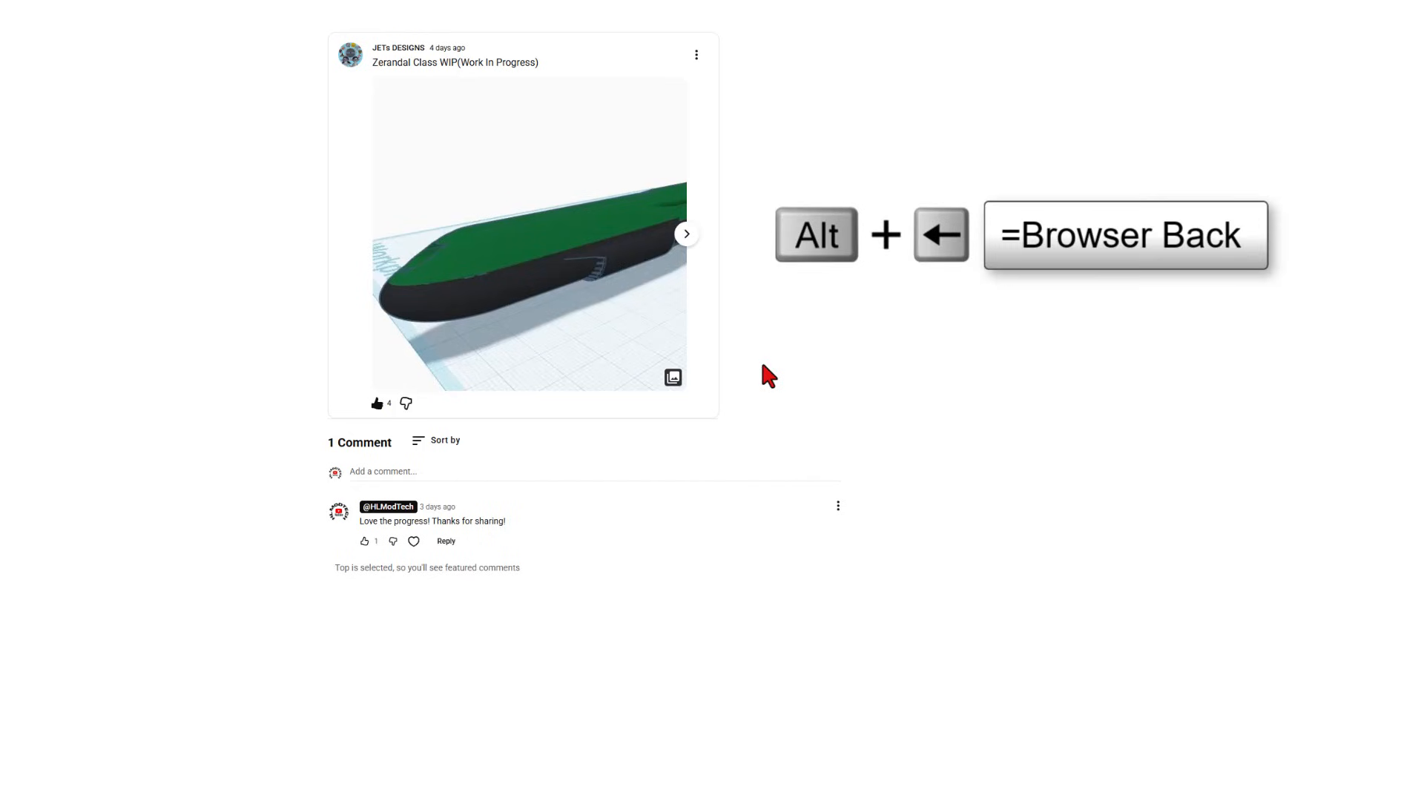
{"action": "key", "text": "alt+Left"}
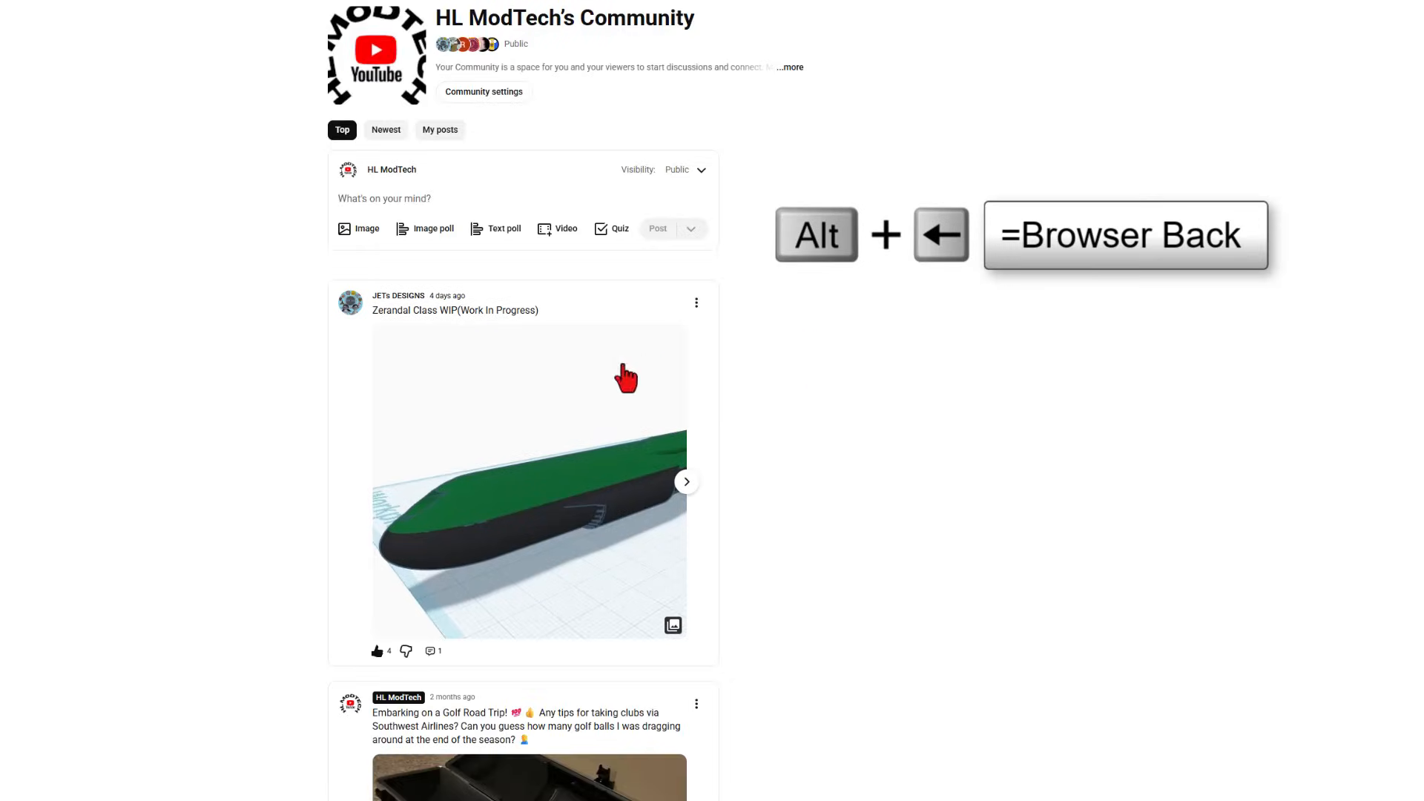
{"action": "left_click", "coordinate": [384, 132]}
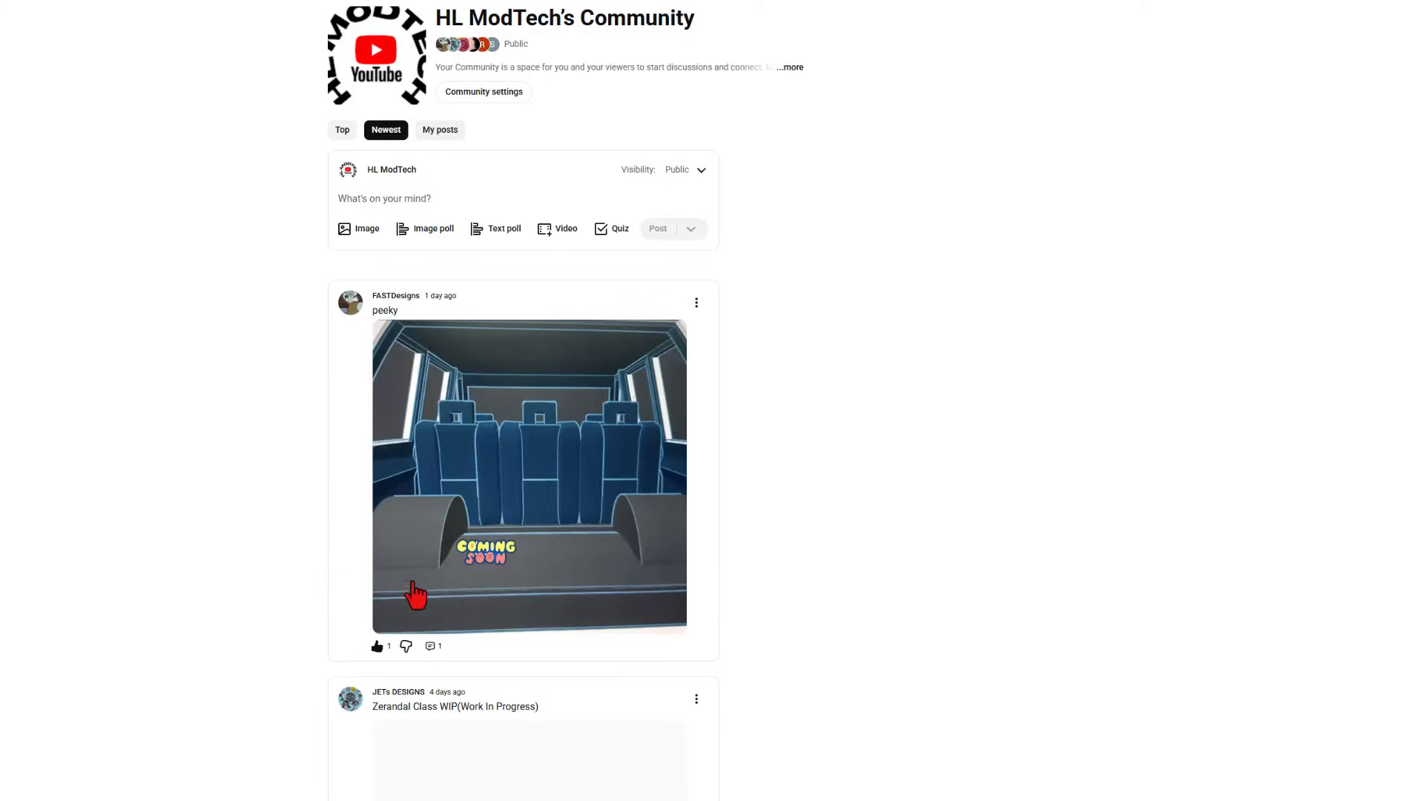
{"action": "scroll", "coordinate": [445, 588], "scroll_direction": "down", "scroll_amount": 3}
{"action": "scroll", "coordinate": [448, 594], "scroll_direction": "up", "scroll_amount": 3}
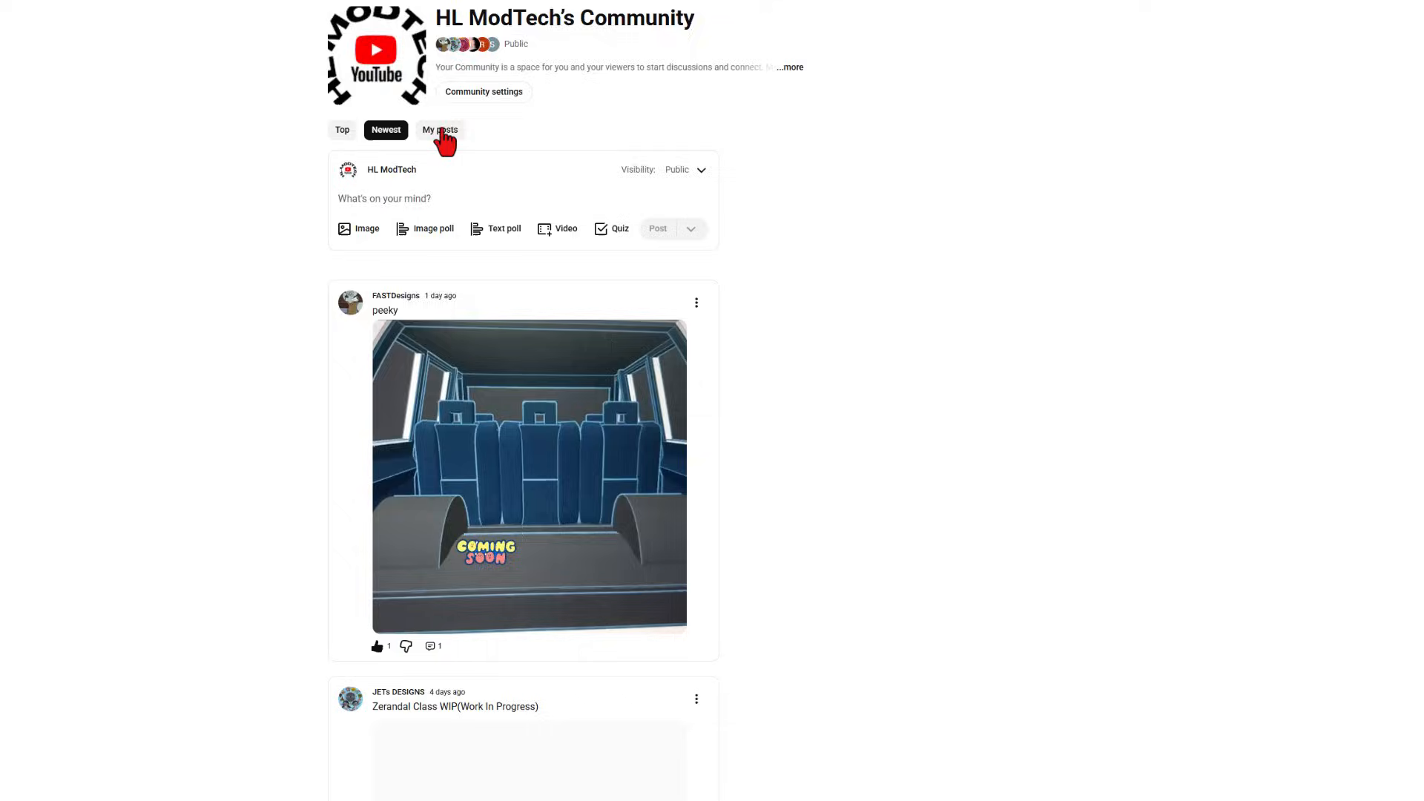
- Filter to My posts, expand the CAD challenge shoutout and advance its images twice
{"action": "left_click", "coordinate": [442, 131]}
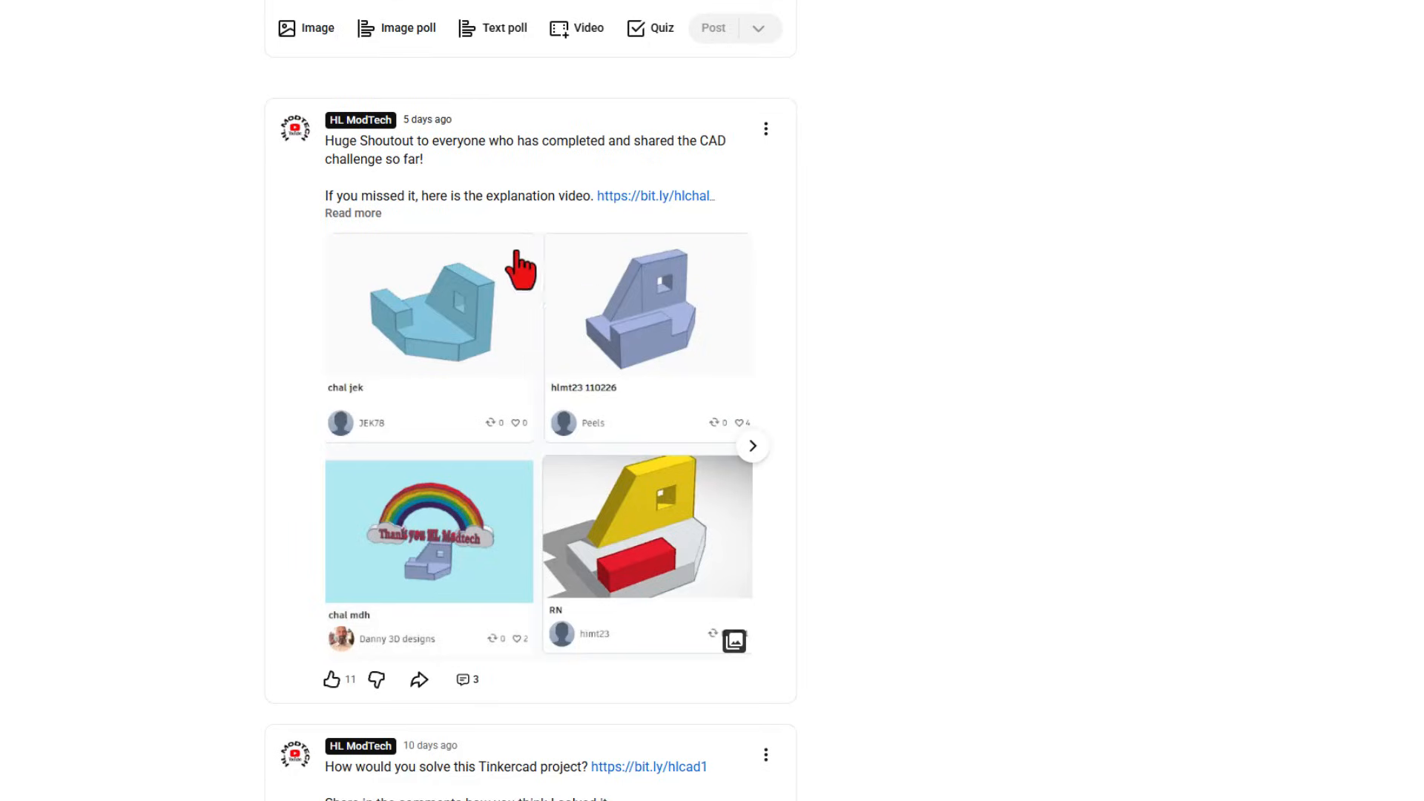
{"action": "left_click", "coordinate": [348, 213]}
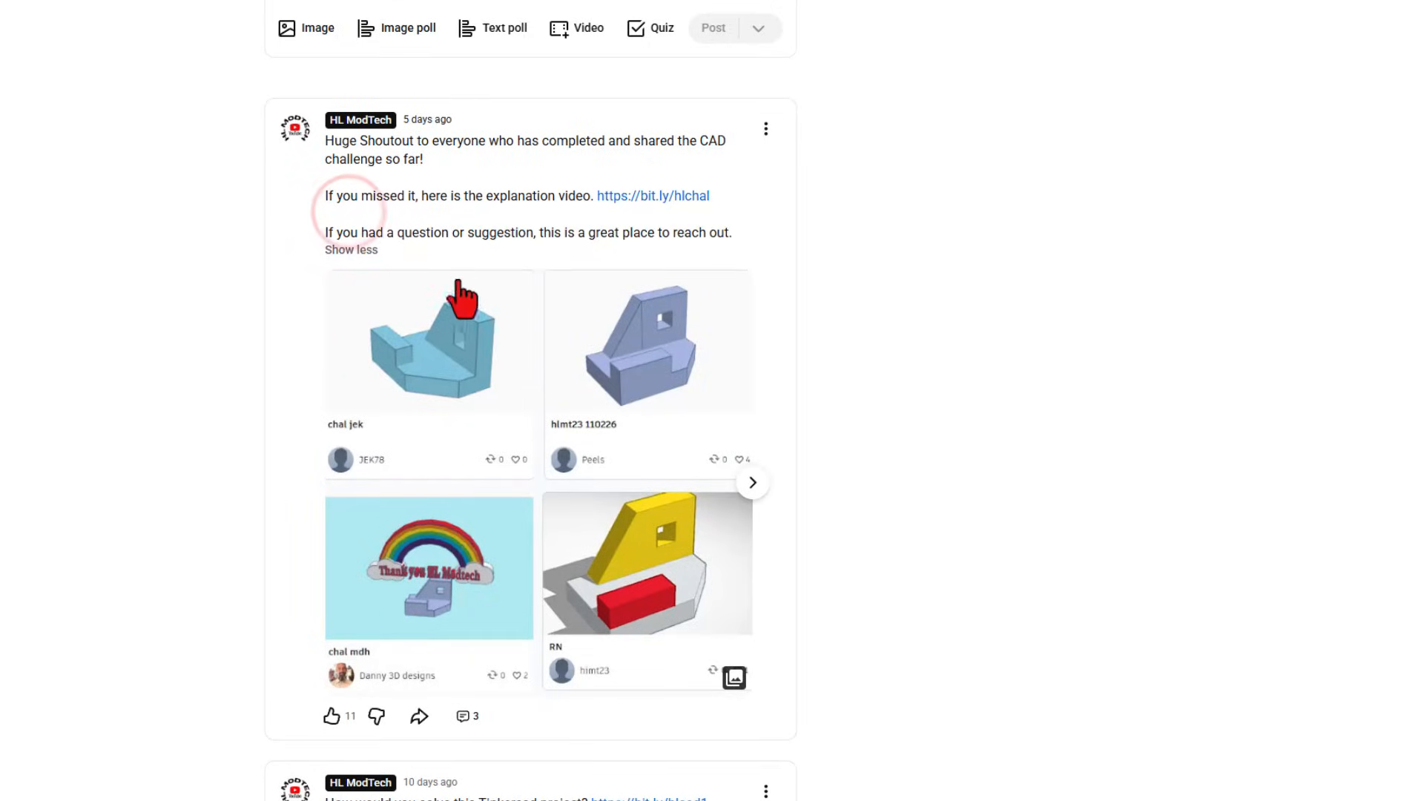
{"action": "left_click", "coordinate": [749, 485]}
{"action": "left_click", "coordinate": [752, 488]}
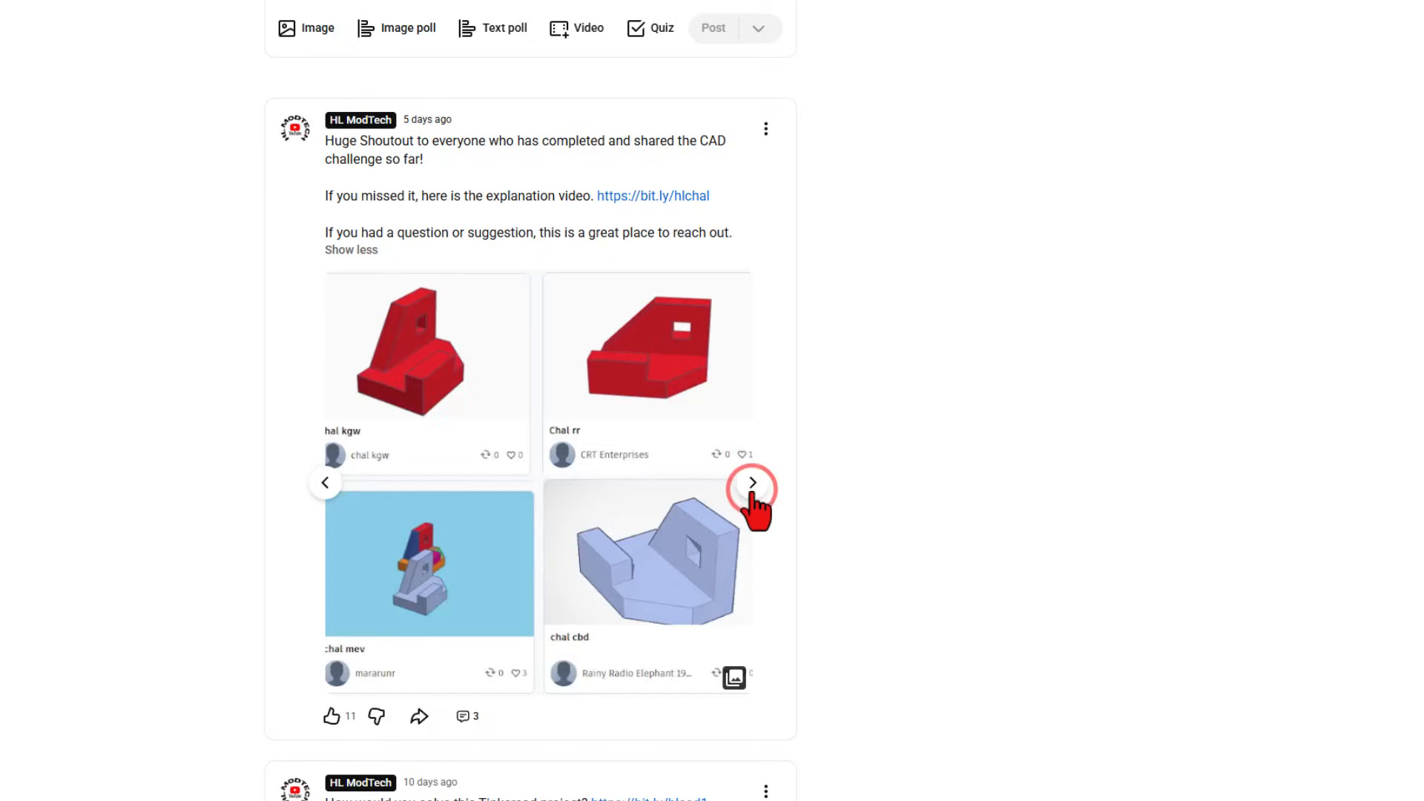
{"action": "scroll", "coordinate": [754, 495], "scroll_direction": "down", "scroll_amount": 5}
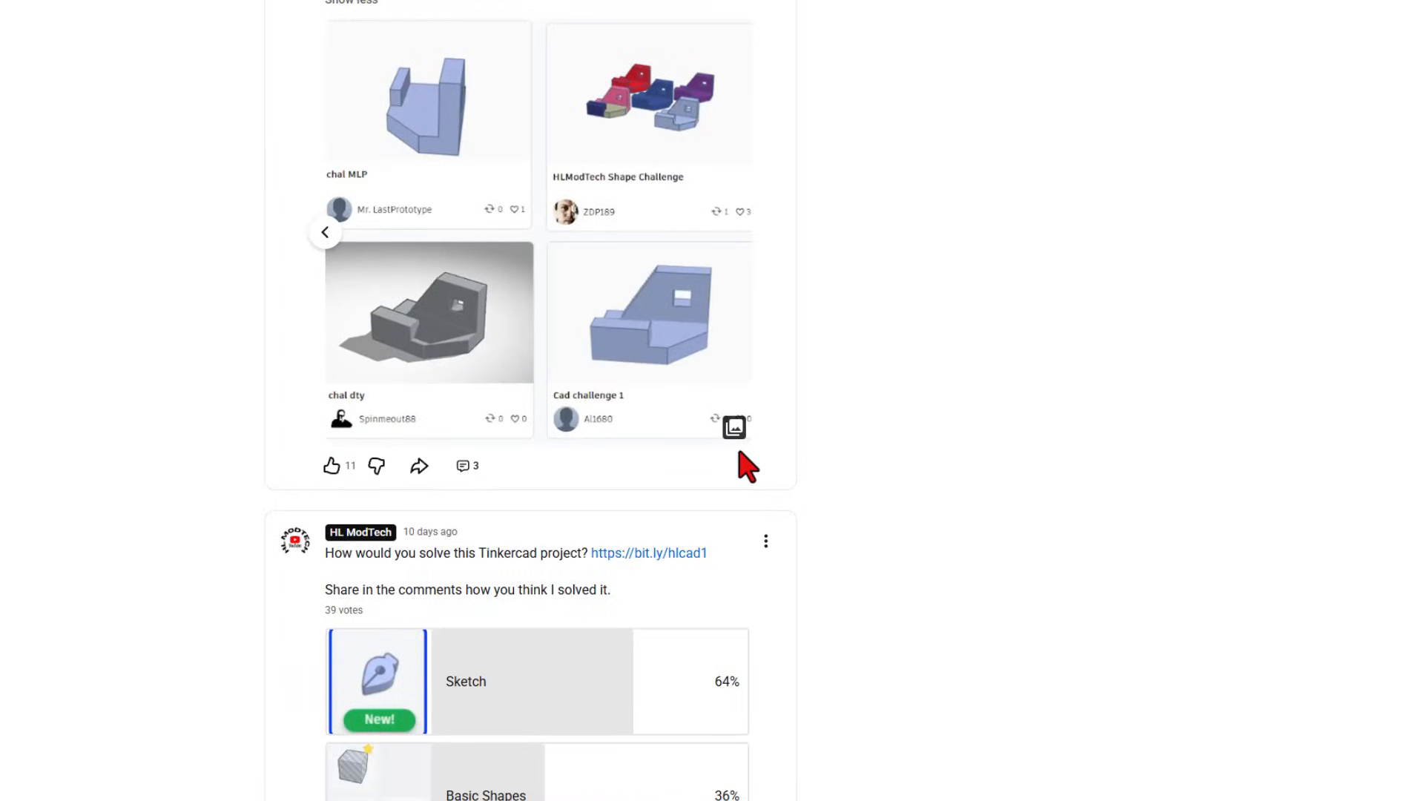
- View the shoutout post's comments, then scroll down the channel's posts list
{"action": "left_click", "coordinate": [454, 385]}
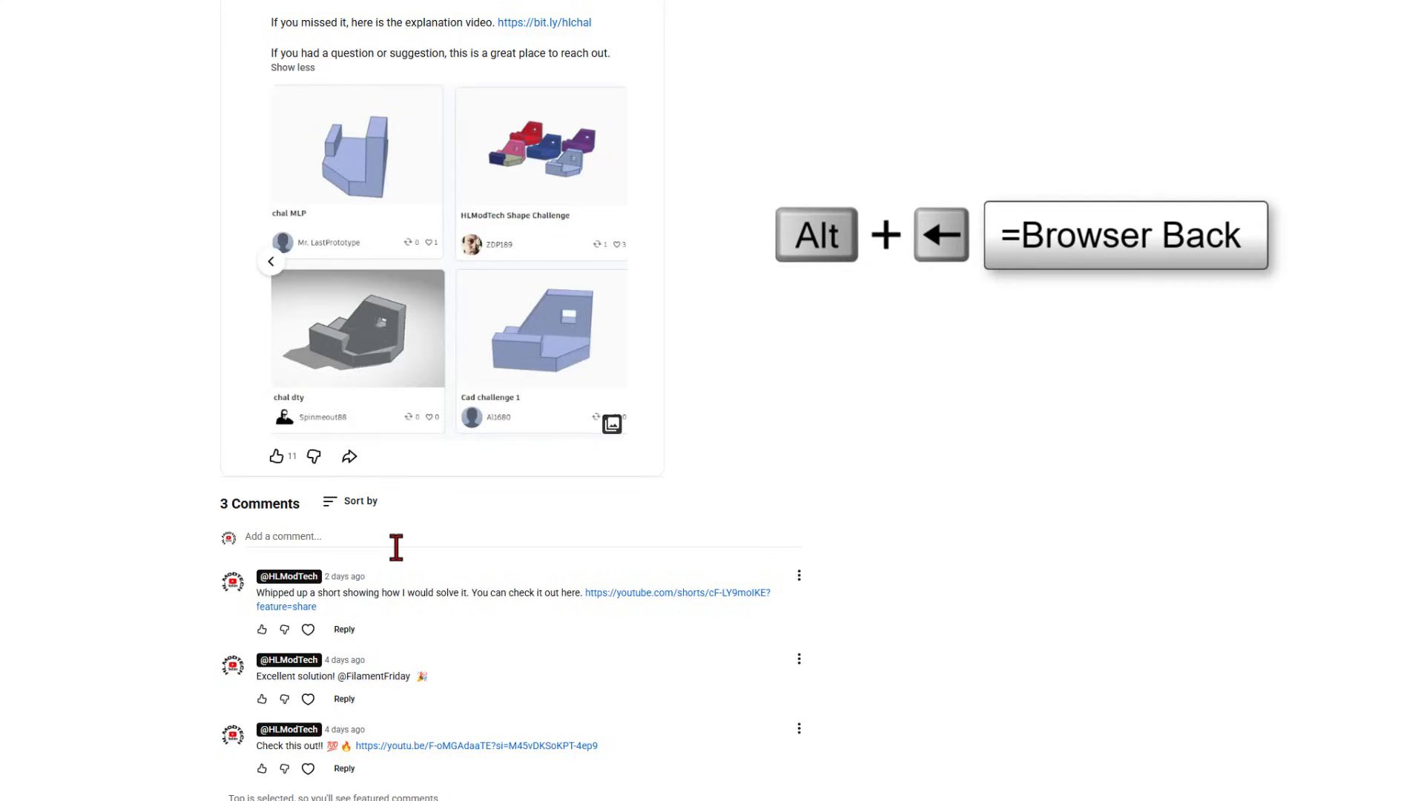
{"action": "key", "text": "alt+Left"}
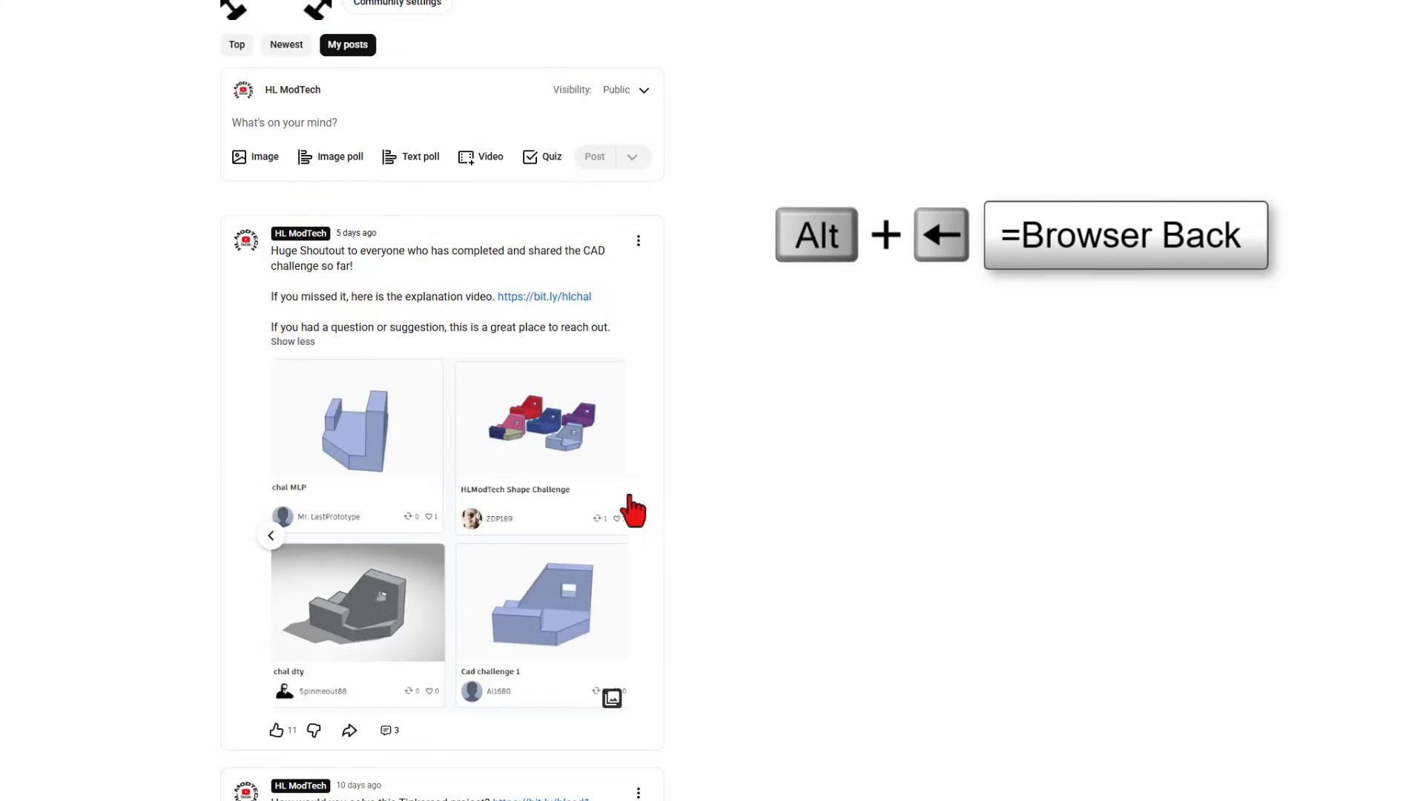
{"action": "scroll", "coordinate": [765, 492], "scroll_direction": "down", "scroll_amount": 8}
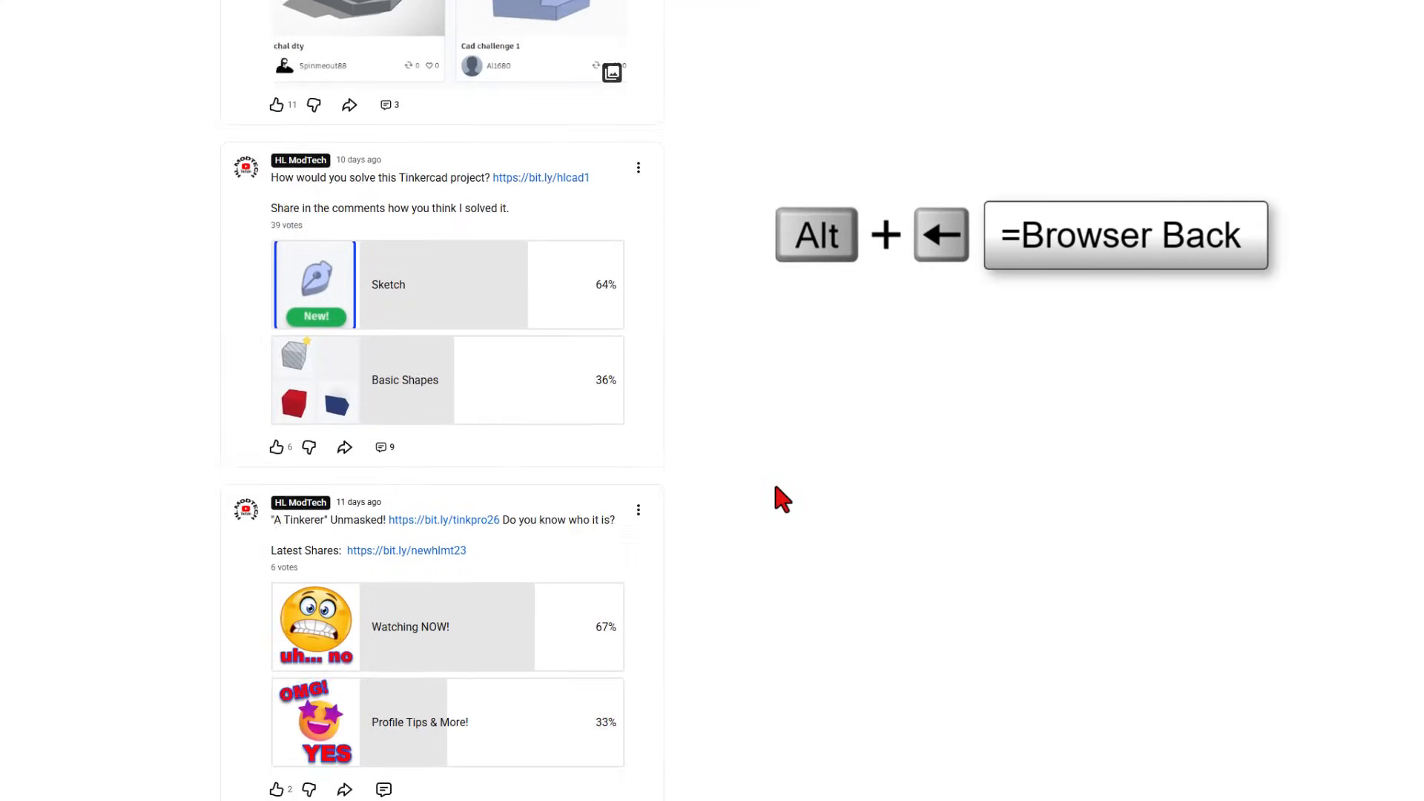
{"action": "scroll", "coordinate": [775, 488], "scroll_direction": "down", "scroll_amount": 4}
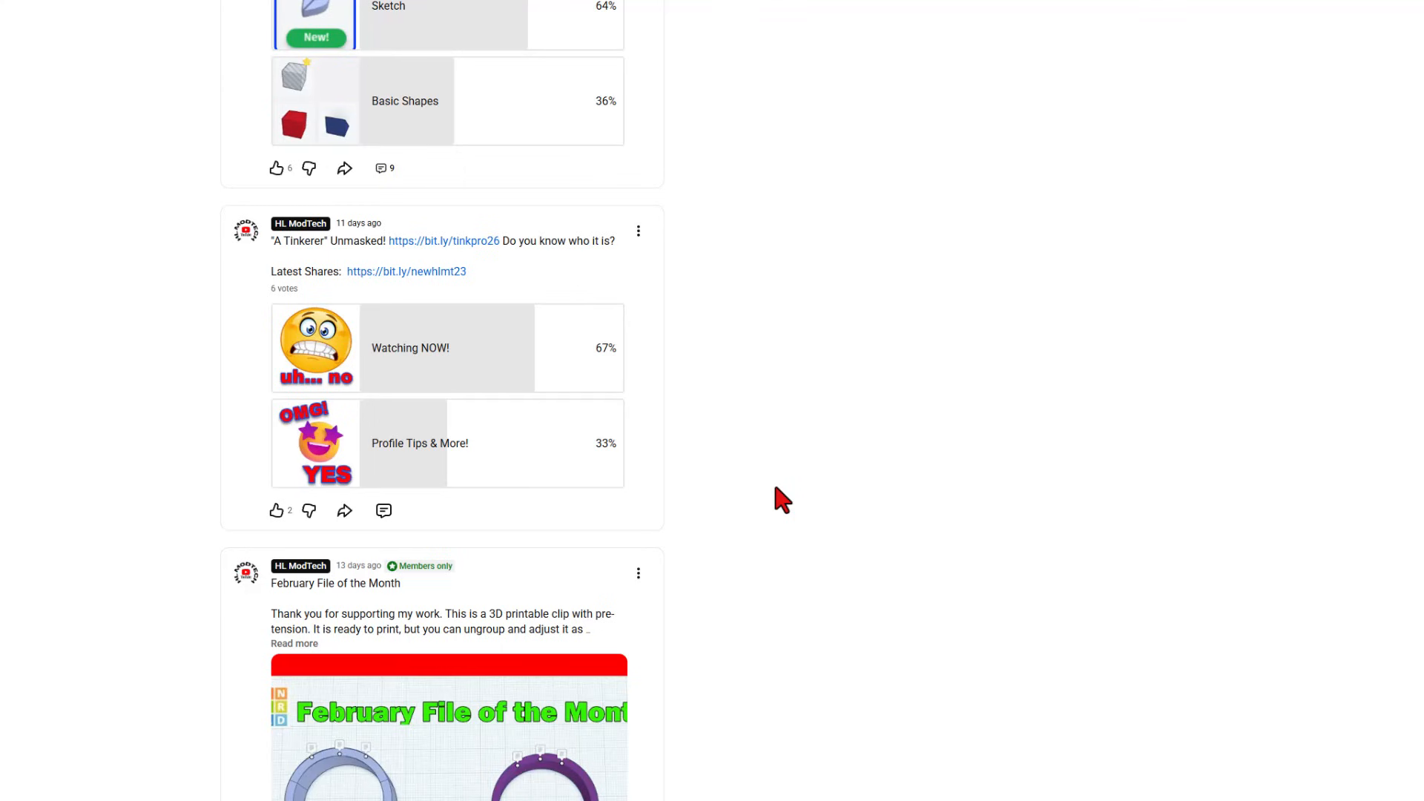